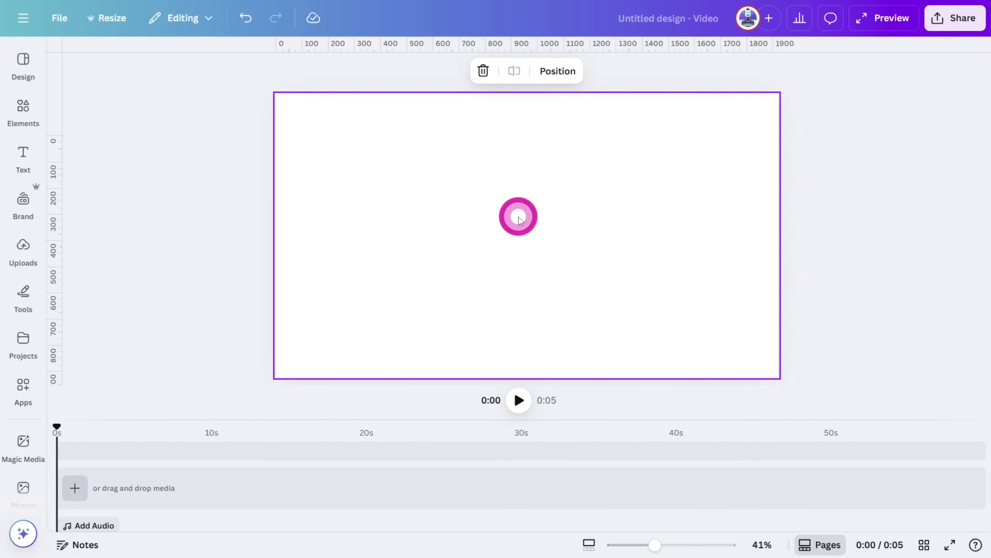
Add a blank clip to the timeline and extend its duration to 5:00.
left_click(153, 465)
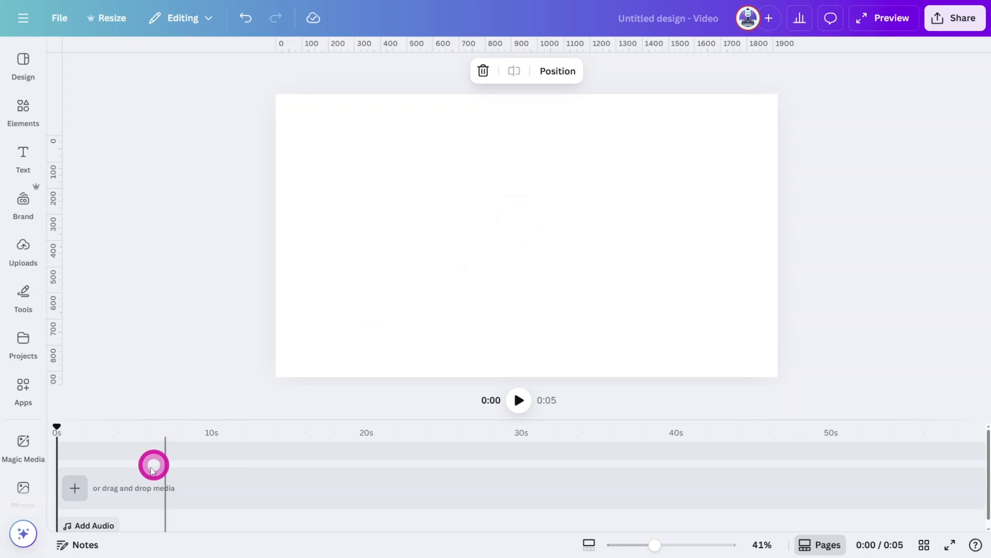
left_click(77, 484)
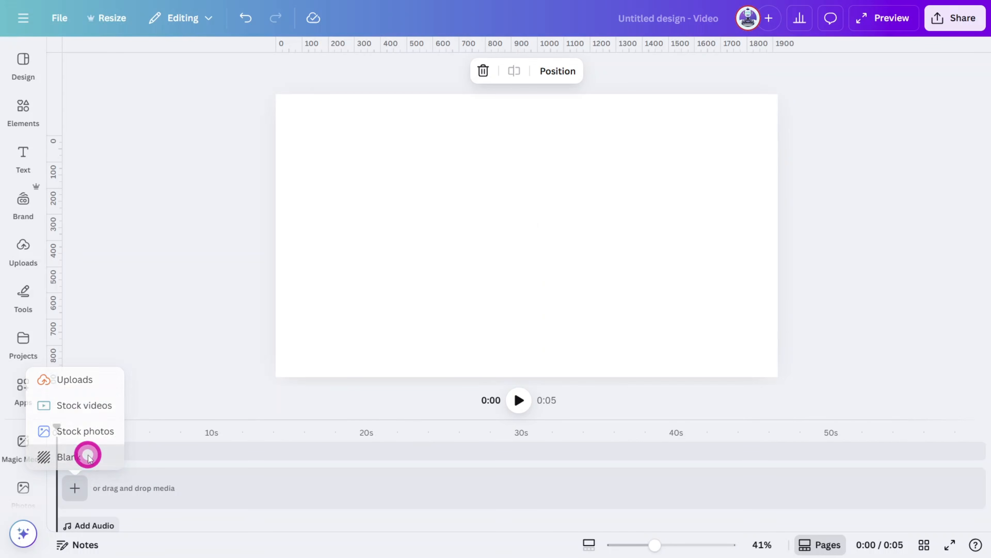
left_click(80, 455)
left_click_drag(66, 487, 835, 481)
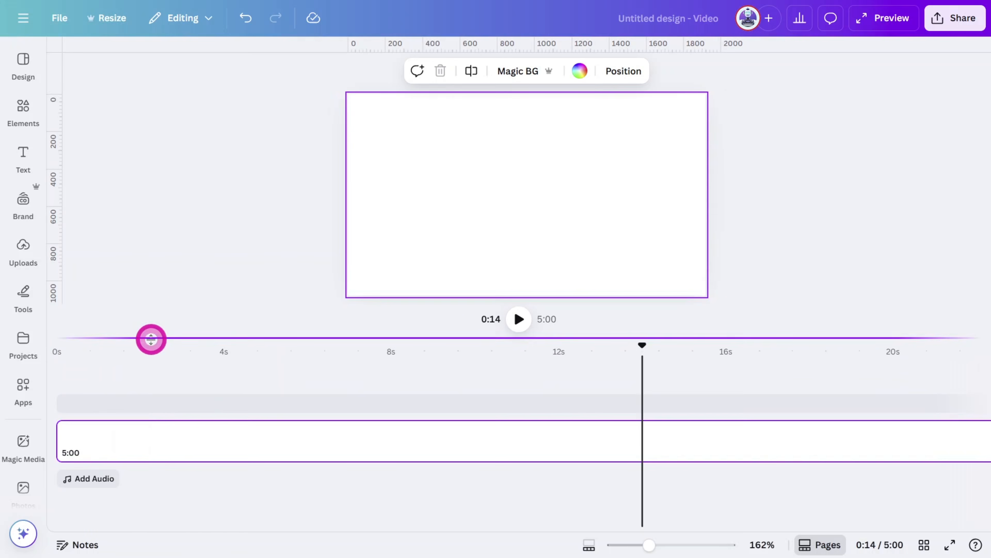
left_click_drag(151, 339, 167, 158)
Search the audio library for "DARK FOREBODINGS" and place the 1:37 Dark Forebodings track at the start of the timeline.
left_click(25, 384)
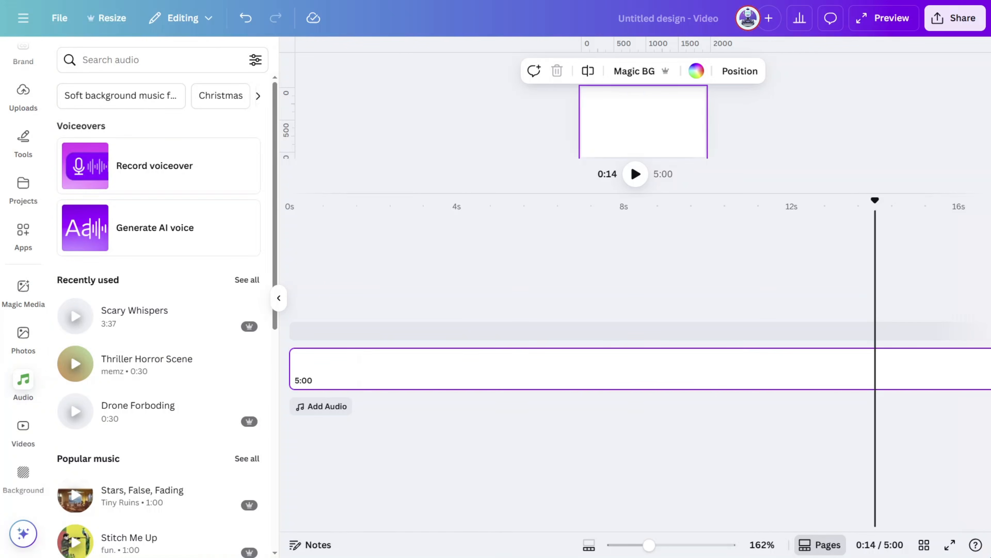
key("Caps_Lock")
type("DARK FOREBODINGS")
key("Return")
left_click(68, 153)
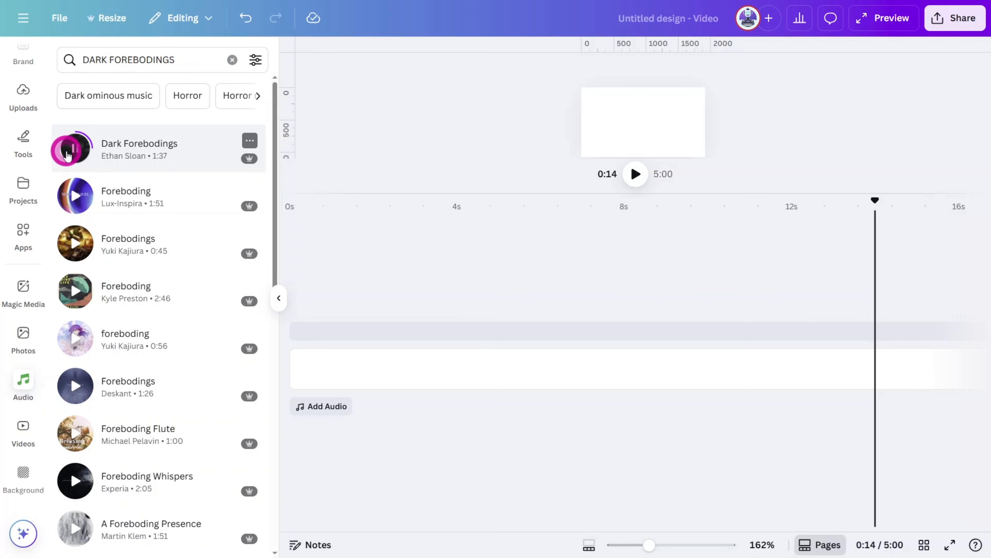
left_click_drag(121, 150, 291, 408)
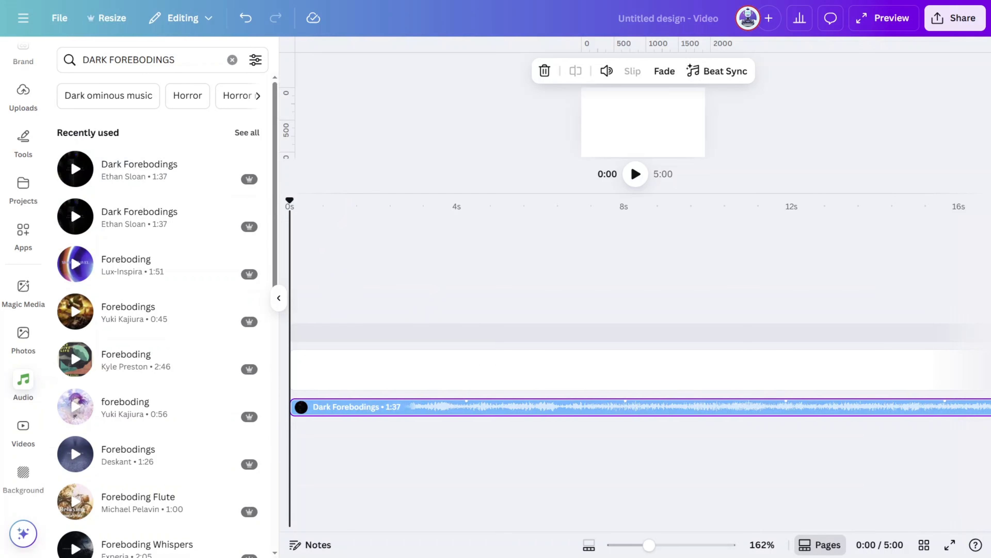
Search audio for "THRILLER HORROR SCENE", place the 0:30 memz track under Dark Forebodings just before 4 s, and play the result.
left_click(155, 65)
type("THRILLER HORROR SCENE")
key("Return")
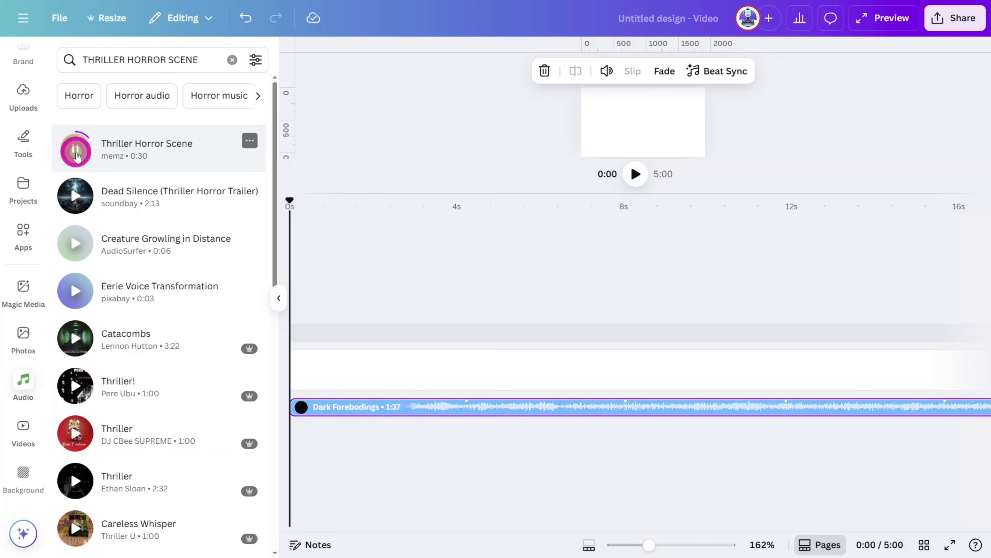
left_click_drag(126, 144, 445, 421)
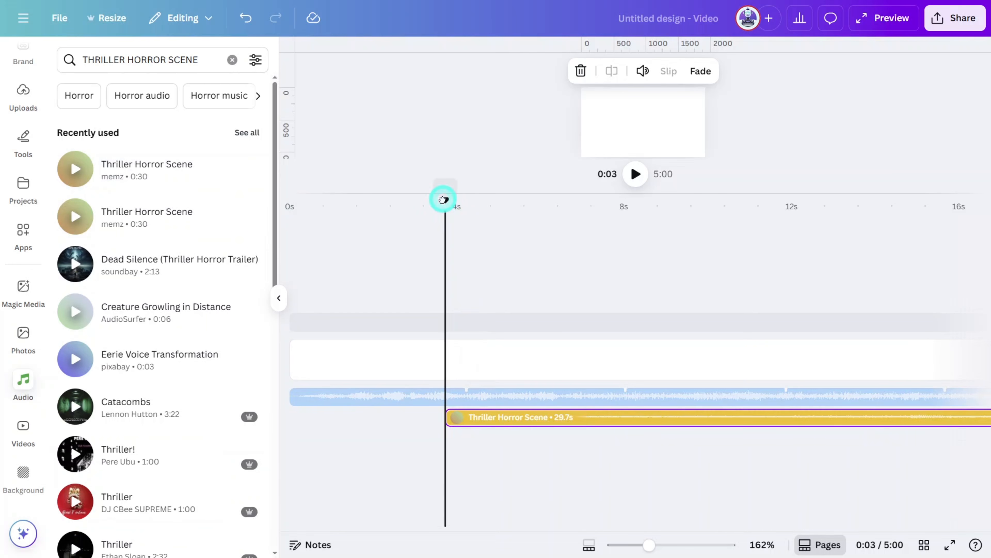
left_click_drag(445, 199, 432, 205)
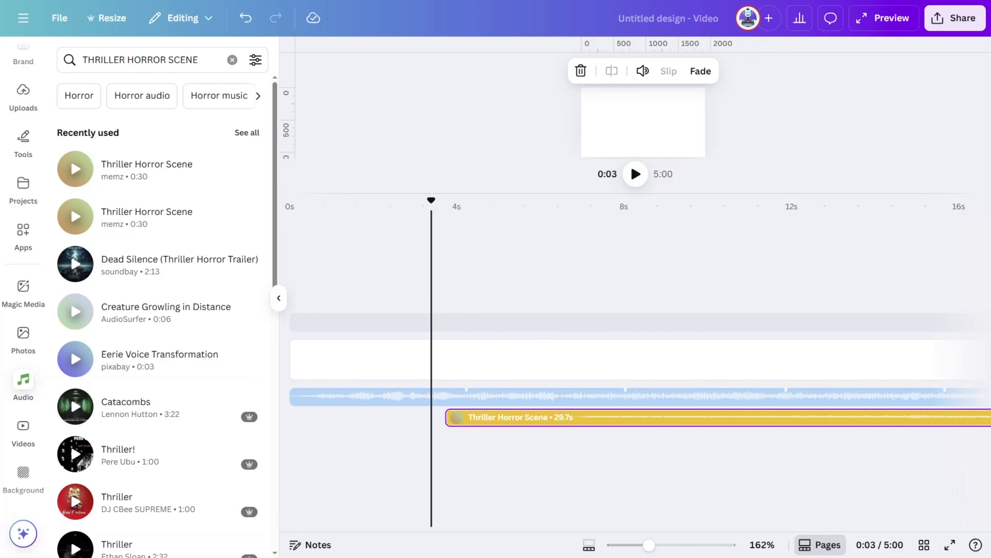
key("space")
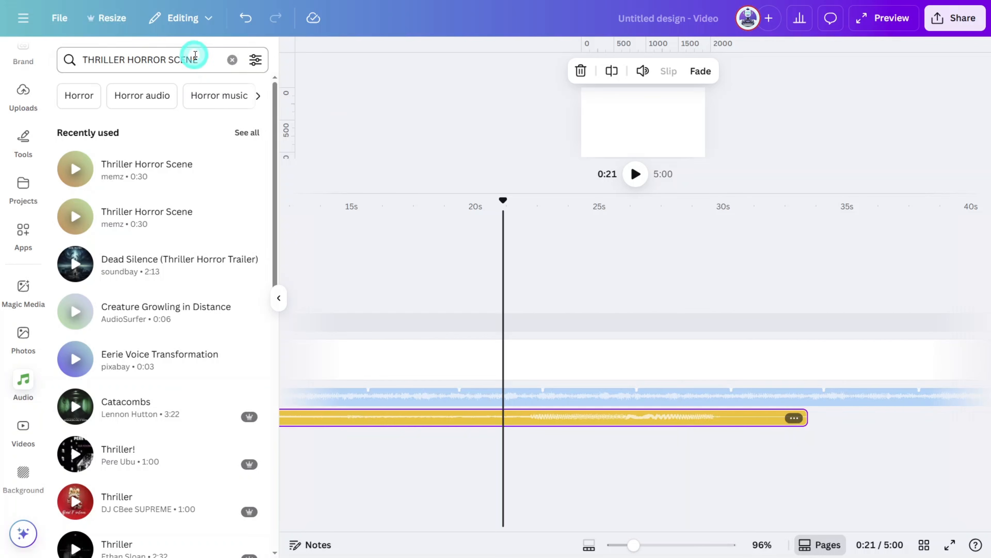
Search audio for "SCARY WHISPERS" and place the 3:37 Scary Whispers track on a new layer at about 26 s.
left_click(194, 54)
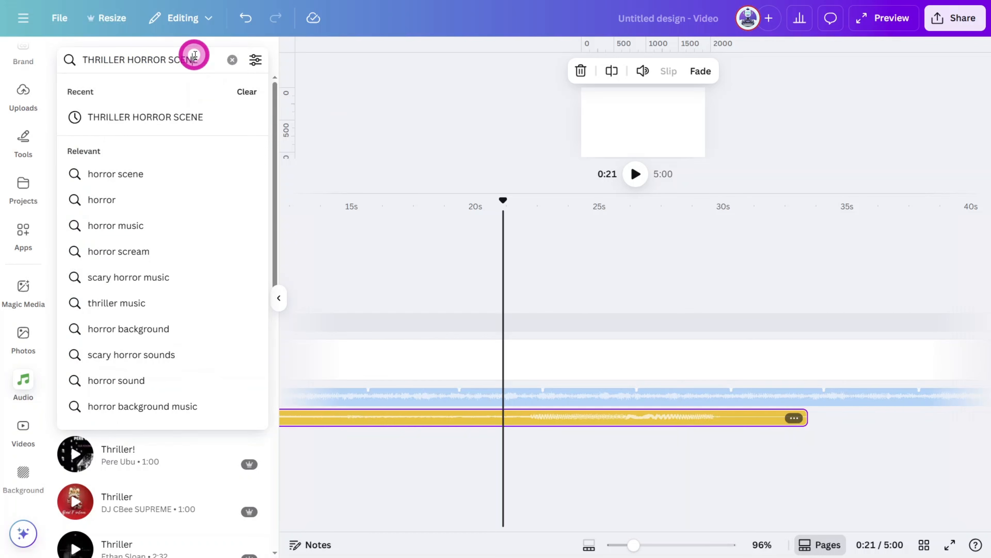
key("ctrl+a")
type("SCARY WHISPERS")
key("Return")
left_click(83, 152)
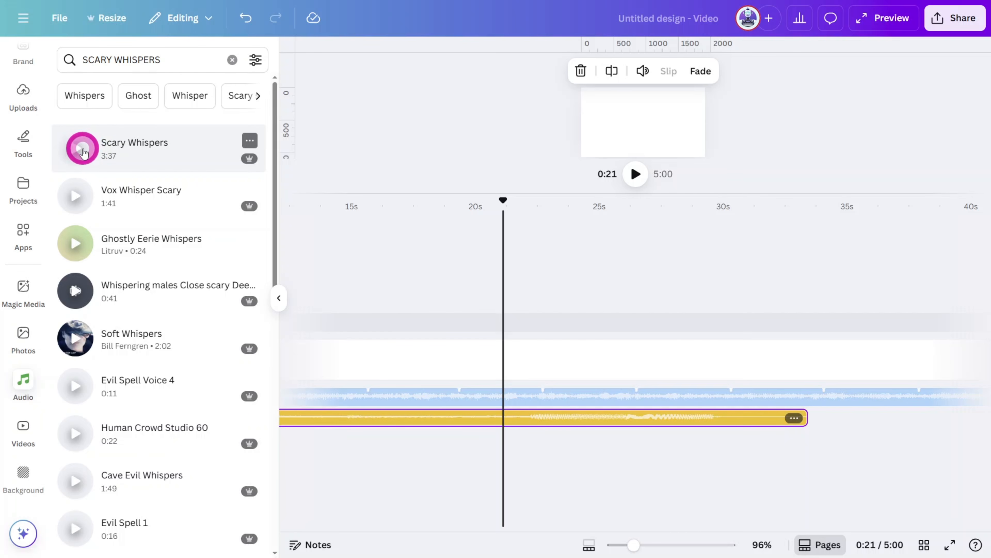
left_click_drag(122, 149, 675, 407)
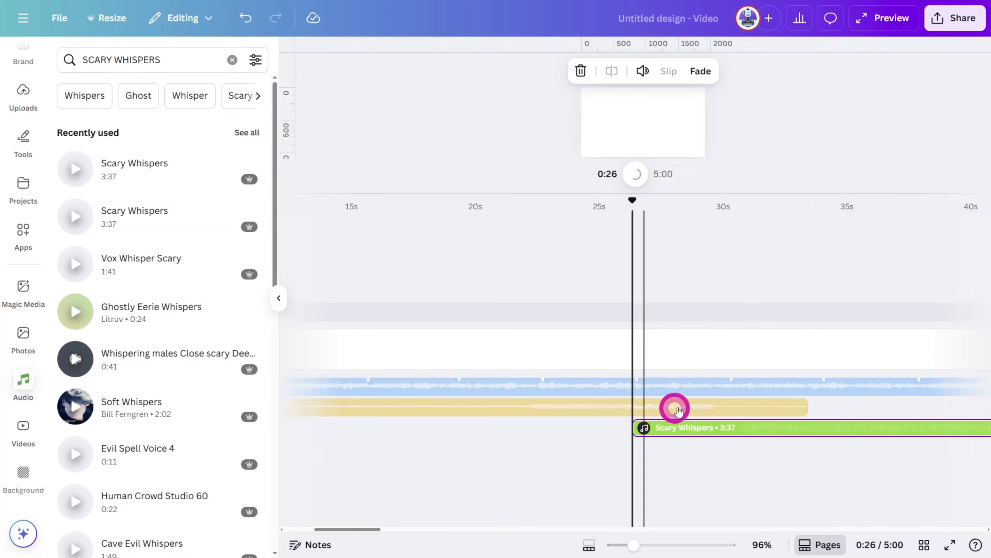
Set the Scary Whispers track's fade in to 5.0s and play the transition.
left_click(706, 73)
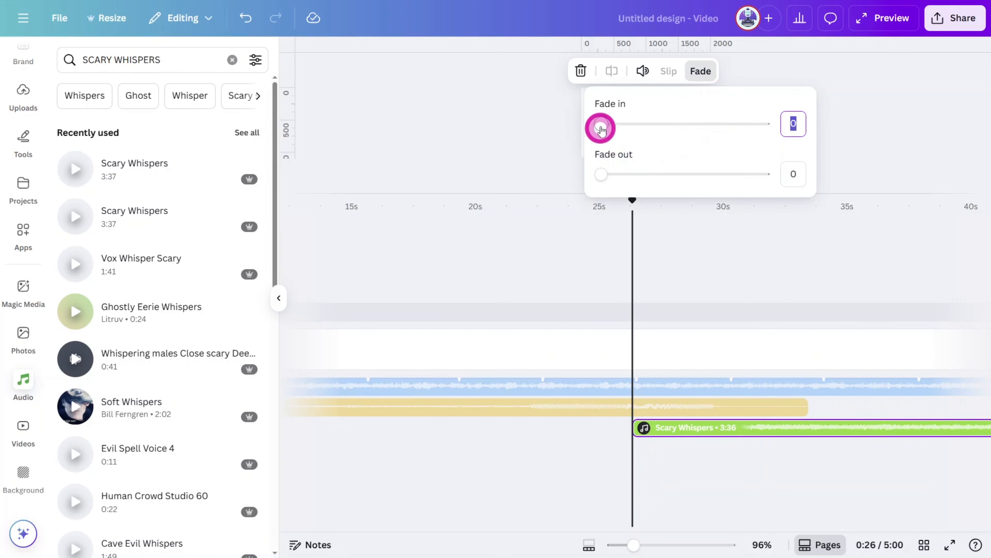
left_click_drag(601, 129, 750, 134)
left_click(866, 150)
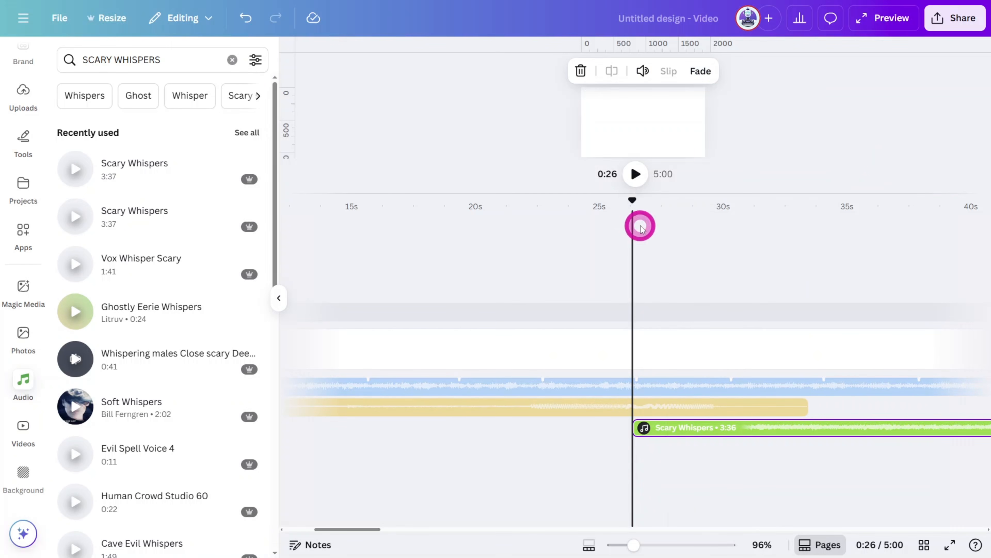
left_click_drag(640, 224, 621, 206)
key("space")
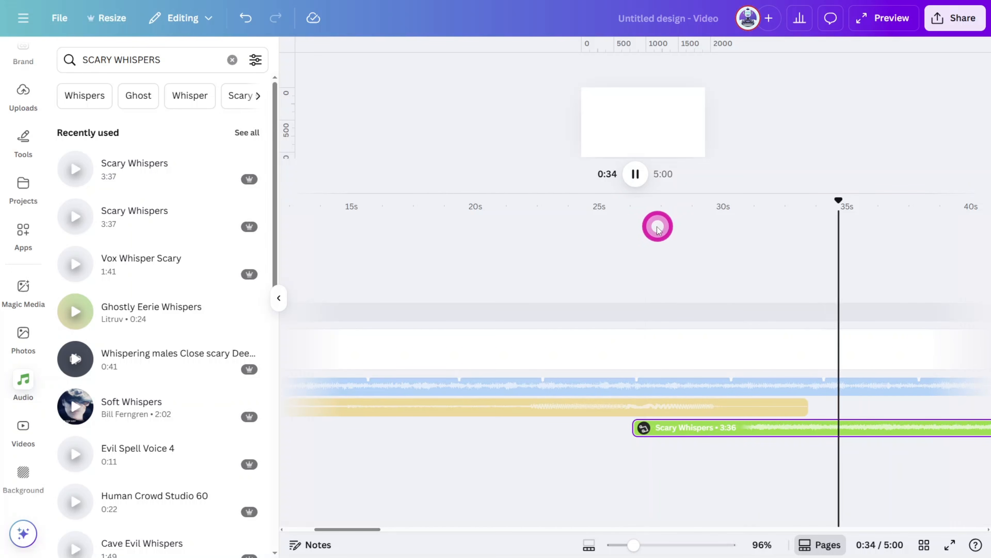
key("space")
Search audio for "HORROR TRAILER" and place the 1:12 ArctSound track beneath Scary Whispers at about 27 s.
left_click(174, 66)
type("HORROR TRAILER")
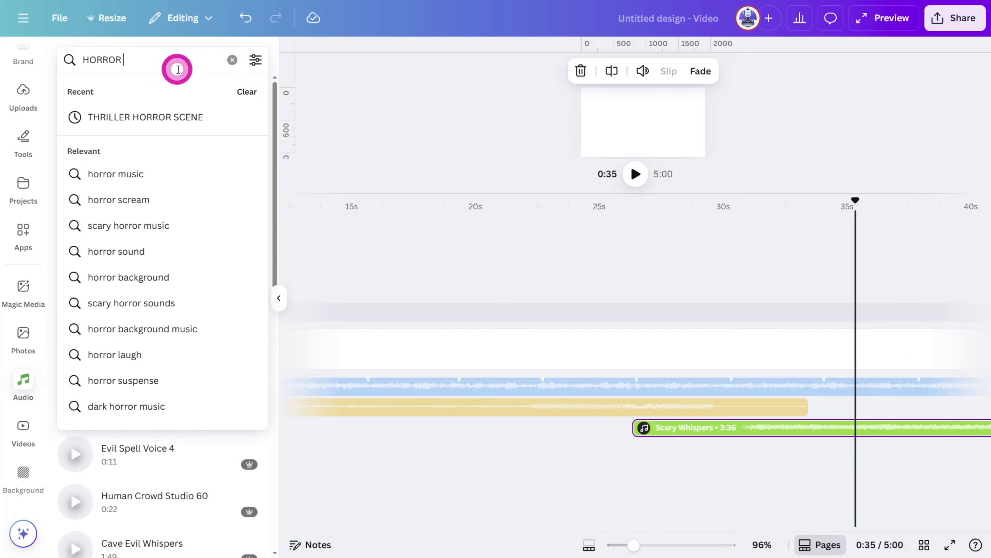
key("Return")
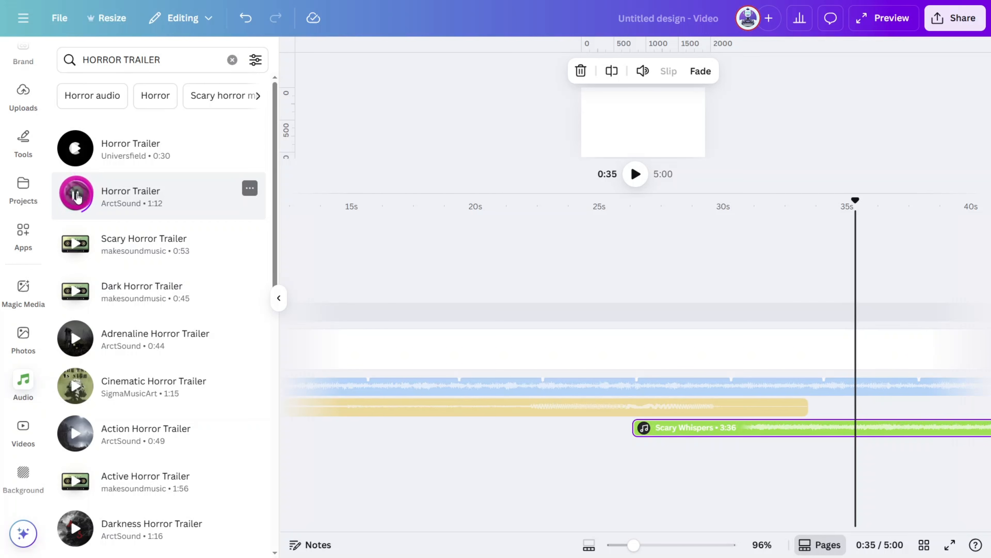
left_click_drag(77, 196, 431, 436)
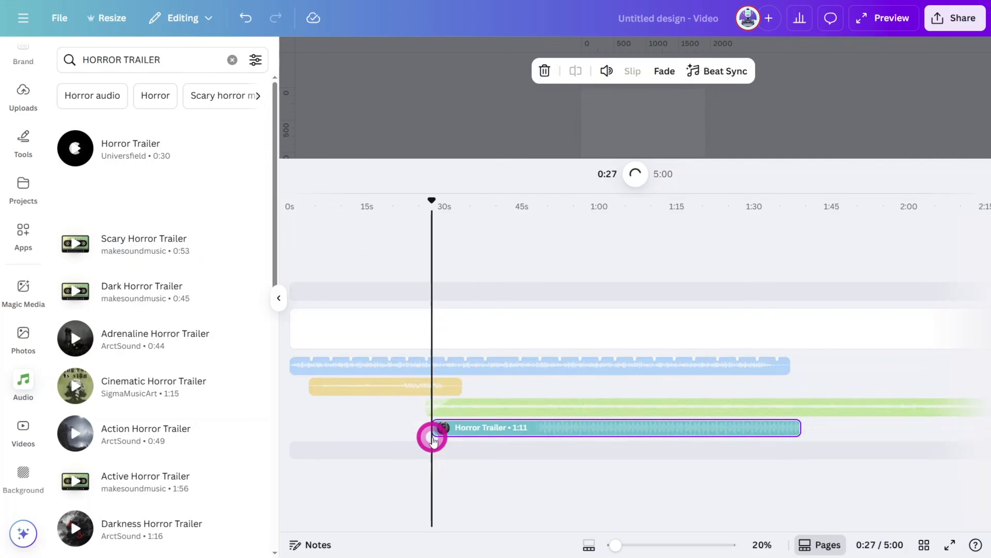
Split the Horror Trailer track at about 0:54 and delete its first part.
left_click_drag(431, 201, 533, 202)
key("space")
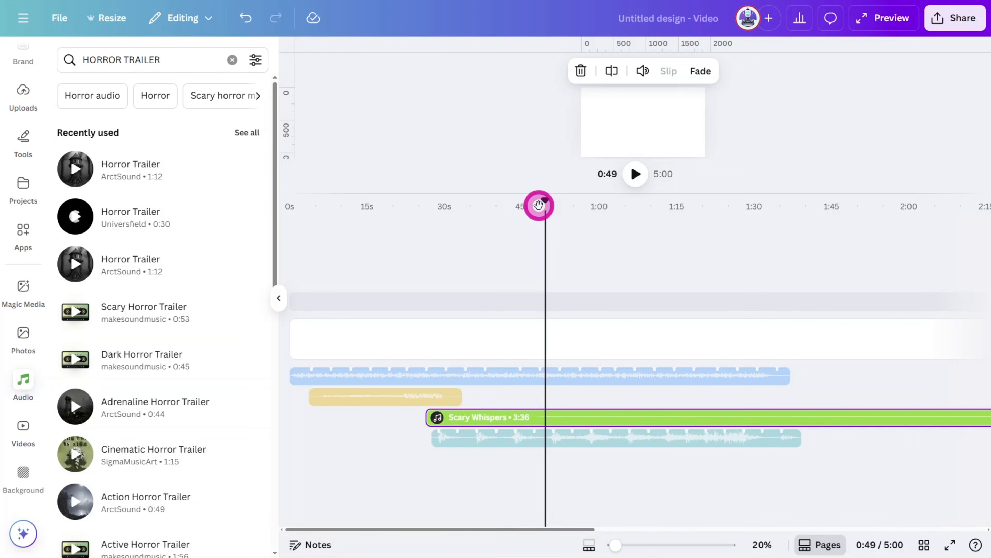
left_click_drag(538, 204, 582, 215)
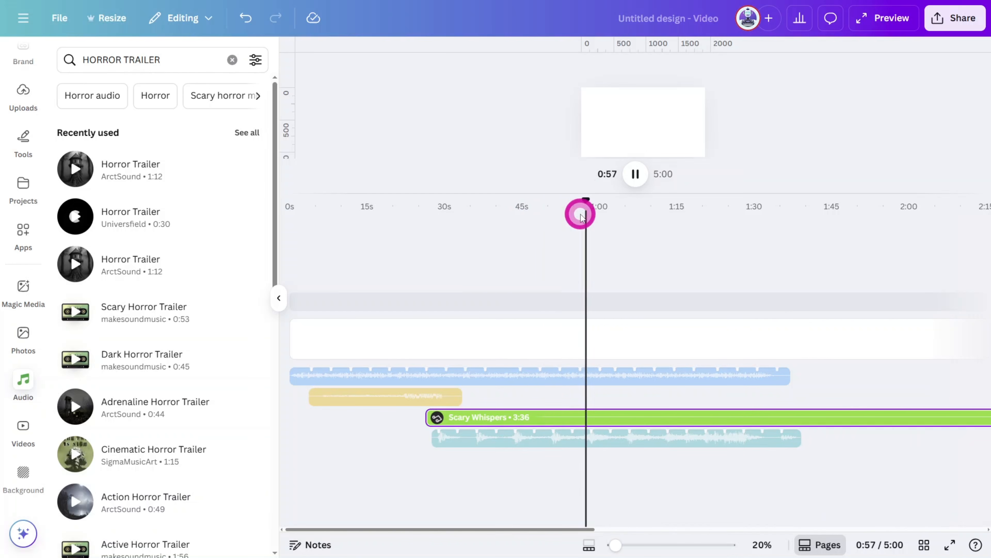
left_click(571, 436)
right_click(571, 436)
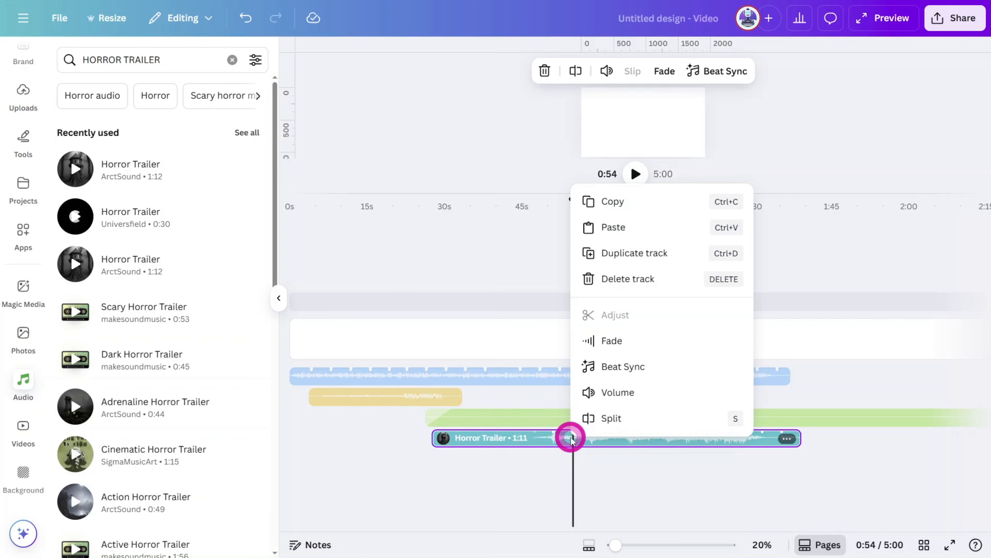
left_click(590, 419)
left_click(546, 437)
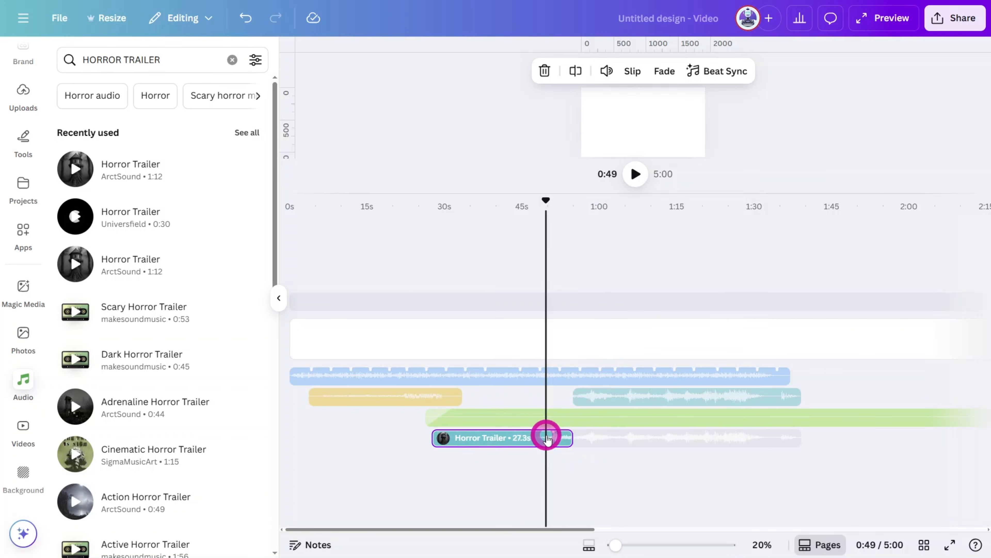
key("Delete")
Move the remaining Horror Trailer clip so it starts at 50.0s.
left_click_drag(549, 205, 552, 206)
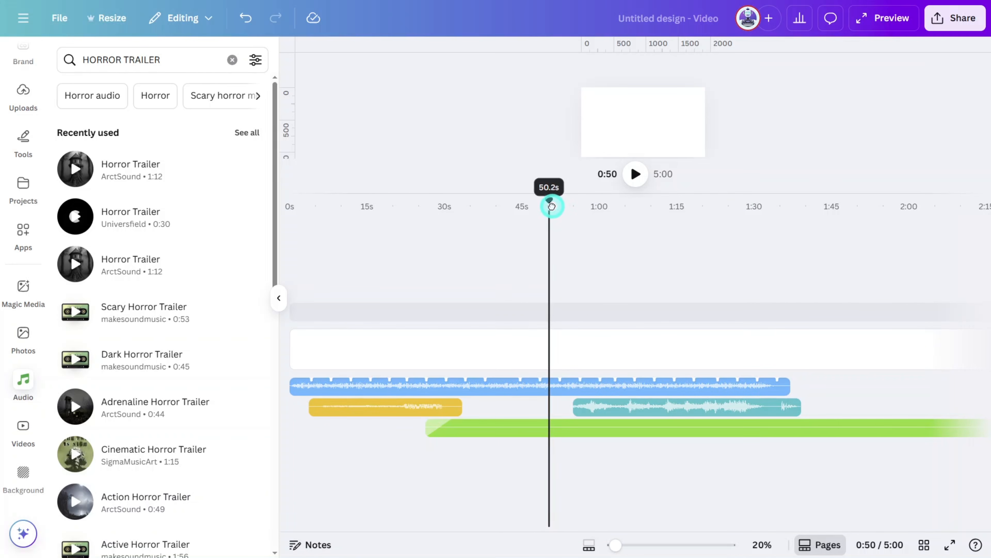
left_click_drag(690, 405, 662, 405)
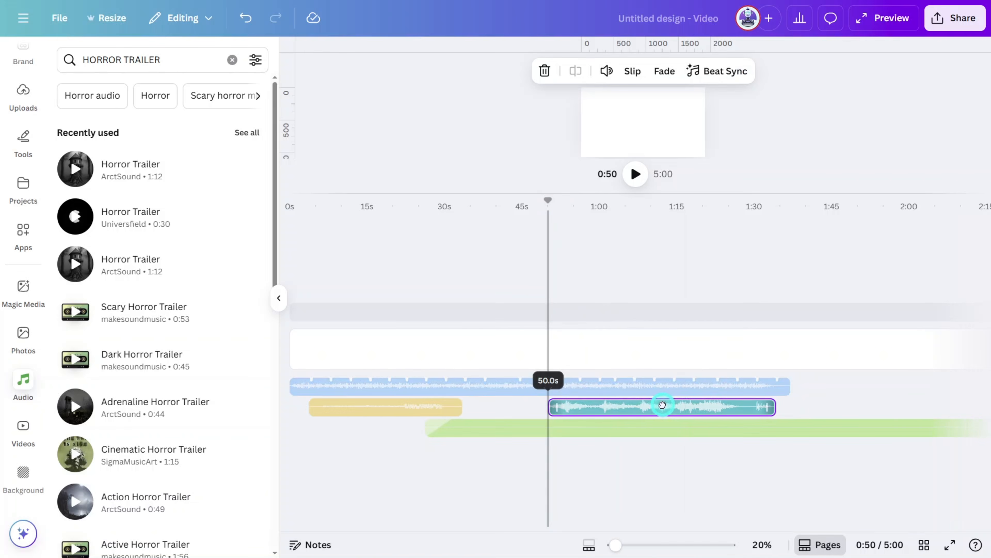
Split the Scary Whispers track at 1:00 and delete the part after it.
left_click_drag(592, 248, 602, 250)
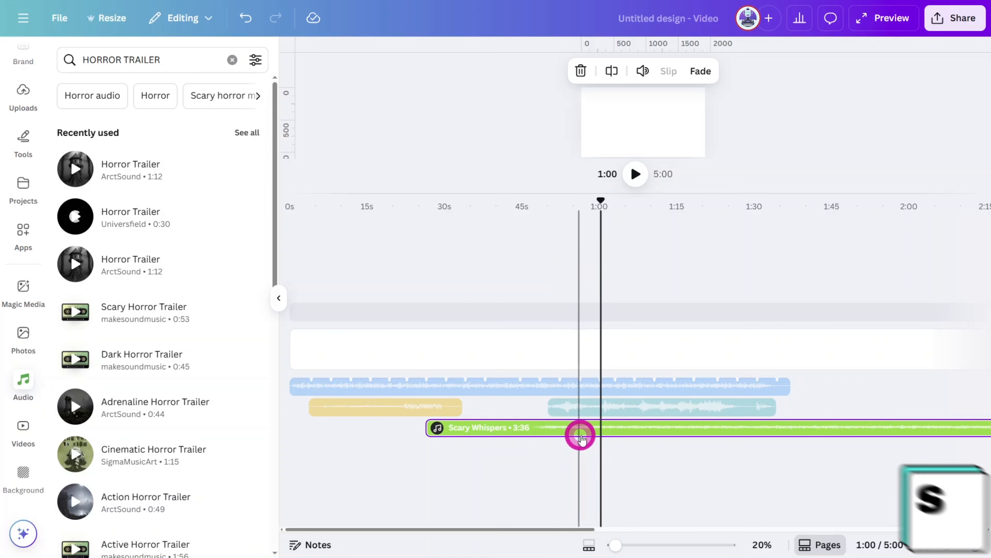
key("s")
key("Delete")
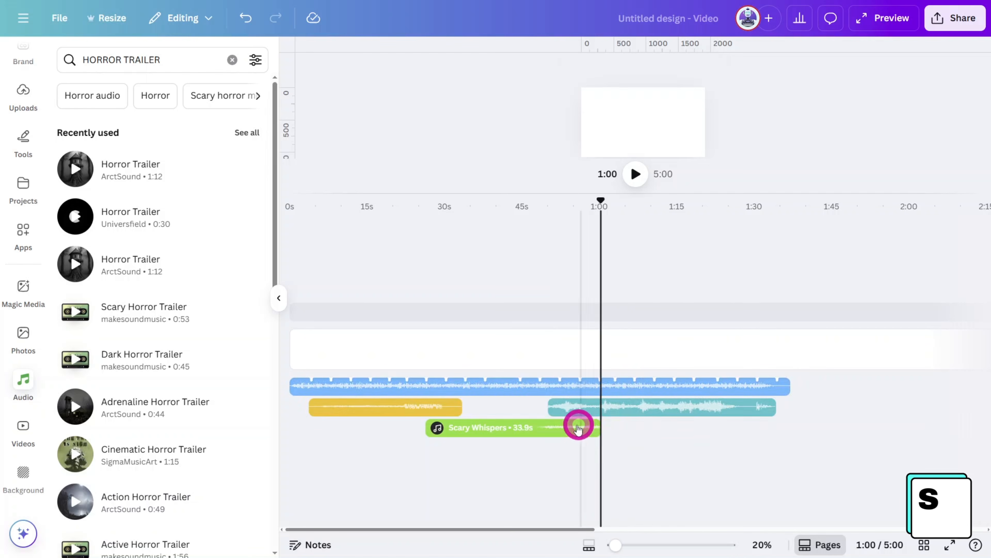
Set the Scary Whispers clip's fade out to 5.0s and play back the soundtrack.
left_click(576, 426)
left_click(701, 71)
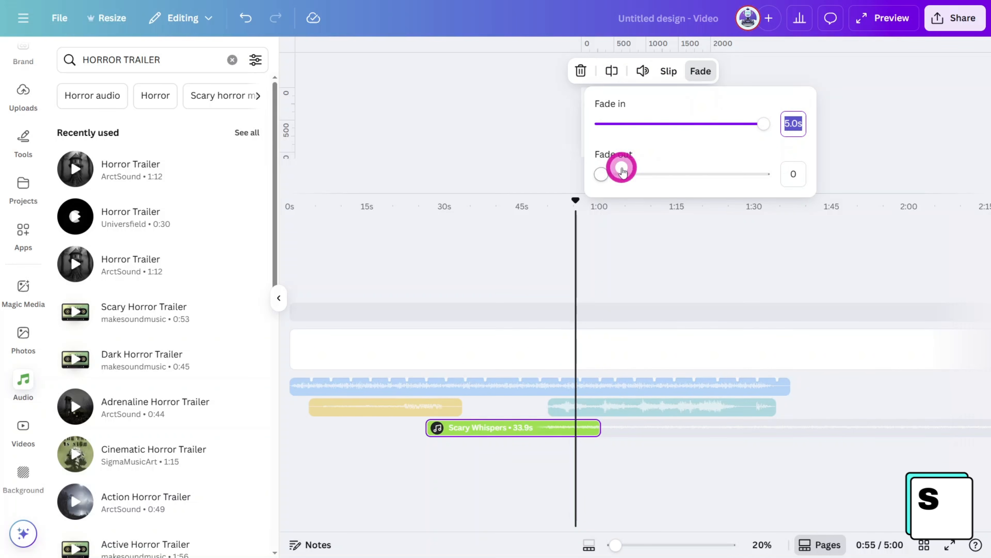
left_click_drag(597, 173, 798, 191)
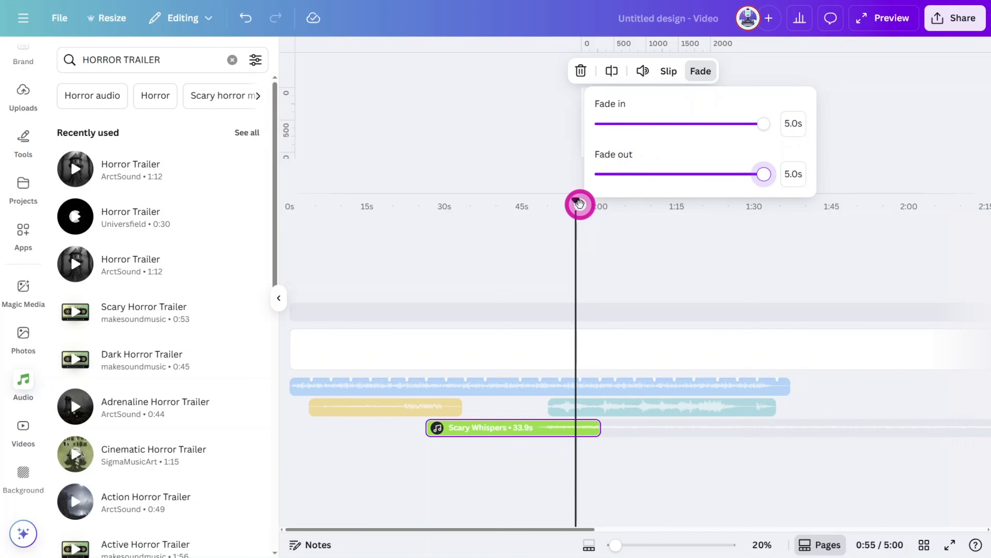
left_click_drag(579, 203, 562, 206)
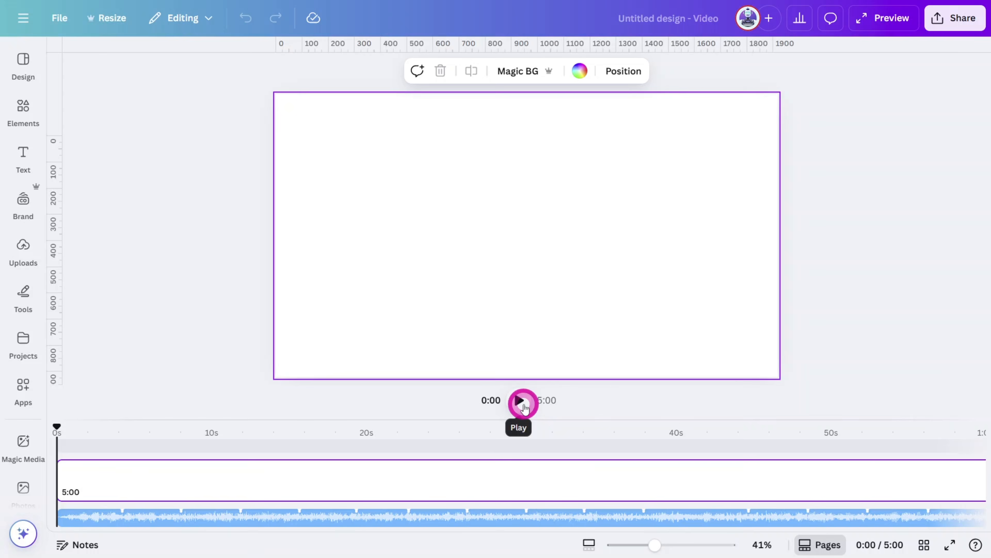
left_click(520, 400)
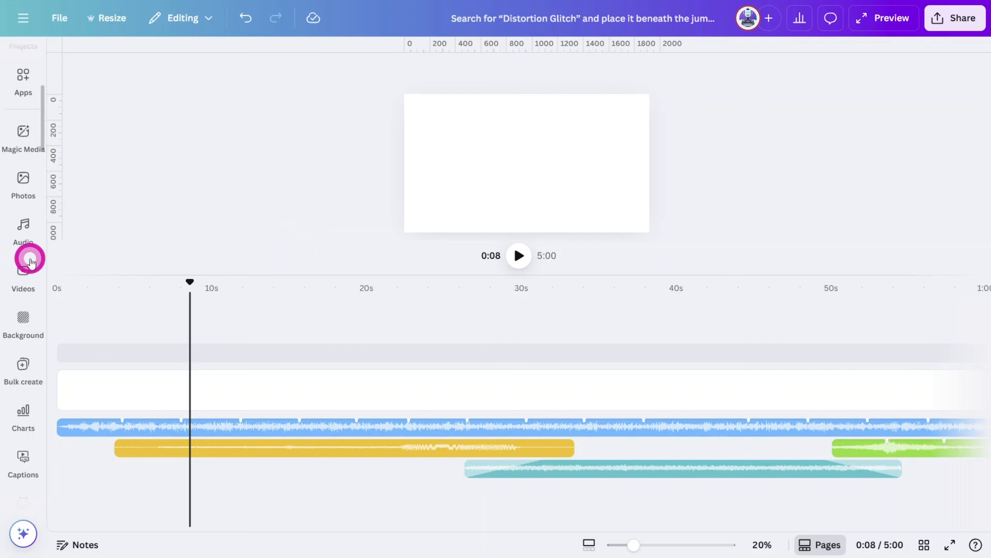
Search videos for "HORROR SHOT" and insert the 10.0s foggy forest clip at the start of the video track.
left_click(31, 261)
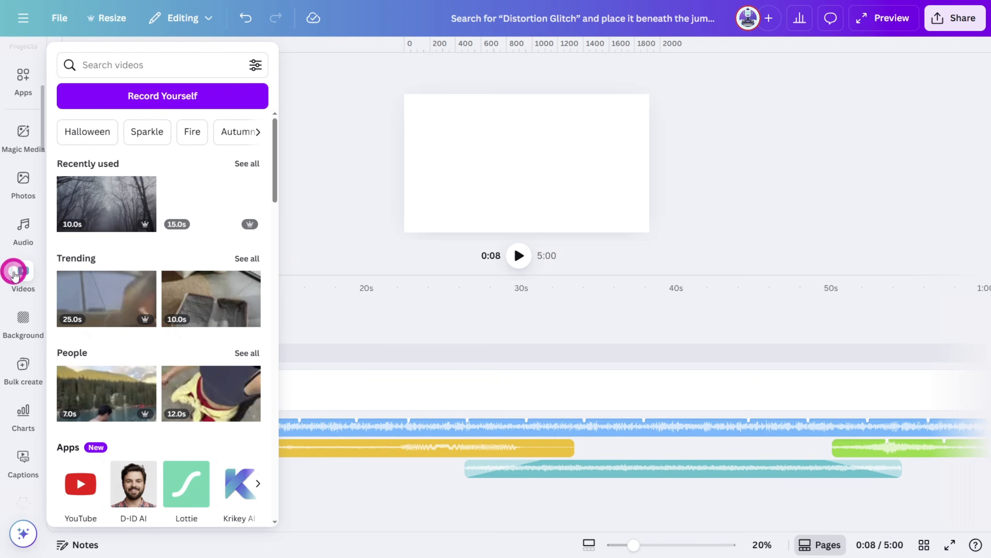
left_click(170, 58)
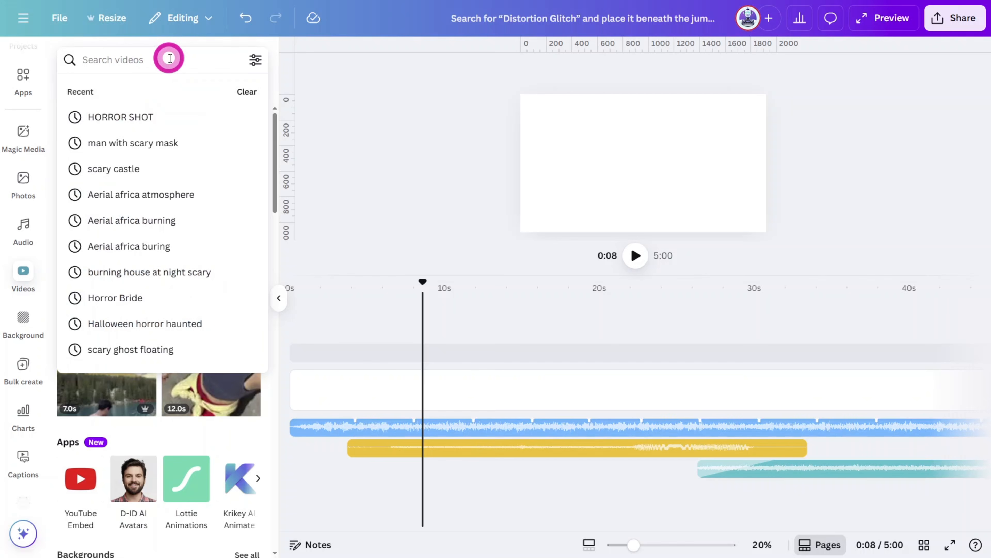
type("HORROR SHOT")
key("Return")
left_click_drag(104, 202, 307, 394)
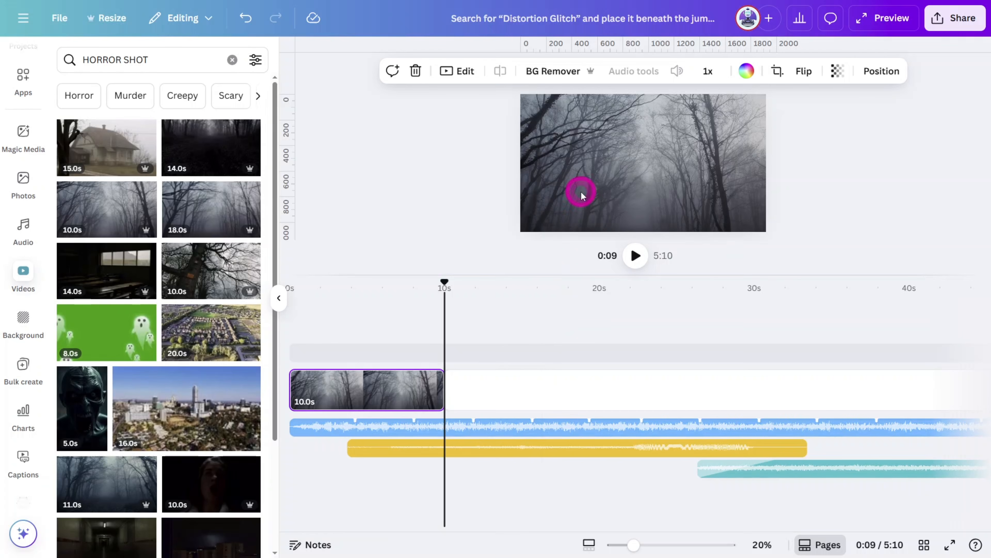
left_click(591, 158)
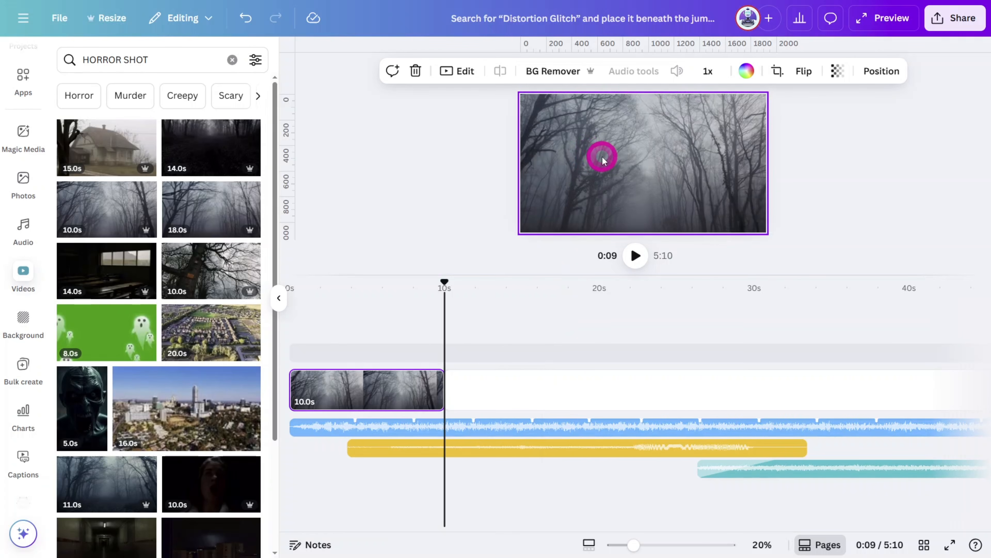
Add a text reading "Whispers" over the foggy forest shot and enlarge it to size 110 at the centre.
key("t")
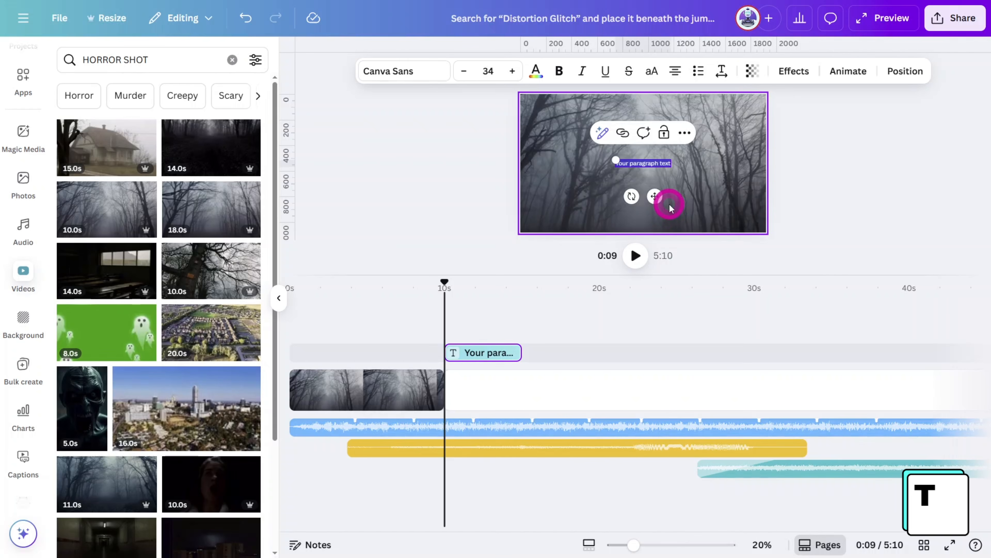
type("Whispers")
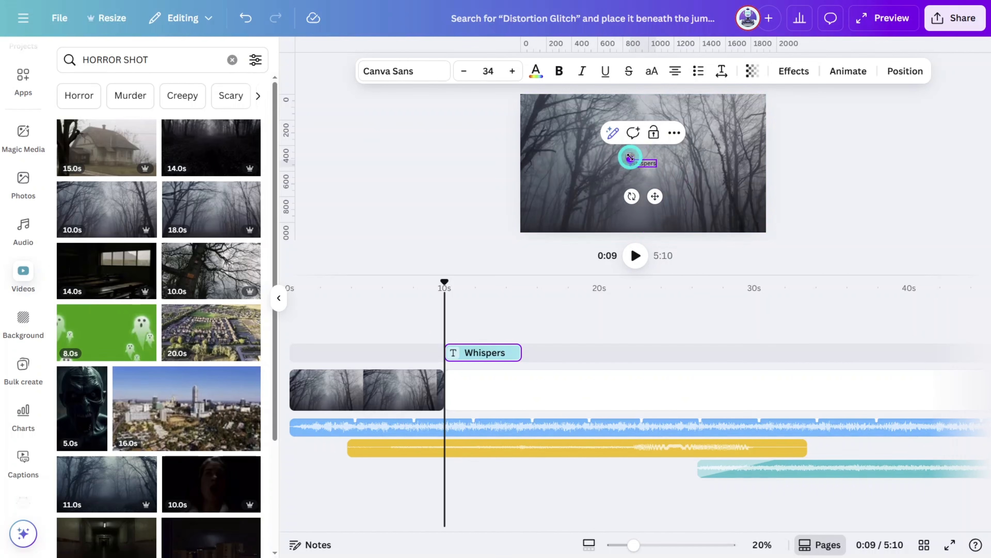
left_click_drag(630, 158, 662, 164)
Duplicate the "Whispers" text and change the lower copy to "in the Dark".
key("ctrl+d")
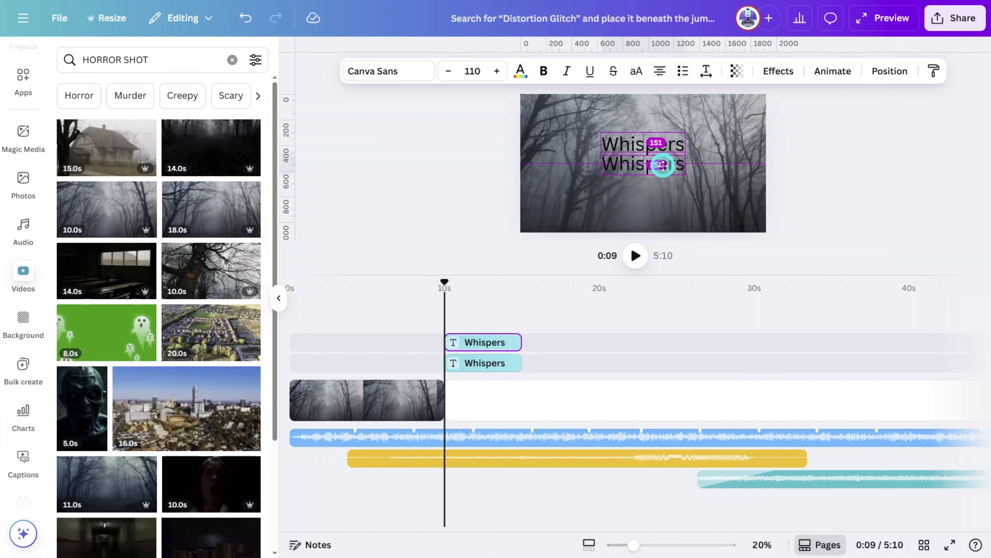
double_click(663, 167)
type("in")
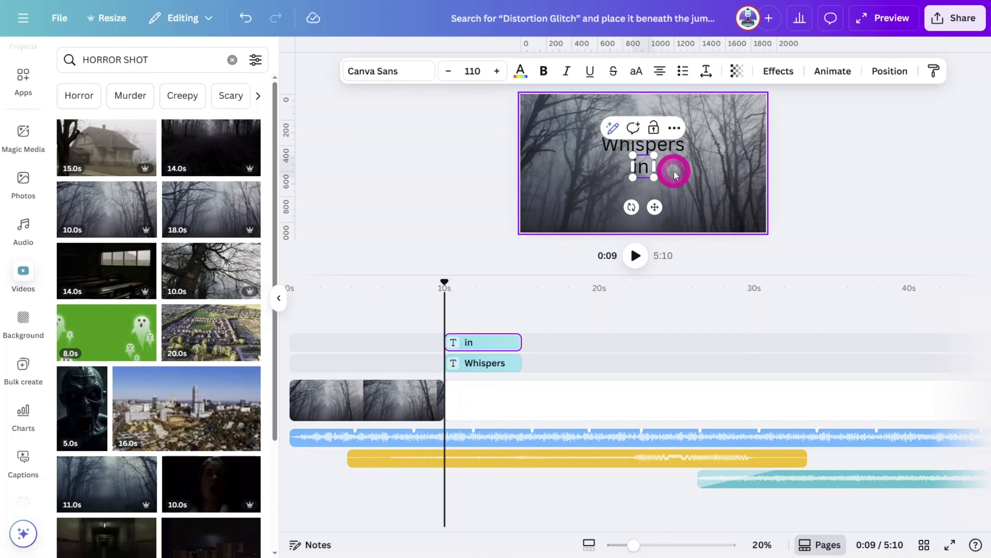
type(" the Dark")
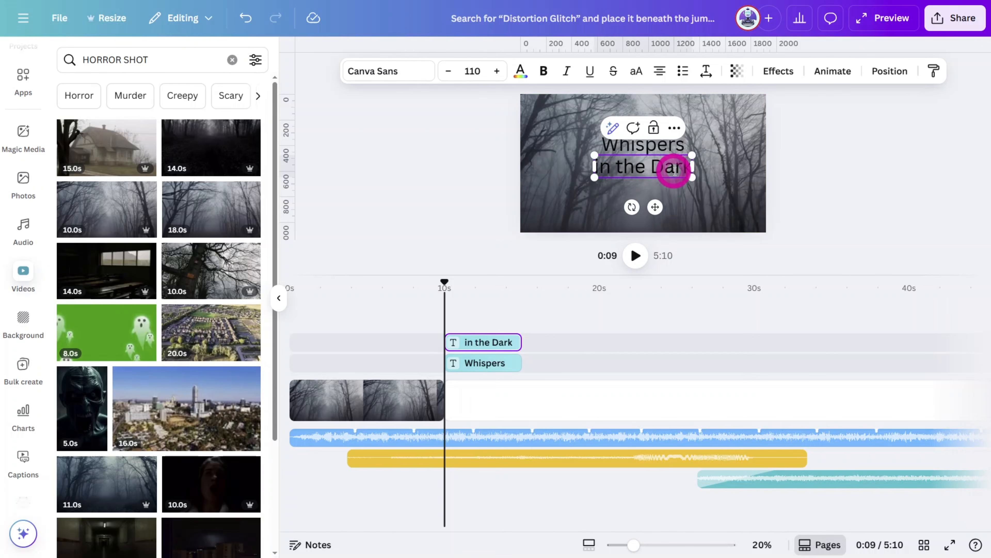
Enlarge the canvas view and set the "Whispers" text's font to Butcherman.
left_click_drag(759, 274, 747, 424)
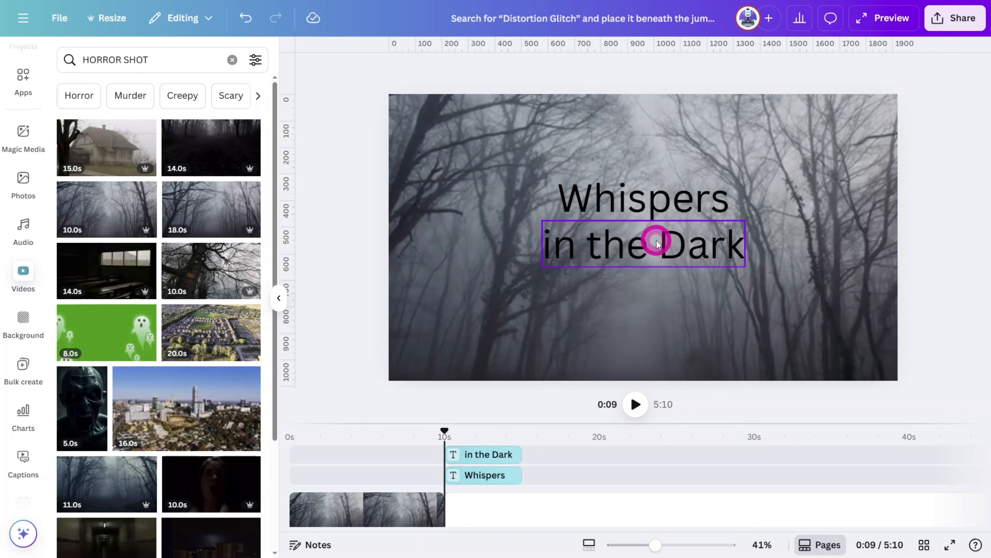
left_click(657, 214)
left_click(389, 71)
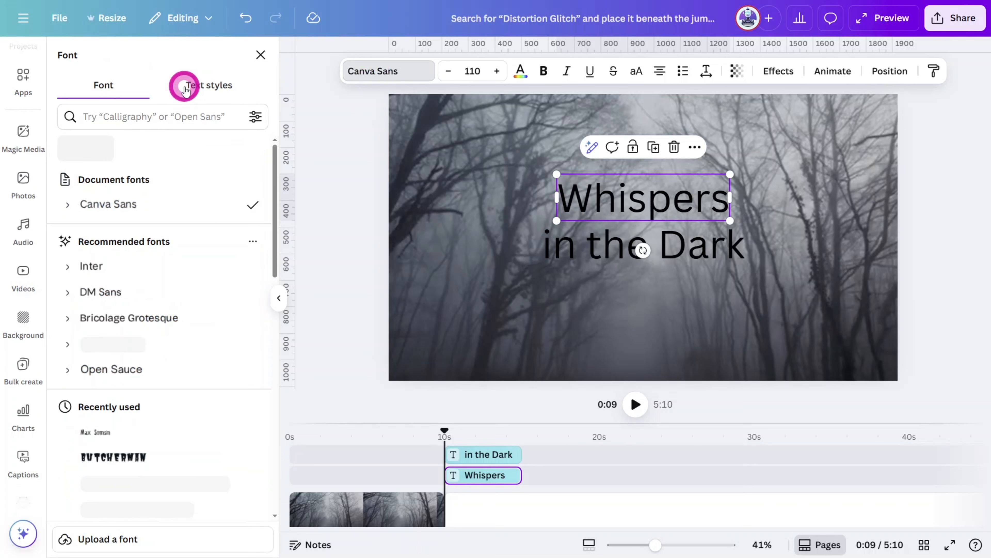
left_click(175, 110)
type("Butcher")
left_click(141, 177)
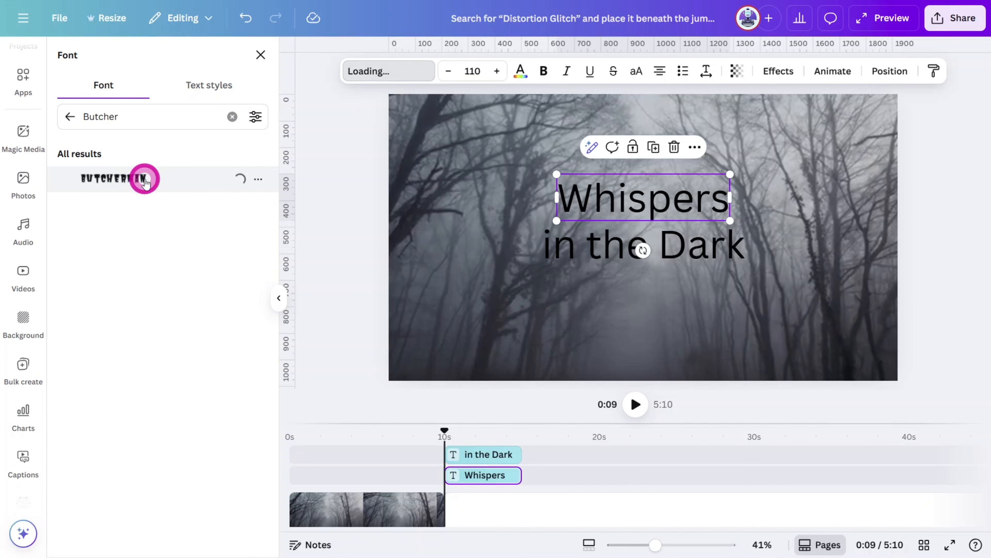
Colour the "Whispers" text white and give it the Neon effect.
left_click(516, 62)
left_click(132, 150)
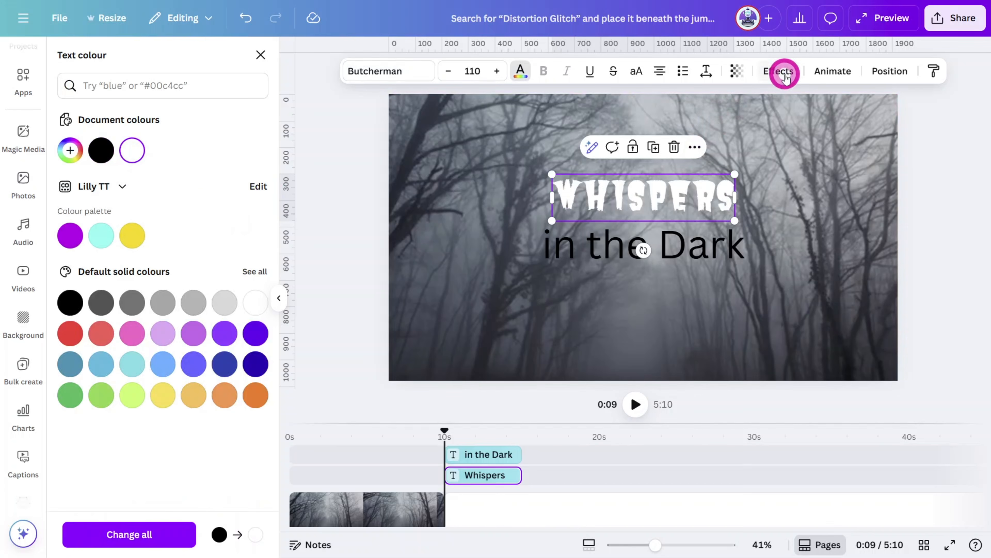
left_click(767, 72)
left_click(221, 301)
Set the font of the "in the Dark" text to Max Somsin.
left_click(701, 258)
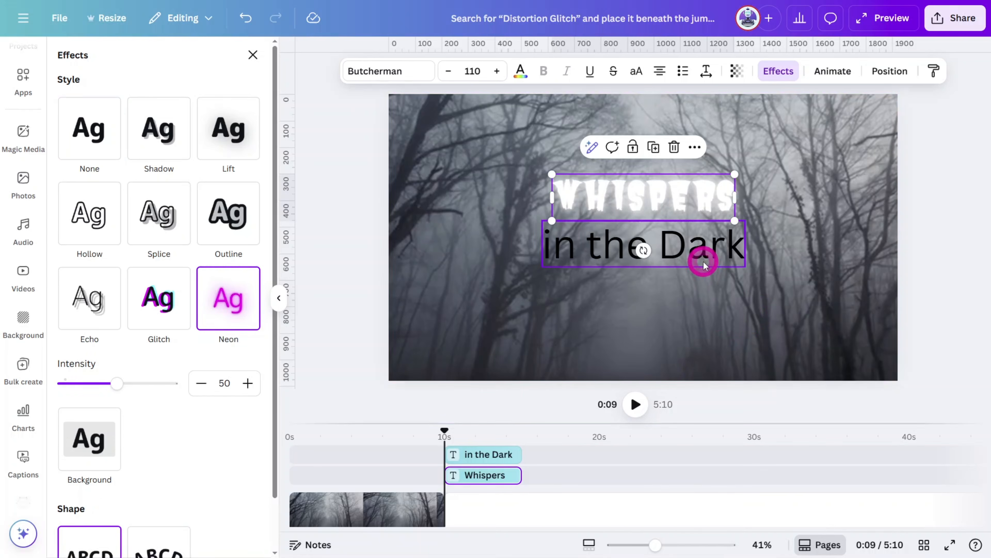
left_click(405, 74)
left_click(232, 117)
type("max")
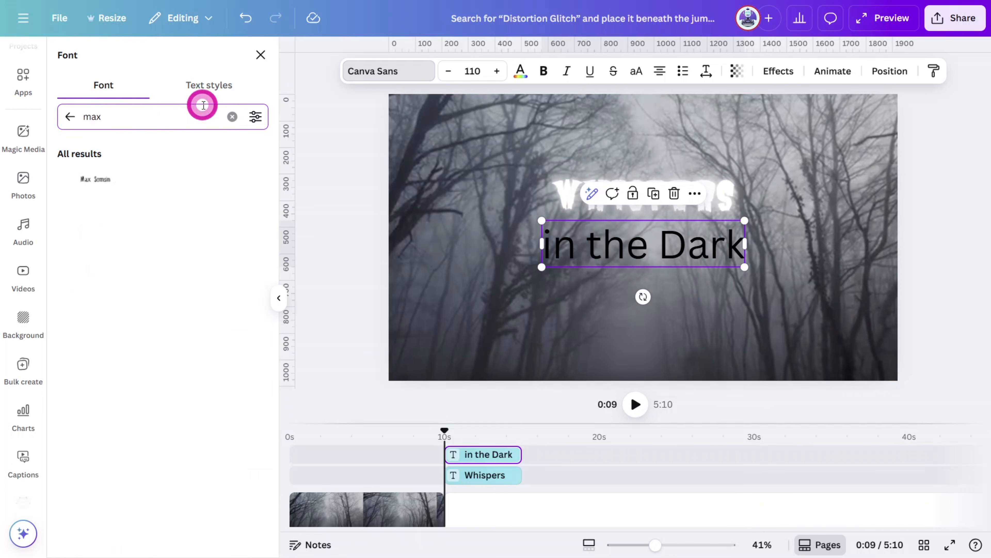
left_click(110, 186)
Colour the "in the Dark" text white and give it the Neon effect.
left_click(521, 71)
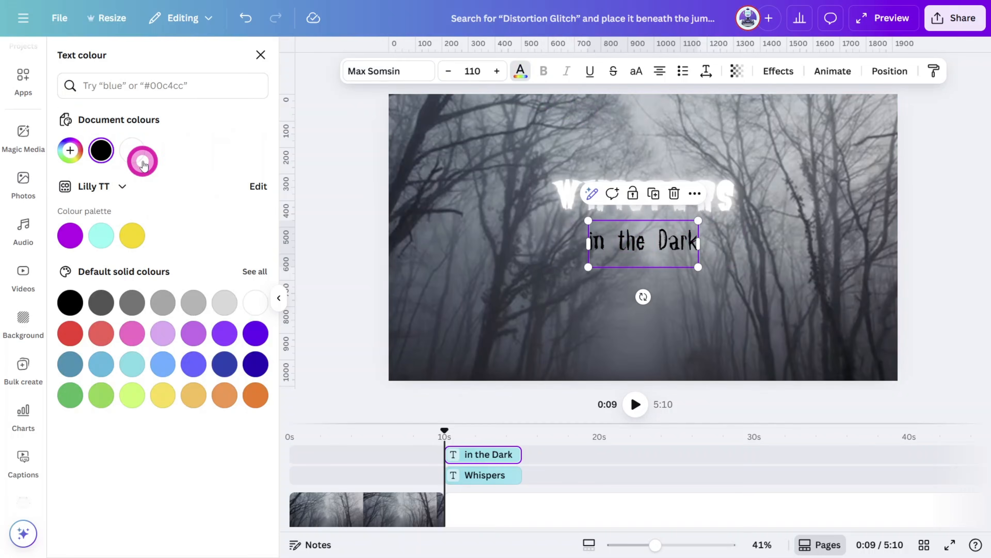
left_click(142, 162)
left_click(778, 71)
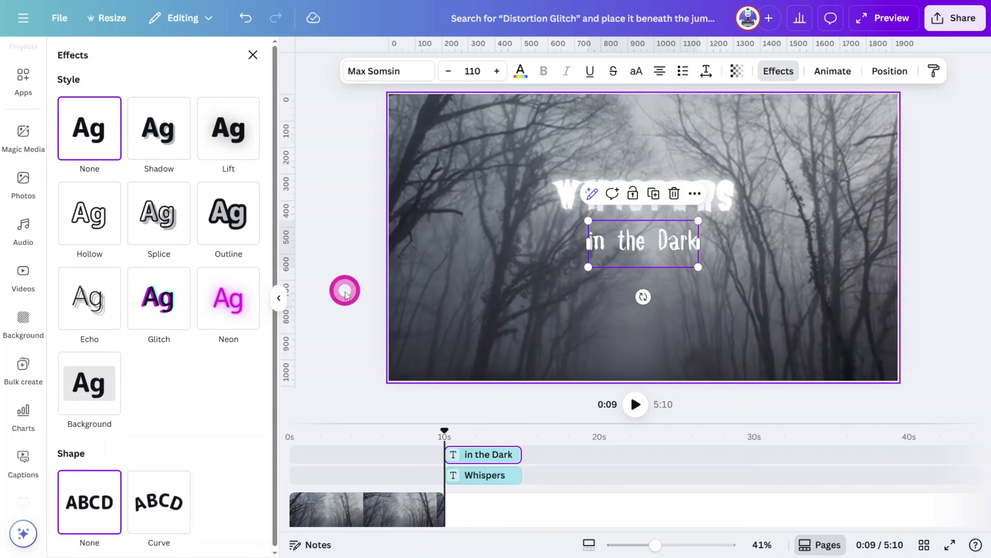
left_click(226, 297)
Give both title texts the Curve shape with a curve of 43 and enlarge them together across the frame.
left_click(734, 209, "shift")
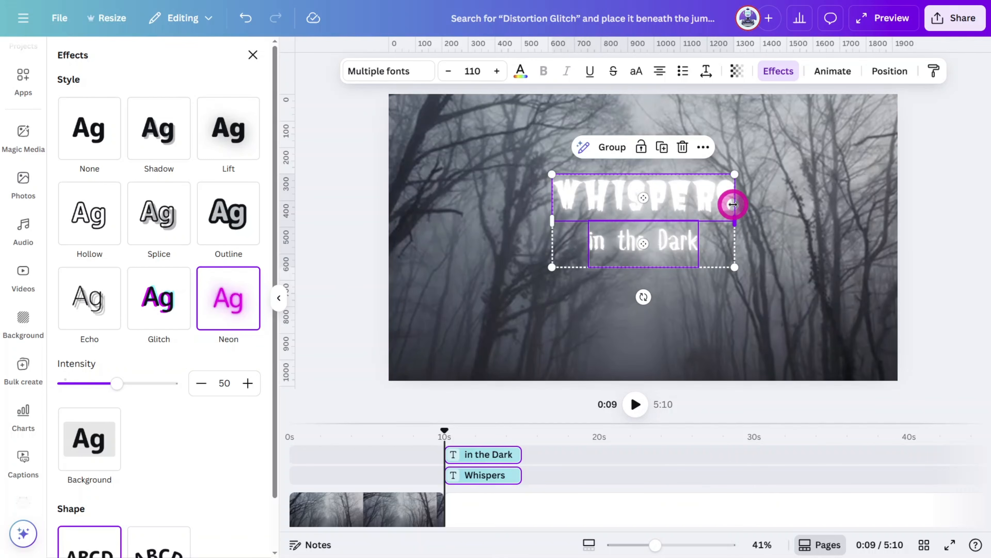
scroll(154, 504, "down", 2)
left_click(159, 499)
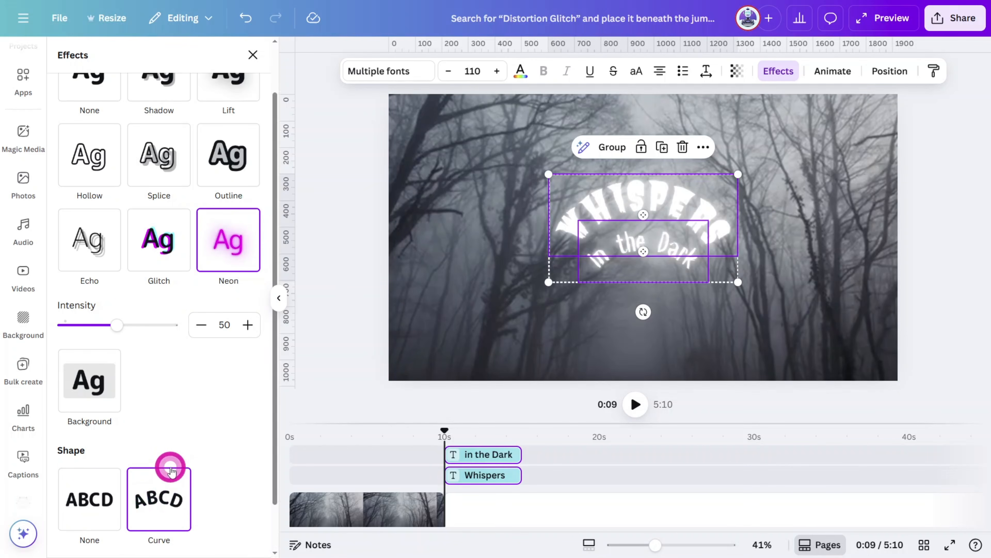
scroll(164, 481, "down", 2)
left_click_drag(106, 528, 142, 528)
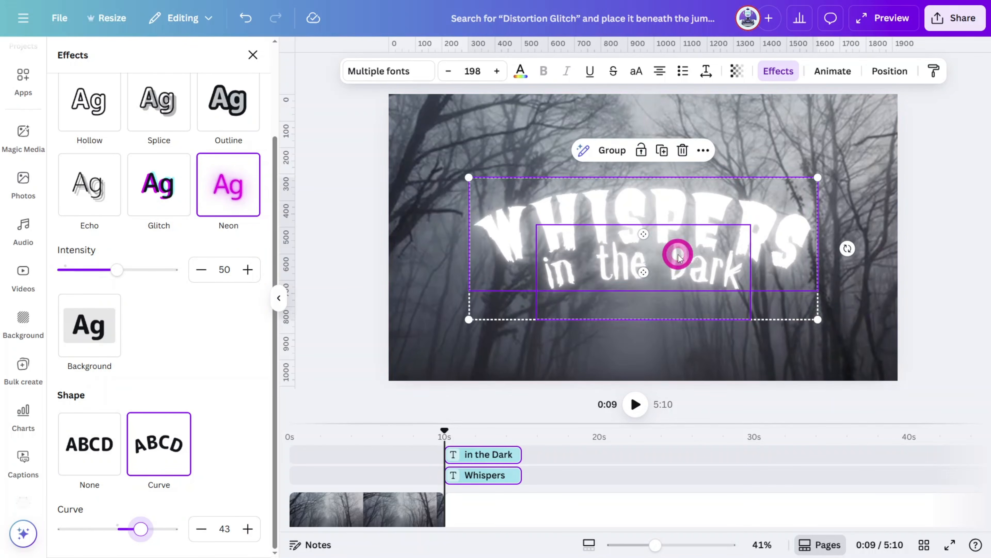
left_click(934, 245)
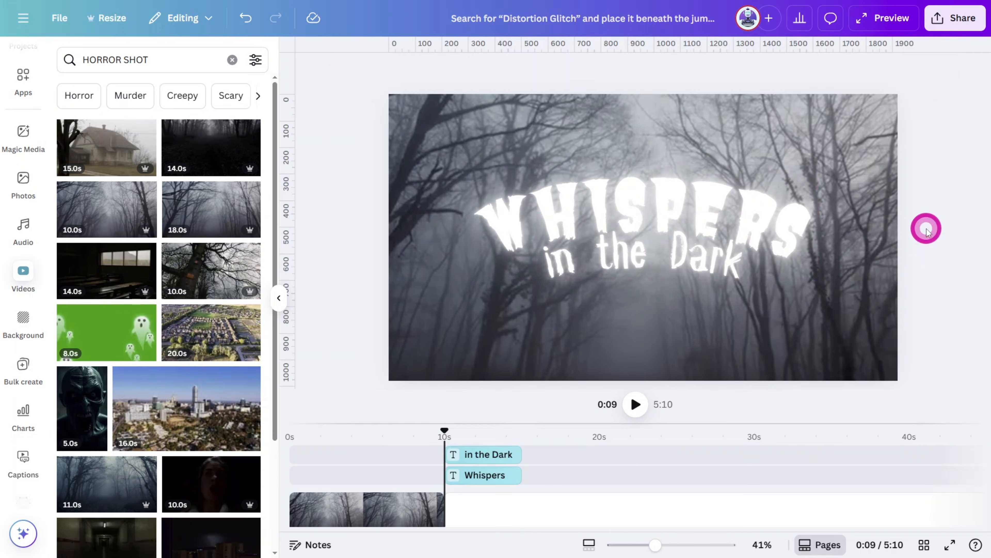
Copy both title texts and paste them into a new blank video design.
left_click(582, 193)
left_click(604, 248, "shift")
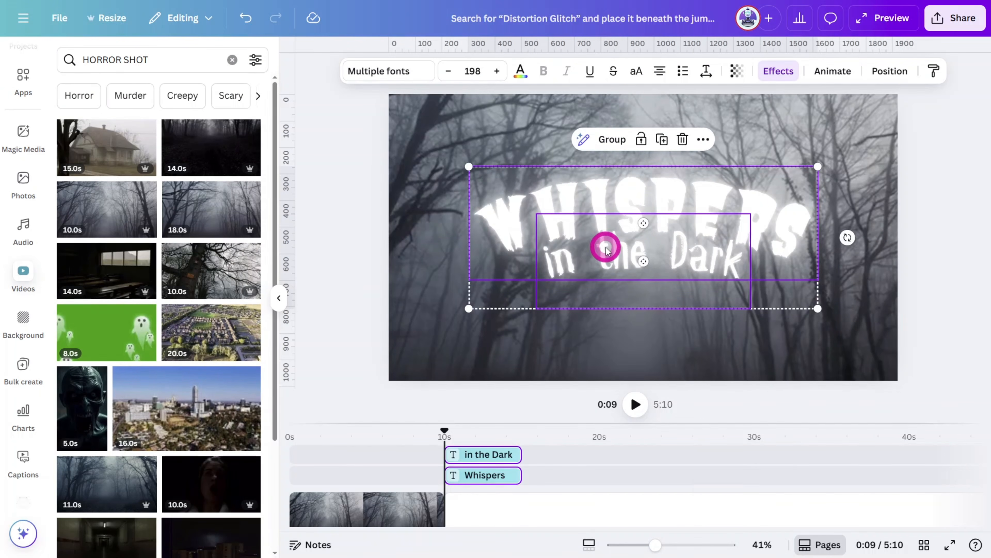
right_click(605, 246)
left_click(624, 256)
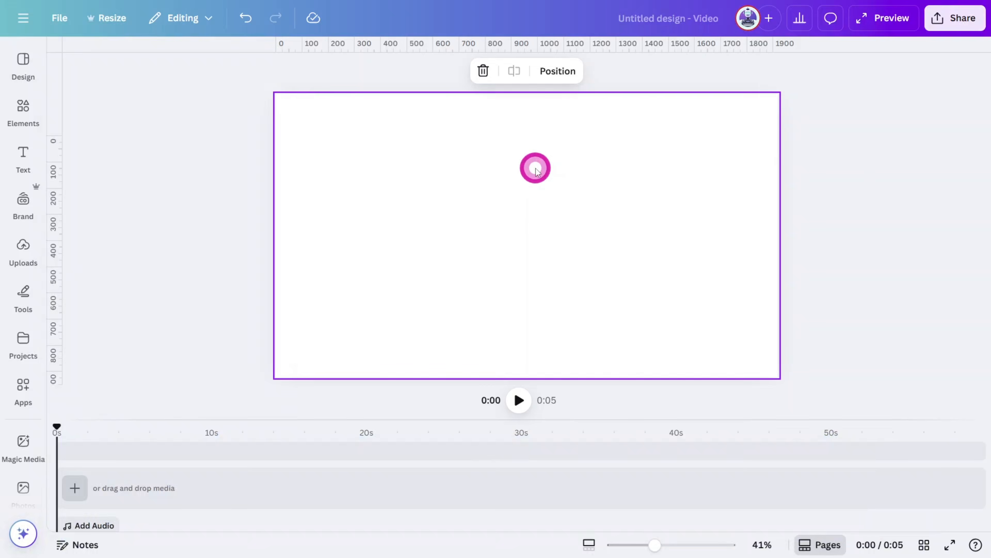
key("ctrl+v")
Download the pasted title as a PNG with a transparent background.
left_click(954, 18)
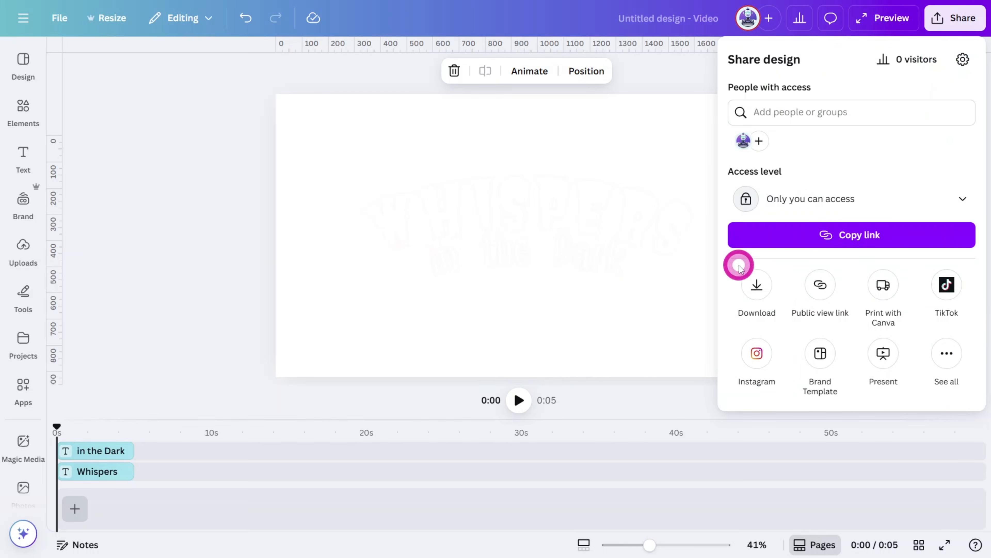
left_click(751, 280)
left_click(830, 102)
left_click(785, 184)
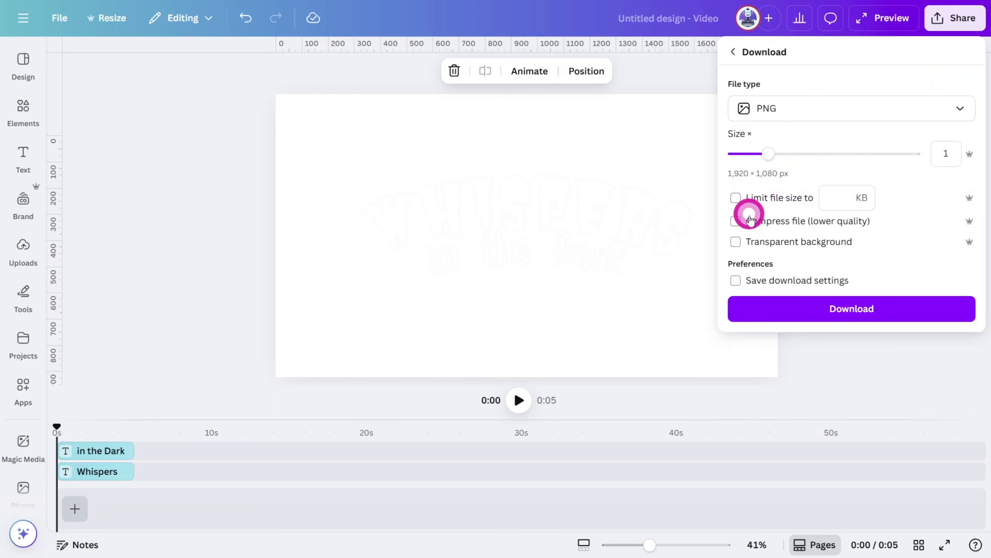
left_click(784, 308)
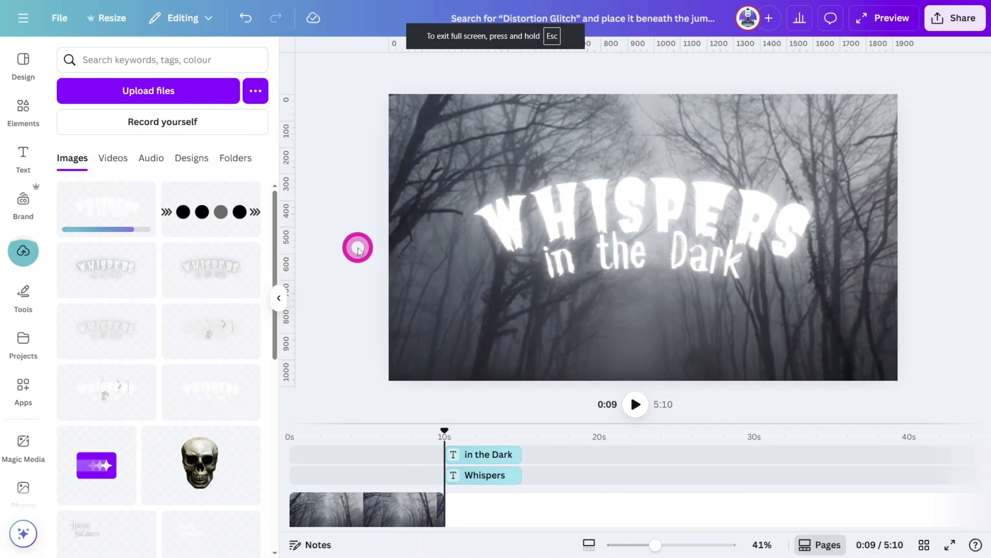
Place the uploaded title image at the centre of the forest shot and delete the two title text clips.
left_click_drag(92, 203, 485, 171)
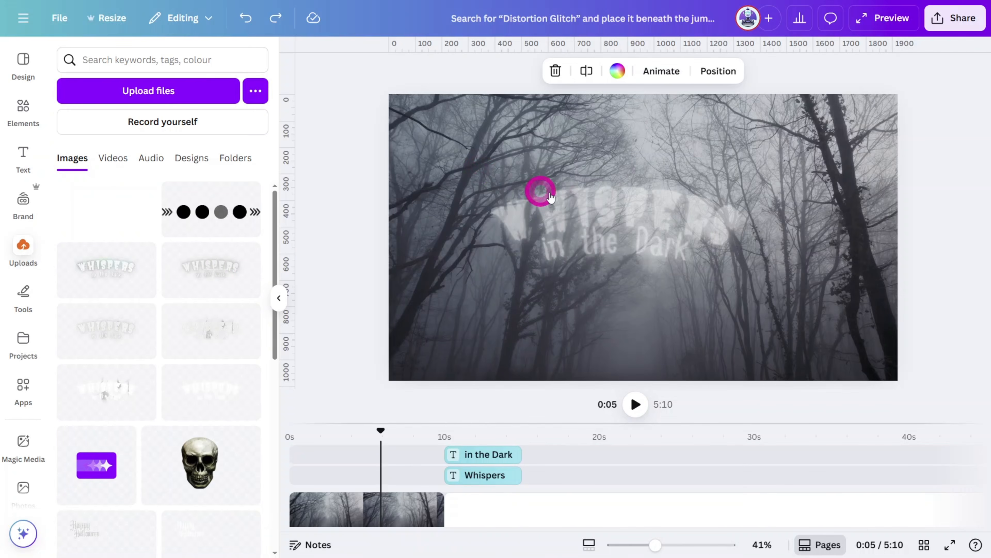
left_click(654, 228)
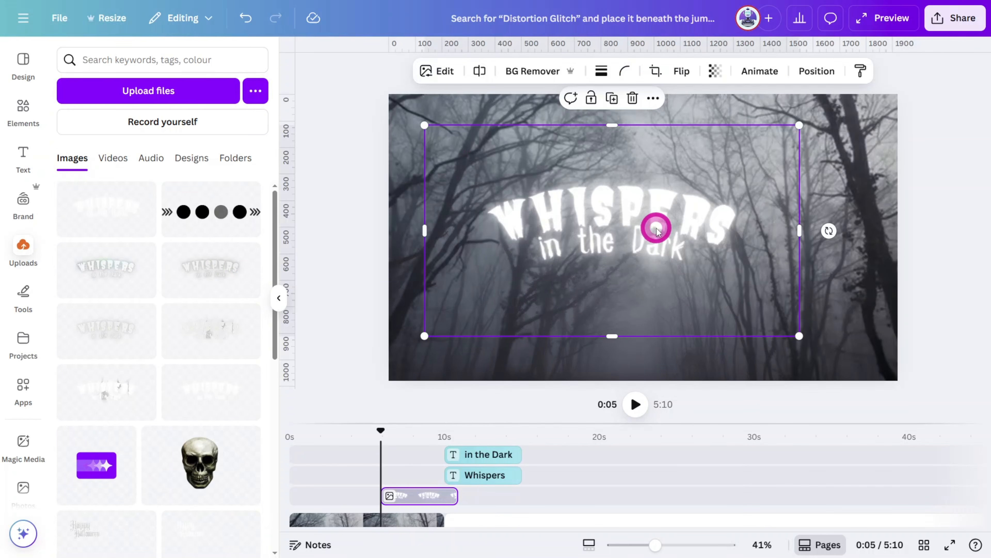
left_click(500, 465)
left_click(489, 458)
key("Delete")
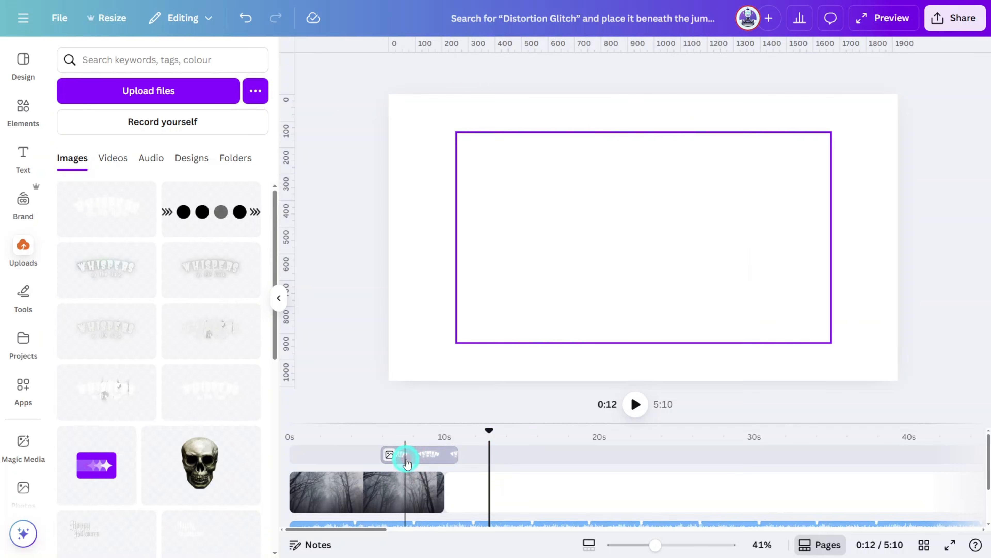
Extend the title image clip's start back to about 1s and trim its end to about 8s.
left_click(400, 459)
left_click_drag(387, 455, 308, 454)
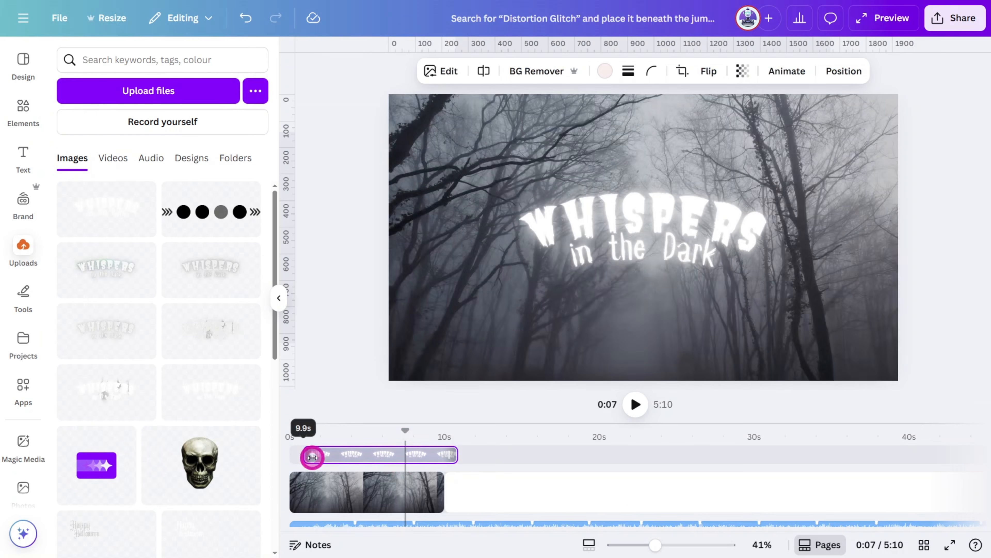
left_click_drag(454, 453, 411, 454)
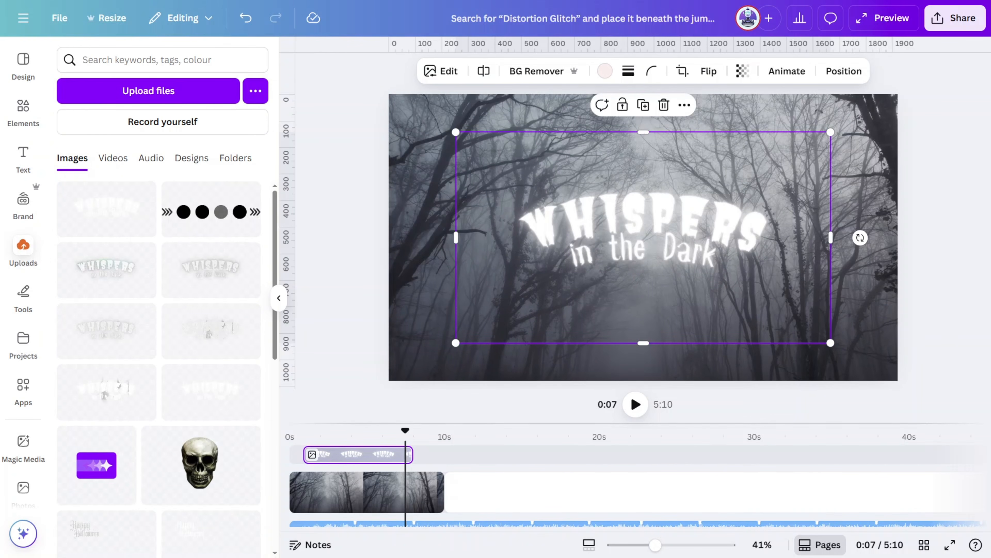
Open the Texture app for editing the title image.
left_click(446, 72)
scroll(219, 445, "down", 2)
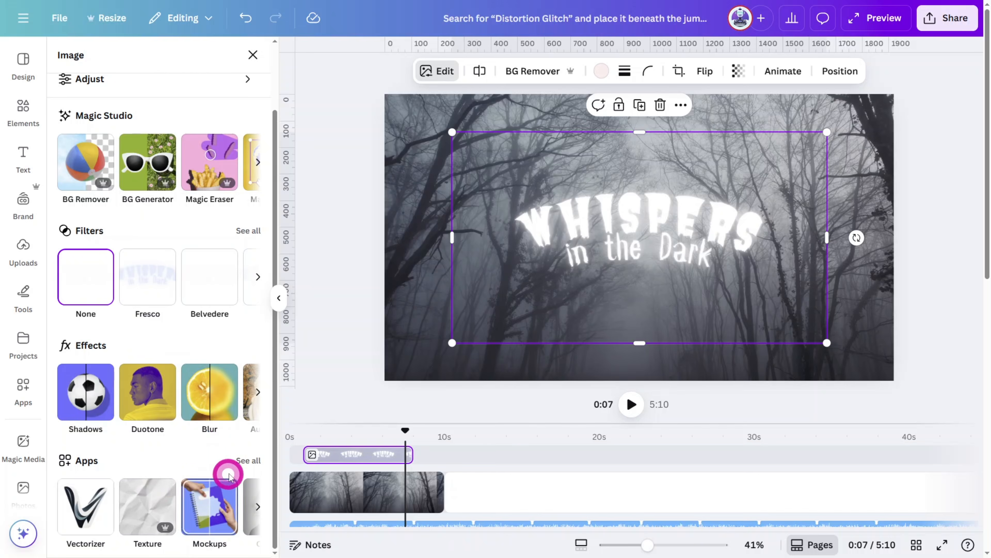
left_click(247, 460)
left_click(169, 124)
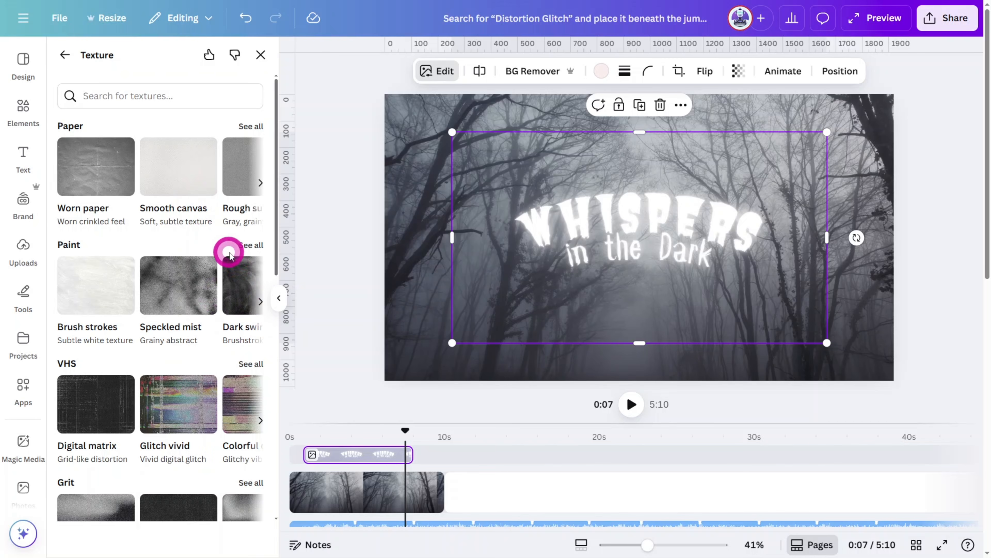
Try the Color gradient texture on the title image with the Overlay blend mode.
scroll(237, 296, "down", 4)
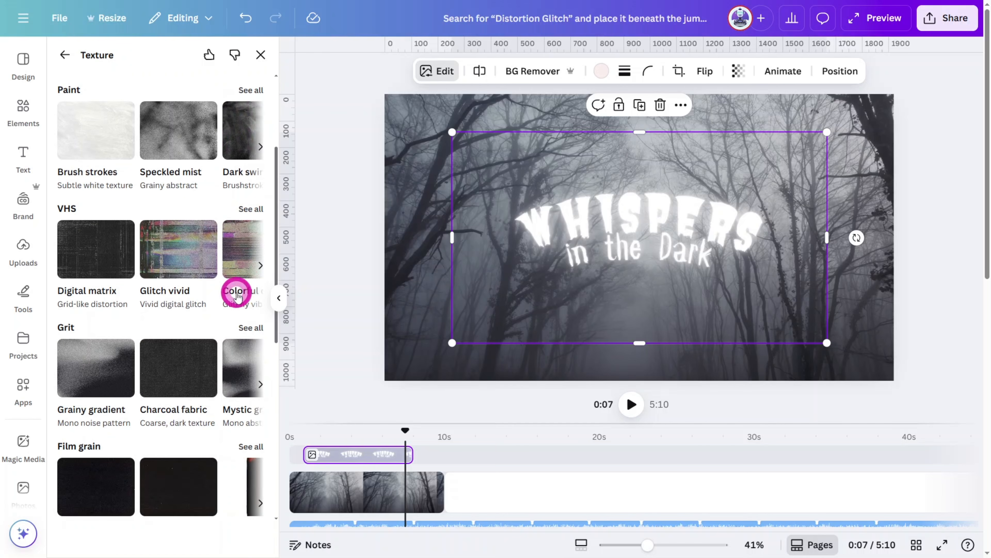
scroll(245, 323, "down", 6)
left_click(246, 323)
scroll(237, 321, "up", 5)
left_click(230, 285)
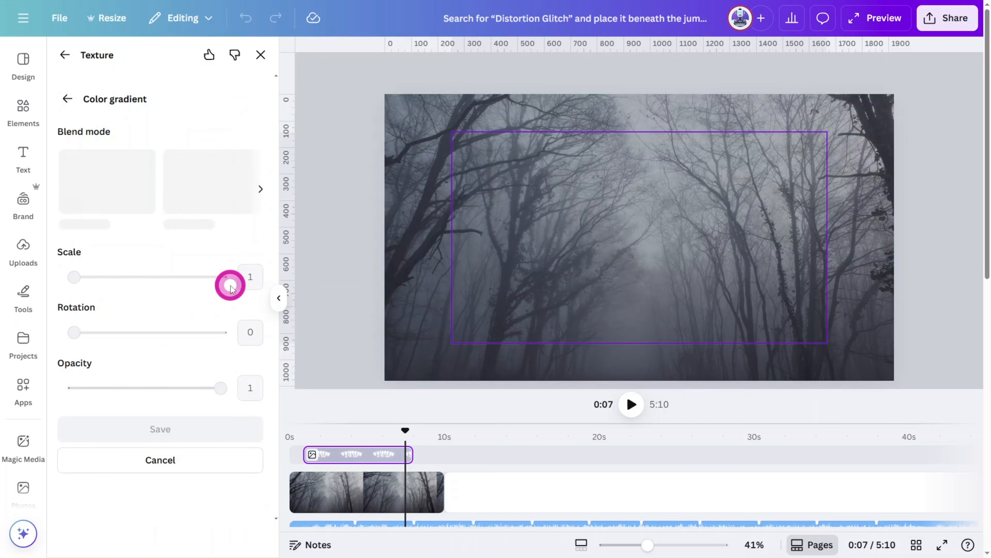
left_click(203, 183)
left_click(260, 191)
left_click(225, 187)
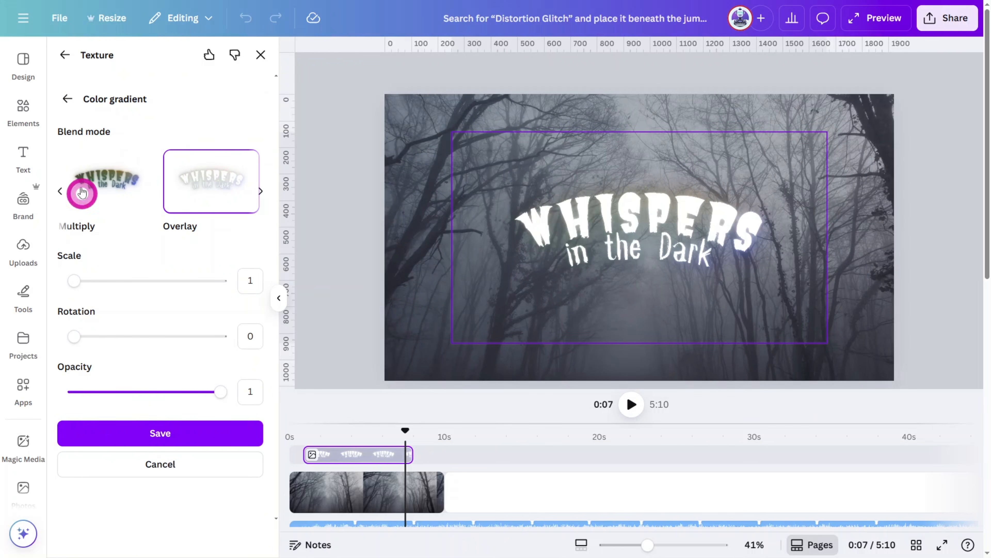
left_click(67, 99)
Apply the Prismatic glow texture to the title image.
scroll(130, 379, "down", 12)
left_click(110, 297)
scroll(307, 272, "up", 5)
left_click(260, 192)
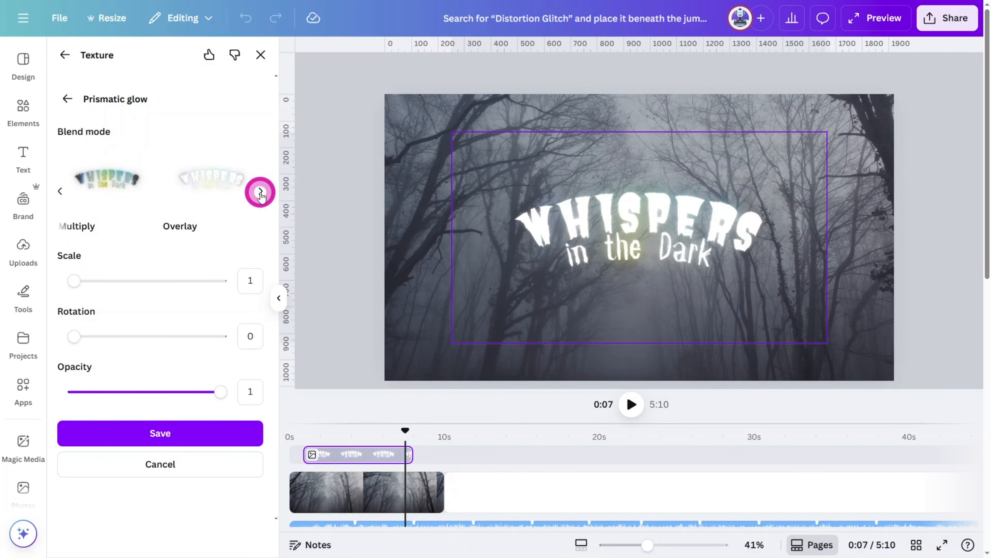
left_click(67, 98)
left_click(70, 98)
Apply the Worn paper texture to the title image and choose its blend mode.
left_click(93, 166)
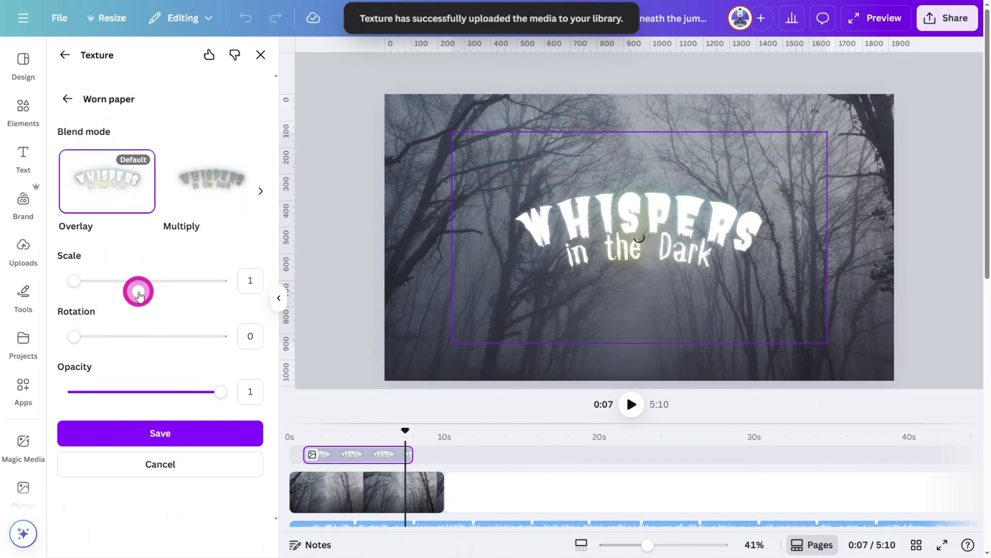
left_click(260, 191)
Apply the Old TV animation to the title image on both enter and exit.
left_click(675, 215)
left_click(781, 71)
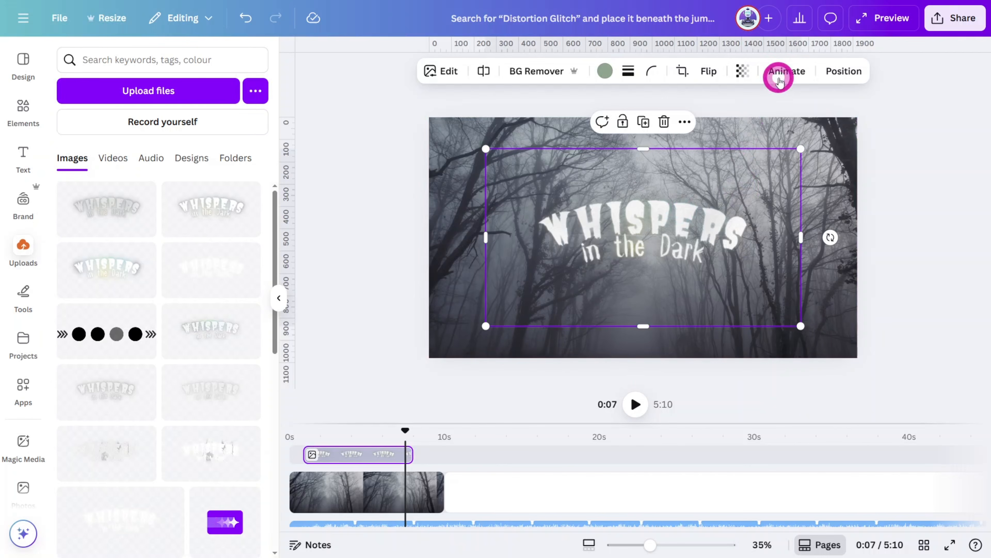
left_click(223, 301)
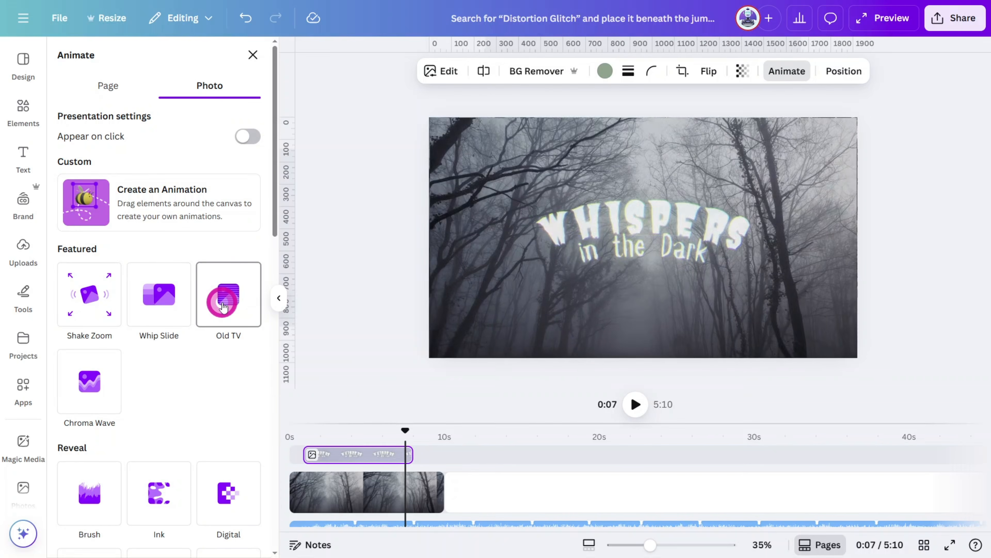
left_click(224, 305)
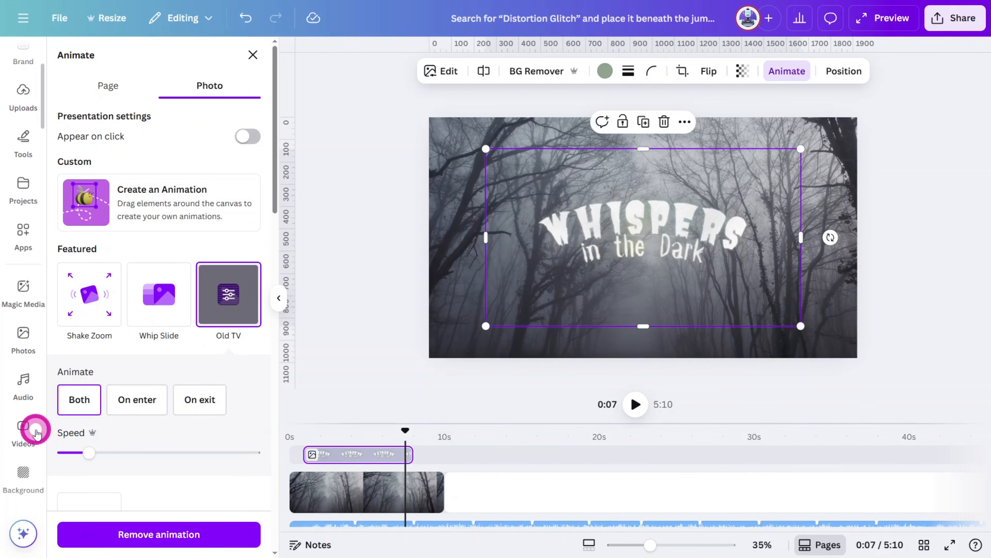
Search the stock videos for "KIDS HORROR FOREST".
left_click(36, 431)
left_click(151, 63)
type("Kl")
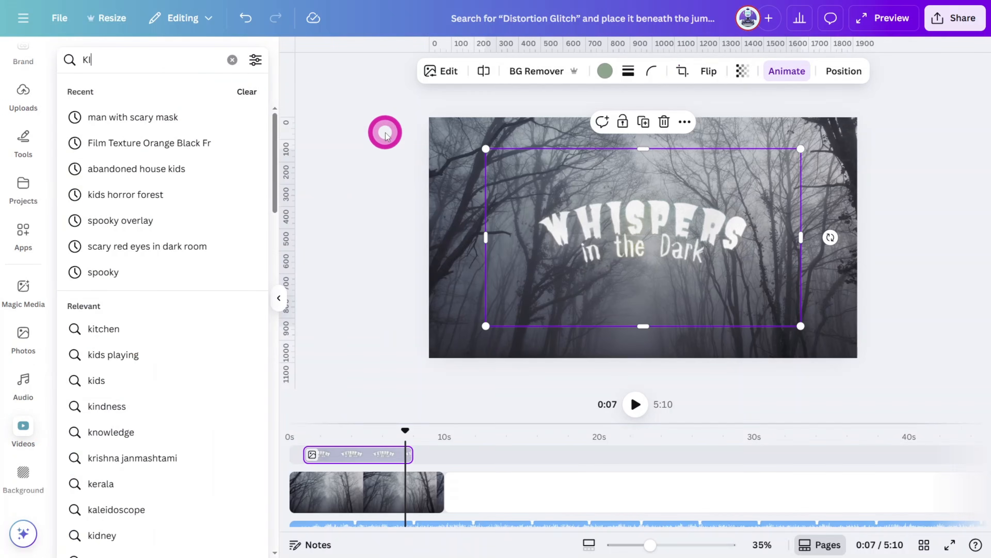
type("DS HORROR FOREST")
key("Return")
Place the 9.0 s dark forest clip on an overlay track from about 3.7 s and trim its end to the foggy forest clip's end.
left_click_drag(104, 161, 404, 385)
left_click_drag(387, 317, 347, 308)
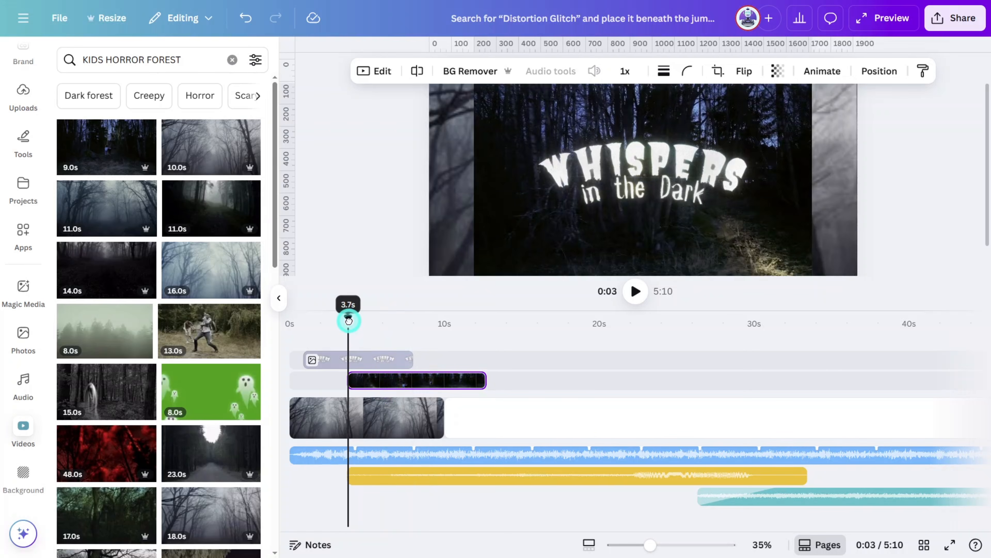
left_click_drag(484, 381, 442, 383)
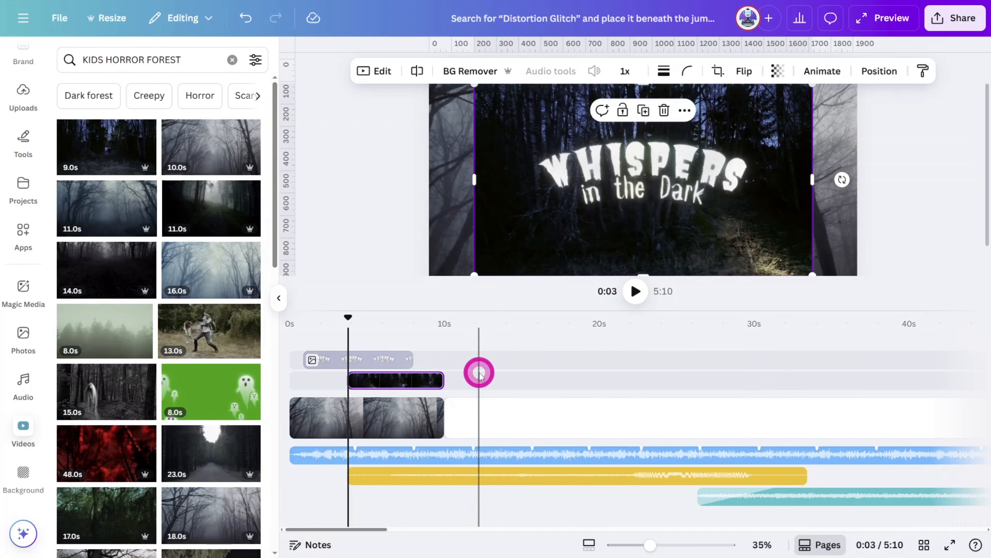
Append the 11.0 s silhouettes clip from an "ABANDONED HOUSE SCARY" video search after the foggy forest clip and trim it to 6.1 s.
left_click(148, 59)
type("ABANDONED HOUSE S")
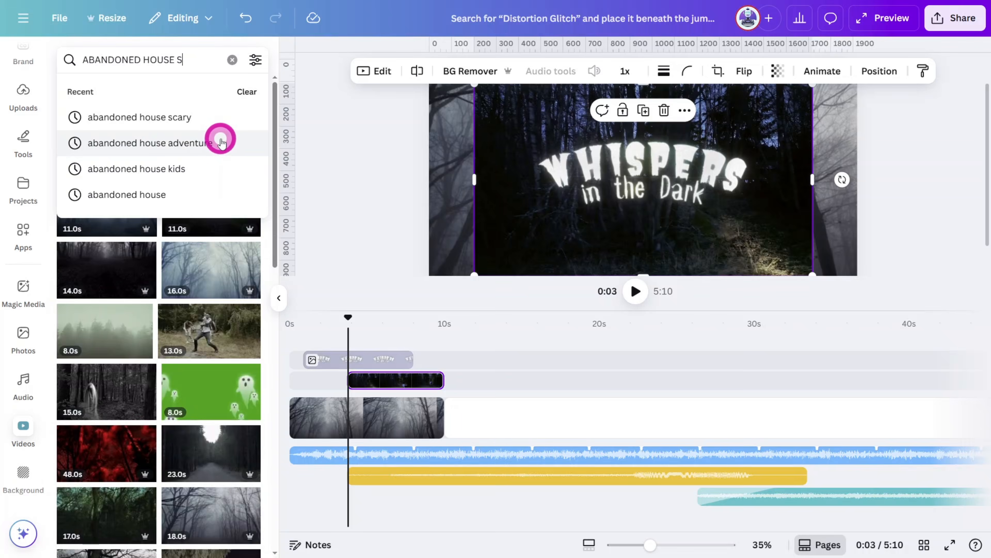
type("CARY")
key("Return")
mouse_move(107, 321)
left_mouse_down()
mouse_move(175, 317)
mouse_move(412, 389)
mouse_move(452, 413)
left_mouse_up()
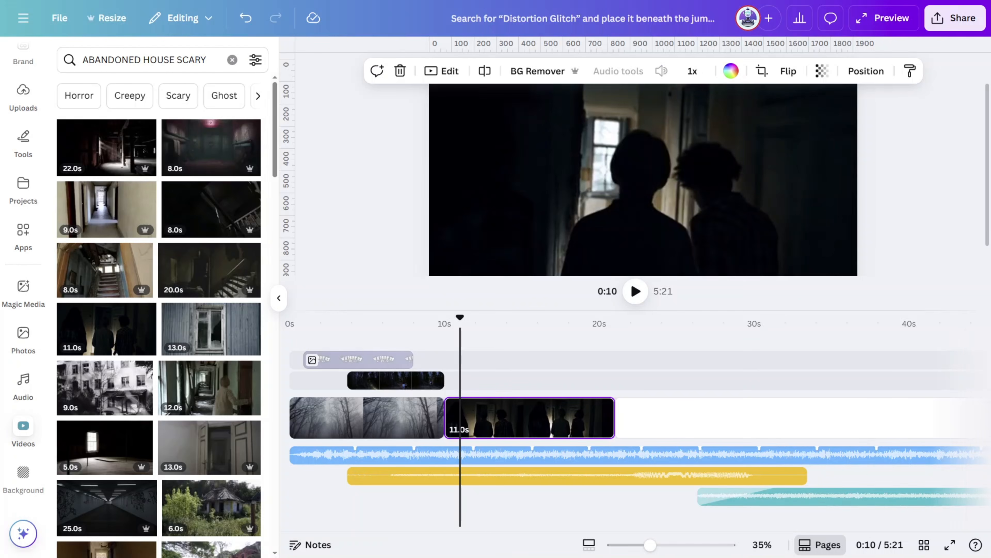
left_click_drag(613, 418, 535, 417)
Split the silhouettes clip twice near the 13-second mark, isolating a 0.4 s segment for the jump scare.
scroll(511, 418, "up", 5)
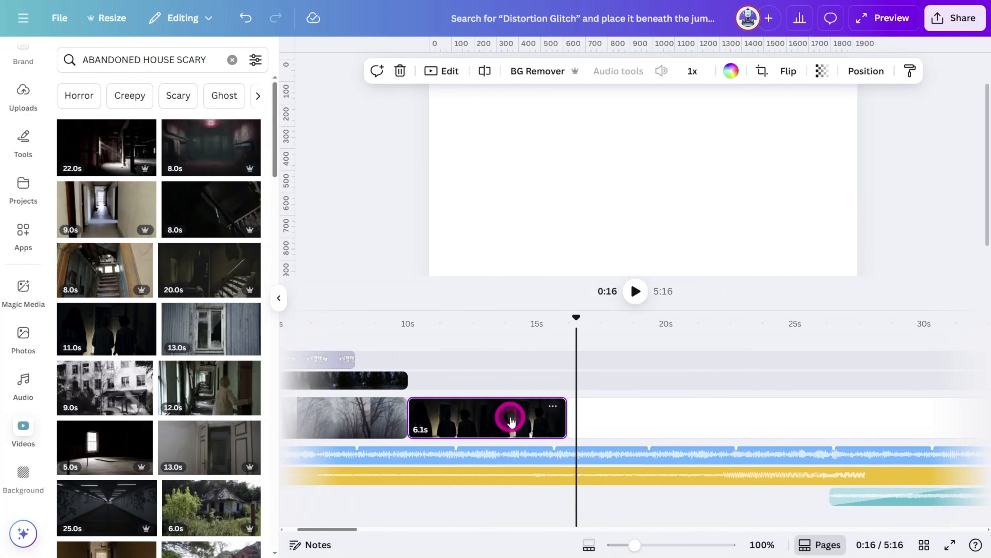
left_click(460, 329)
left_click_drag(450, 329, 491, 322)
key("s")
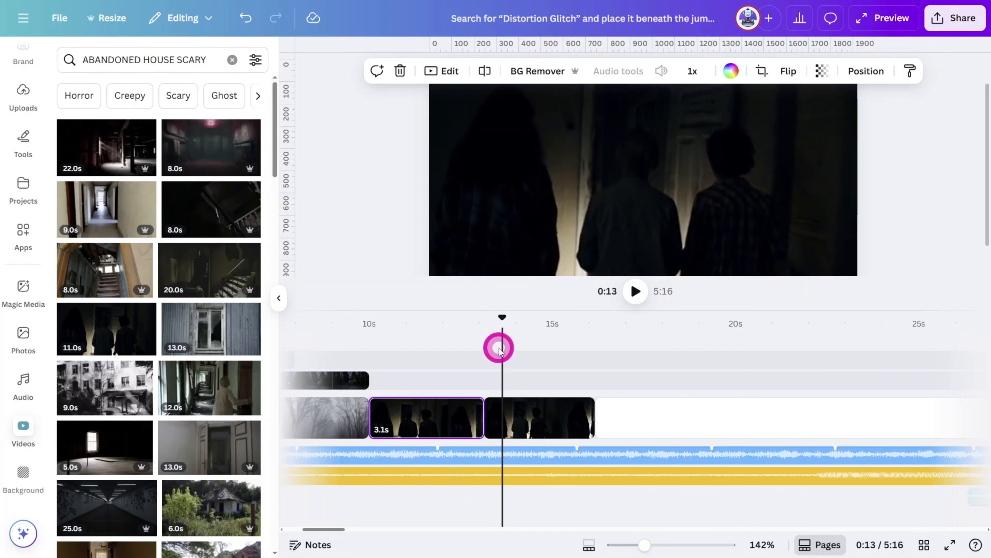
left_click(502, 411)
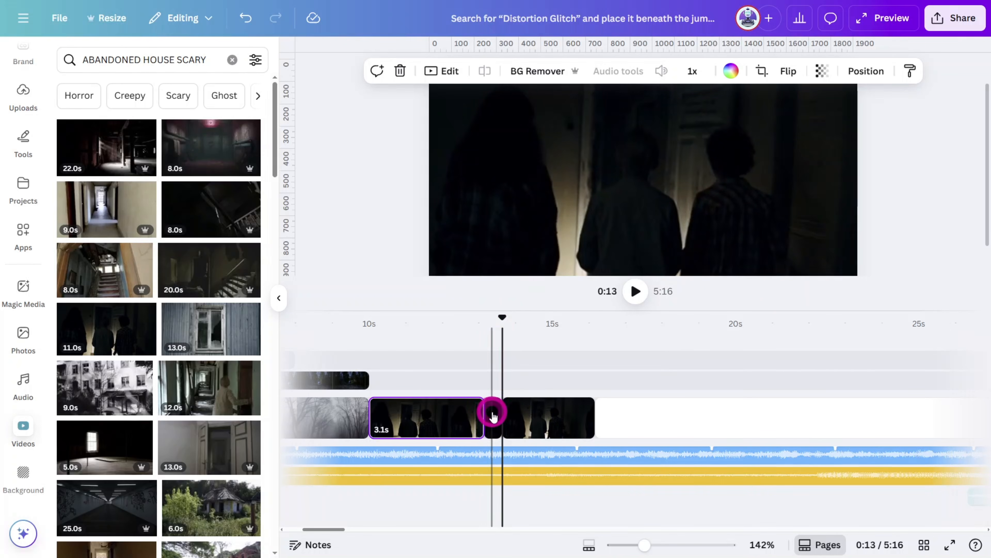
left_click(492, 413)
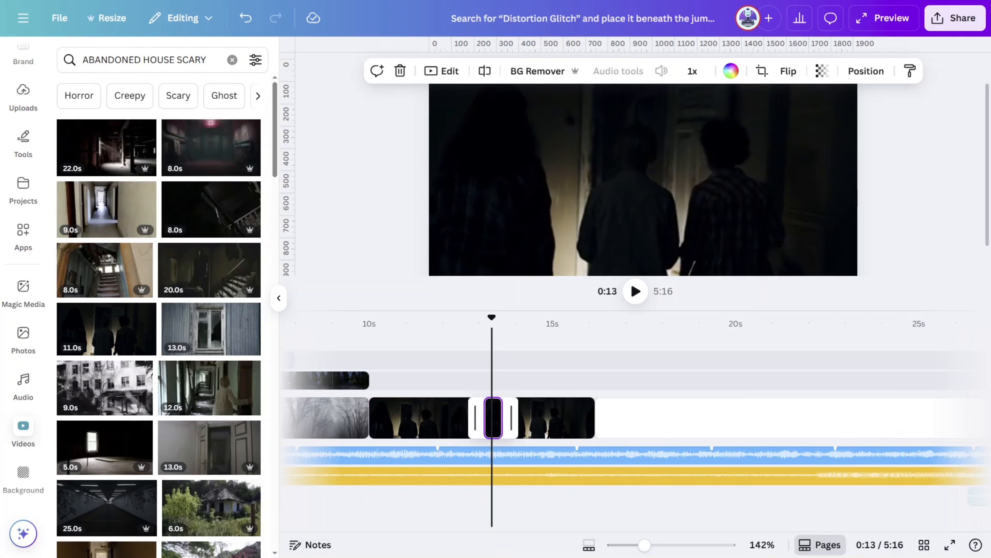
Enlarge and reposition the footage inside the crop of the 0.4 s segment for a sudden close-up.
scroll(517, 409, "up", 5)
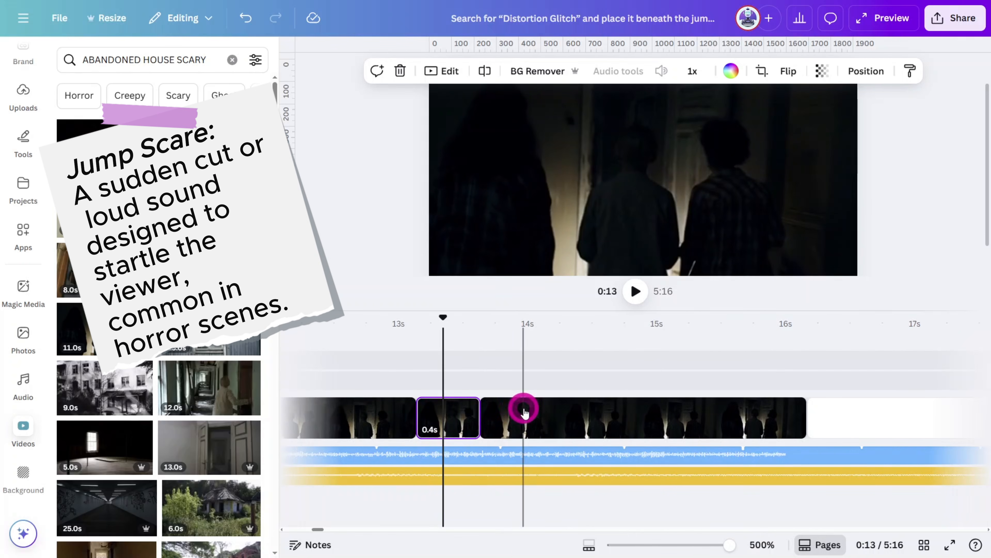
double_click(572, 186)
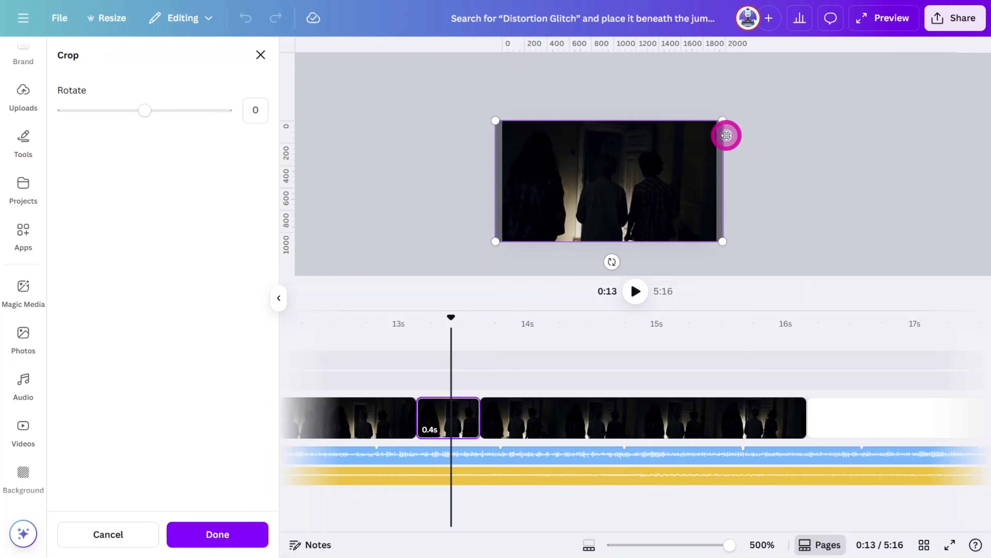
left_click_drag(724, 132, 824, 70)
left_click_drag(803, 106, 757, 134)
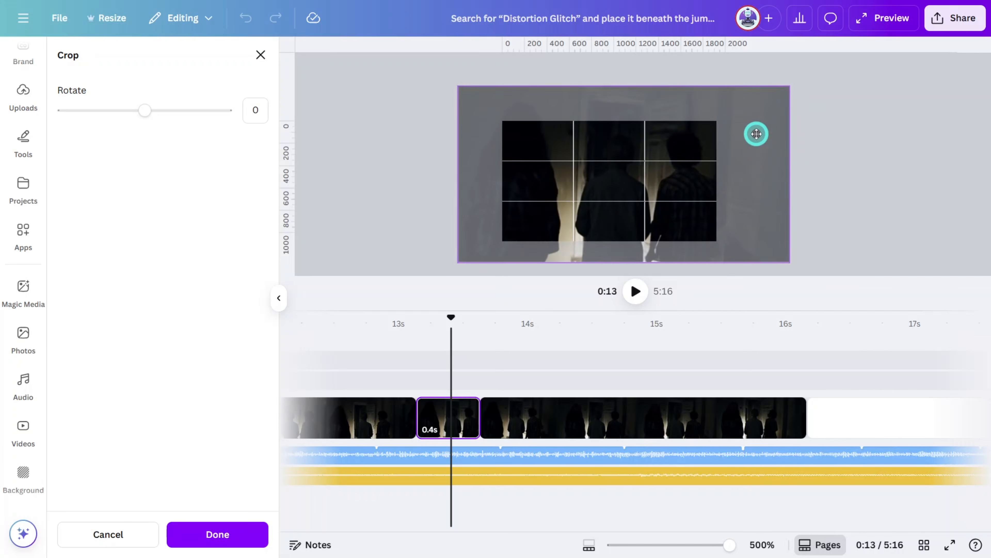
left_click(832, 188)
Apply the X-Pro + filter from the Colour Pop group to the 0.4 s segment.
left_click(442, 77)
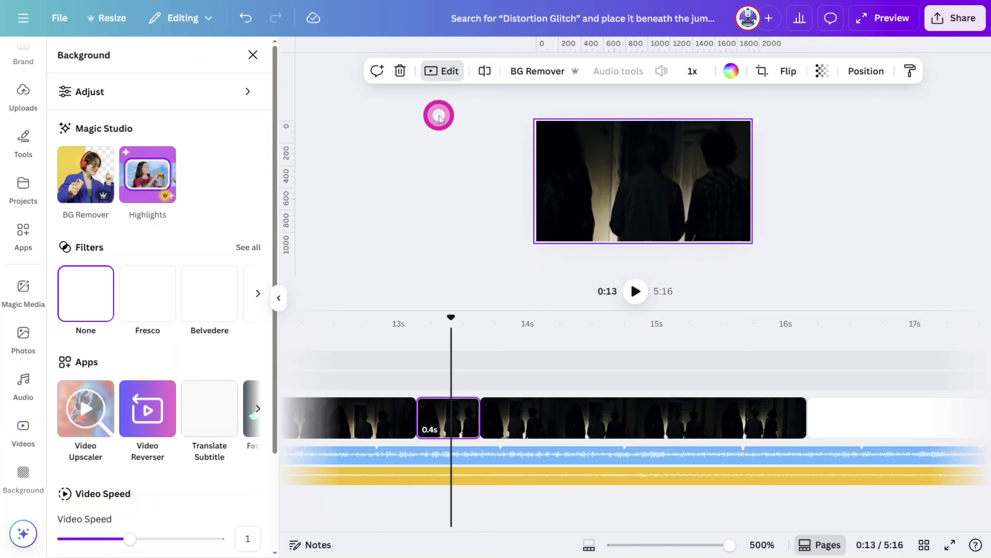
left_click(245, 247)
left_click(221, 256)
scroll(162, 380, "down", 4)
scroll(160, 377, "down", 8)
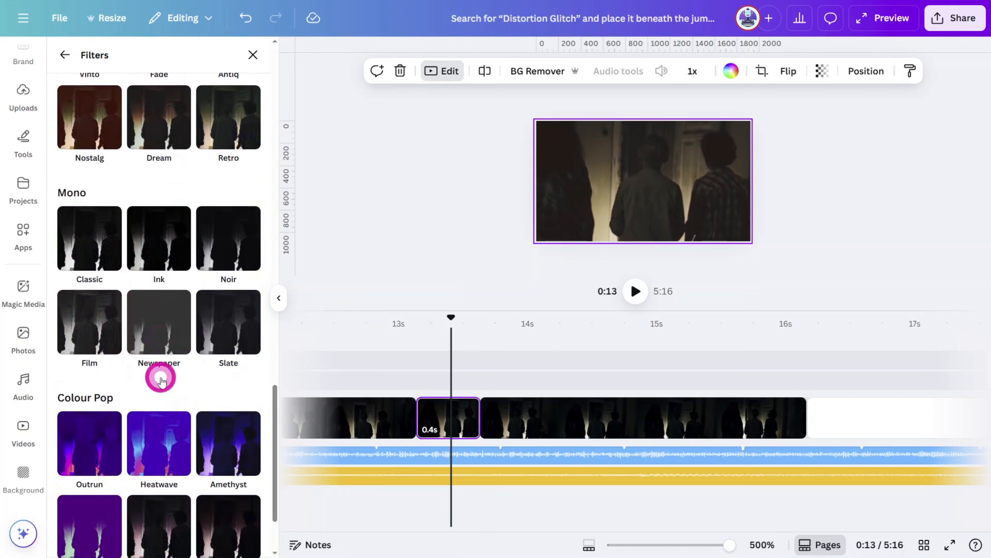
left_click(148, 501)
left_click(152, 496)
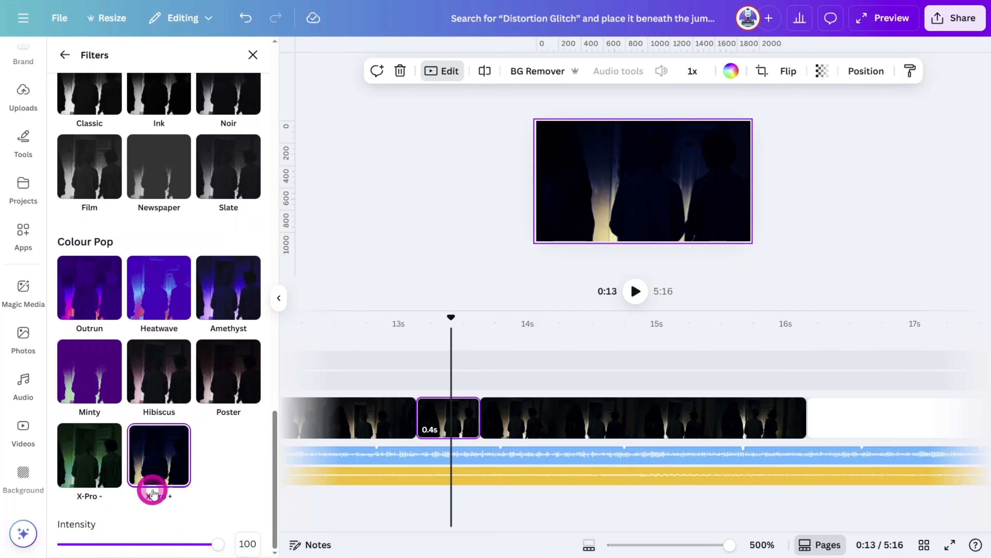
left_click(253, 55)
Search the elements for "BLOOD SPLATTER" and add the first dripping splatter graphic to the jump-scare frame.
left_click(31, 108)
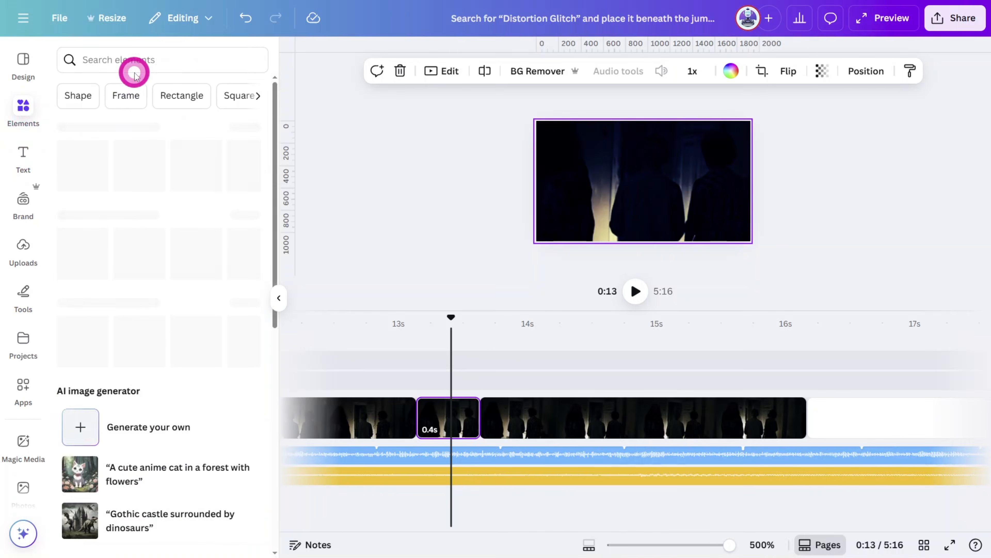
left_click(137, 66)
type("BLOOD SPLATTER")
key("Return")
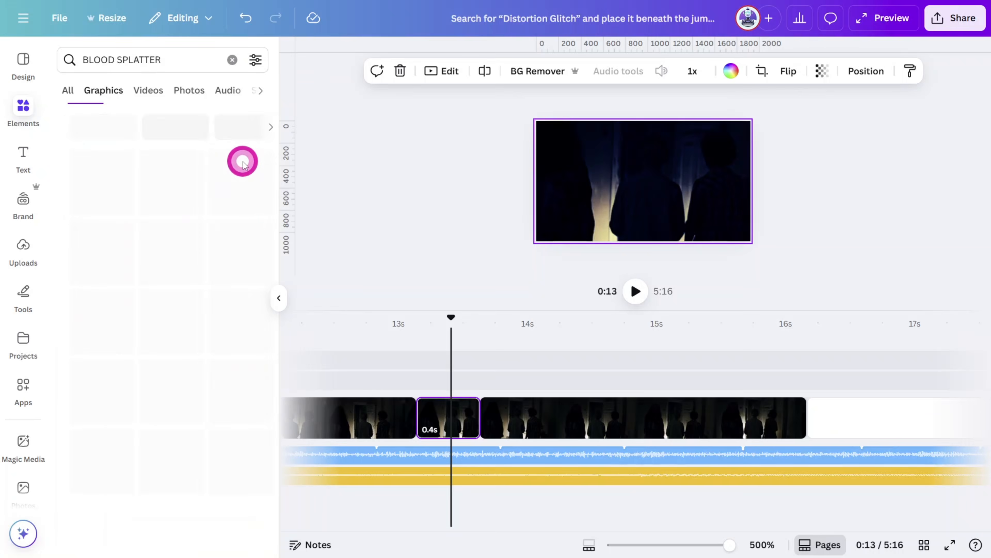
left_click(85, 189)
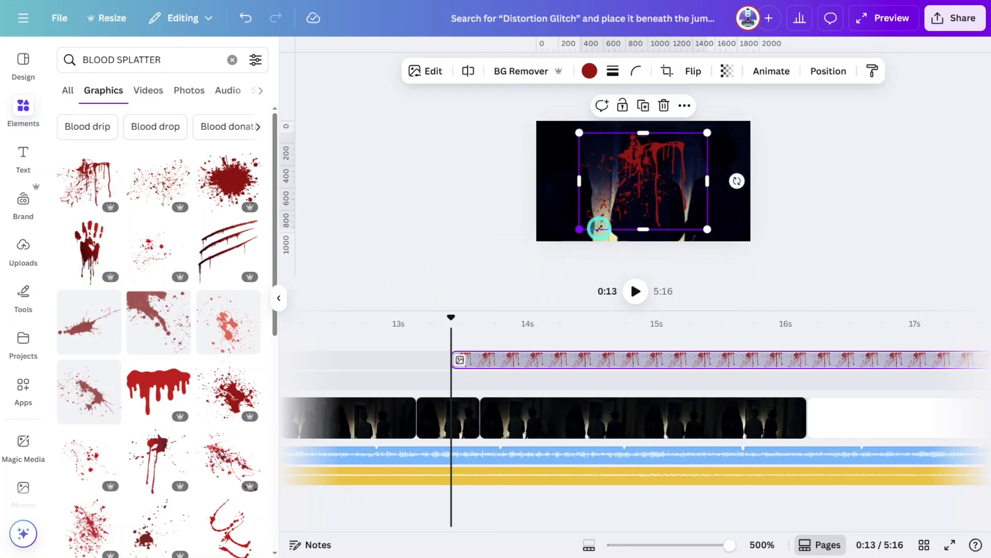
Shrink the blood splatter into the frame's upper-right corner and recolour it a darker red.
left_click_drag(579, 230, 605, 211)
left_click_drag(650, 195, 677, 191)
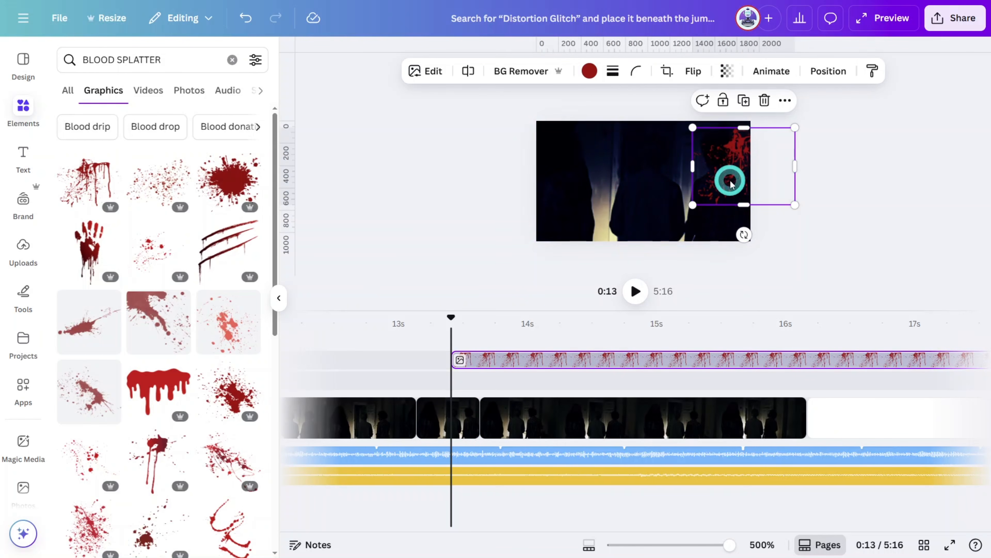
left_click(582, 69)
left_click(77, 156)
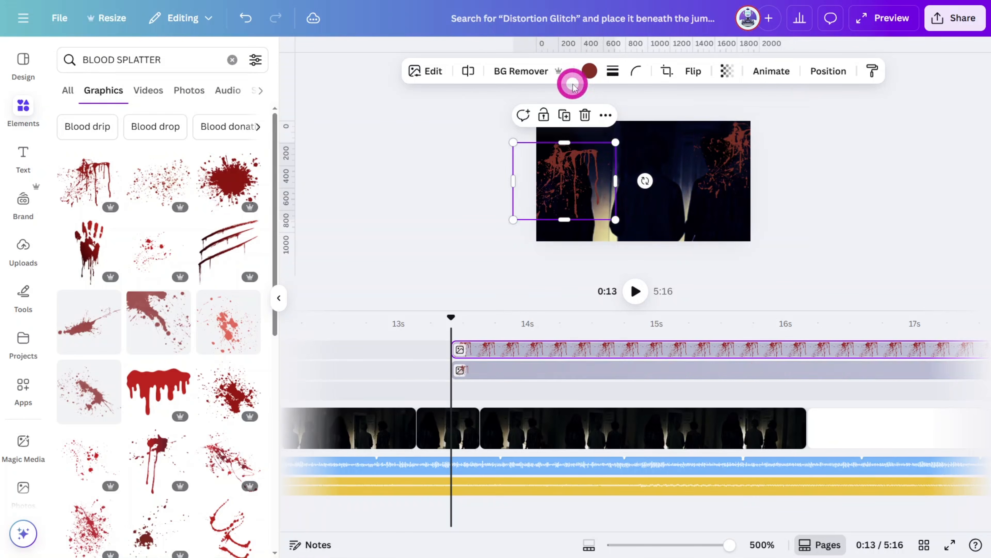
Flip the second copy of the blood splatter and move it to the frame's lower-left corner.
left_click(693, 71)
left_click(693, 104)
left_click_drag(572, 181, 545, 208)
Align both blood splatters with the 0.4 s segment on the timeline and cut off everything beyond its end.
left_click_drag(562, 347, 498, 362)
left_click_drag(498, 320, 480, 323)
key("s")
left_click(482, 345)
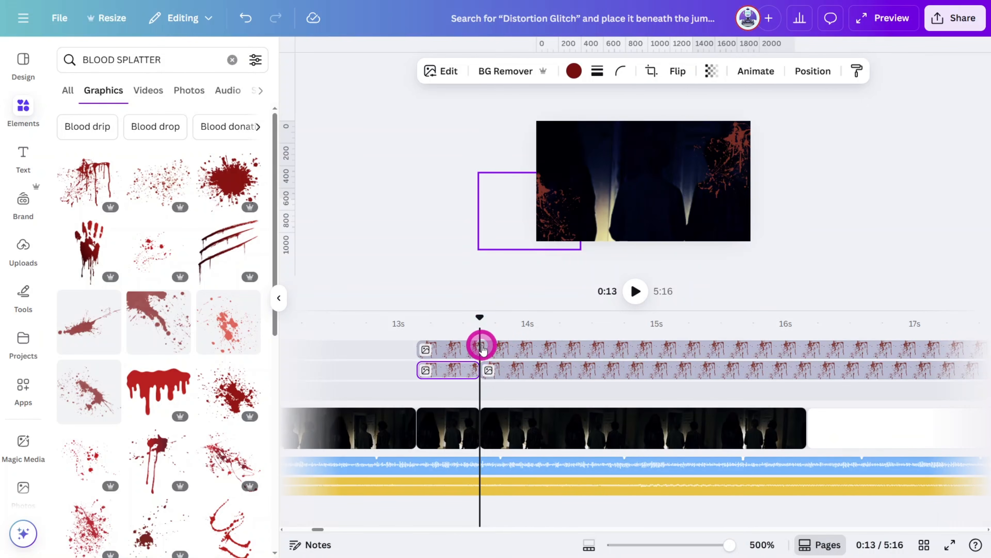
left_click(516, 365)
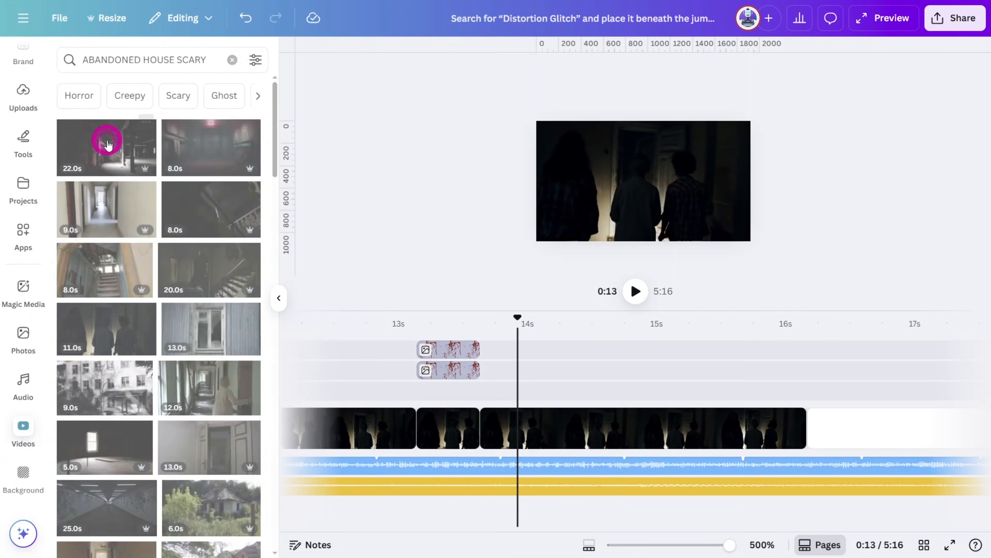
Search the stock videos for "GRUNGY STAIRWELL" and append the 12.0 s wooden staircase clip after the silhouettes footage.
left_click(123, 65)
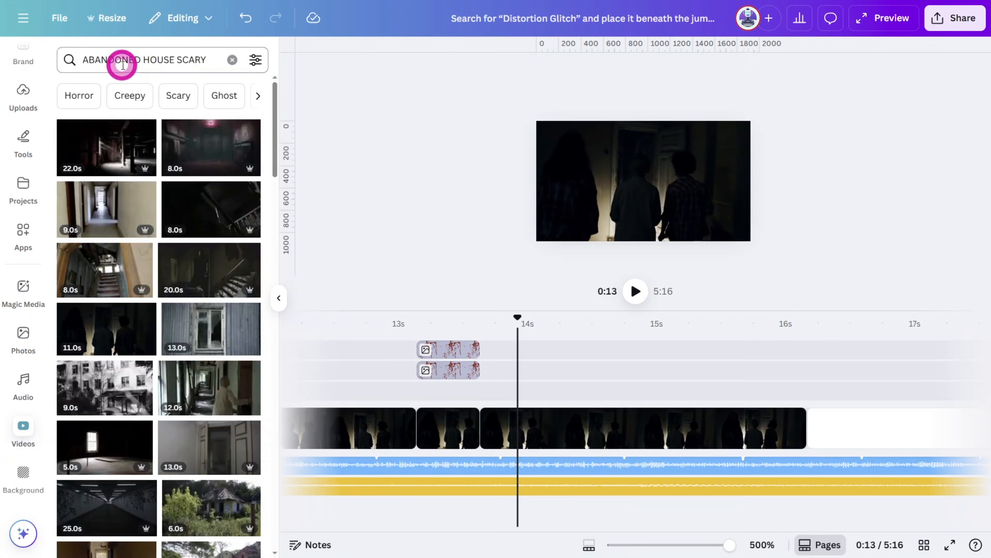
left_click(214, 65)
left_click(229, 61)
type("GRUNGY STAIRWELL")
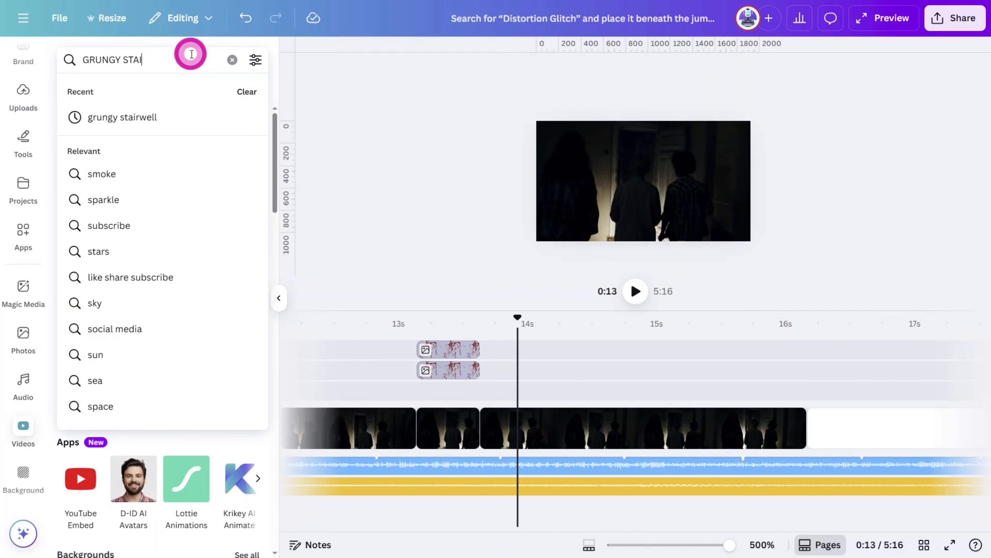
key("Return")
left_click_drag(106, 148, 808, 420)
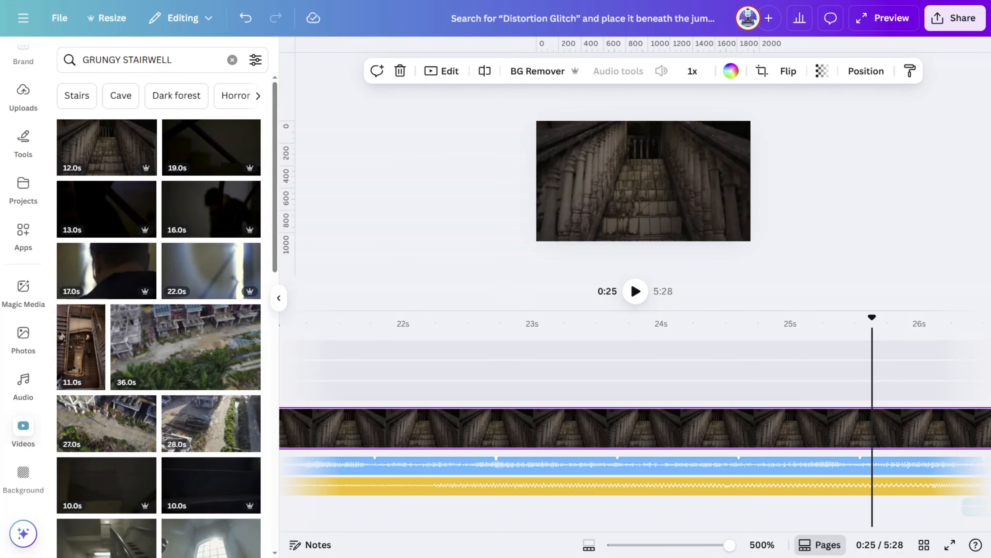
Add glowing "No One Ever Leaves This House" text in the font found with "max" and align it with the staircase clip's start.
left_click(729, 228)
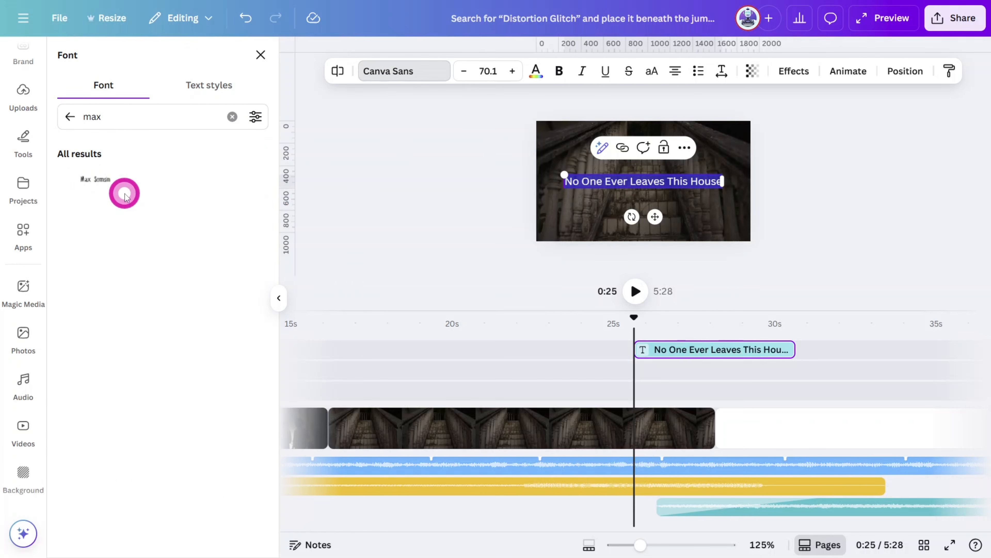
left_click(88, 180)
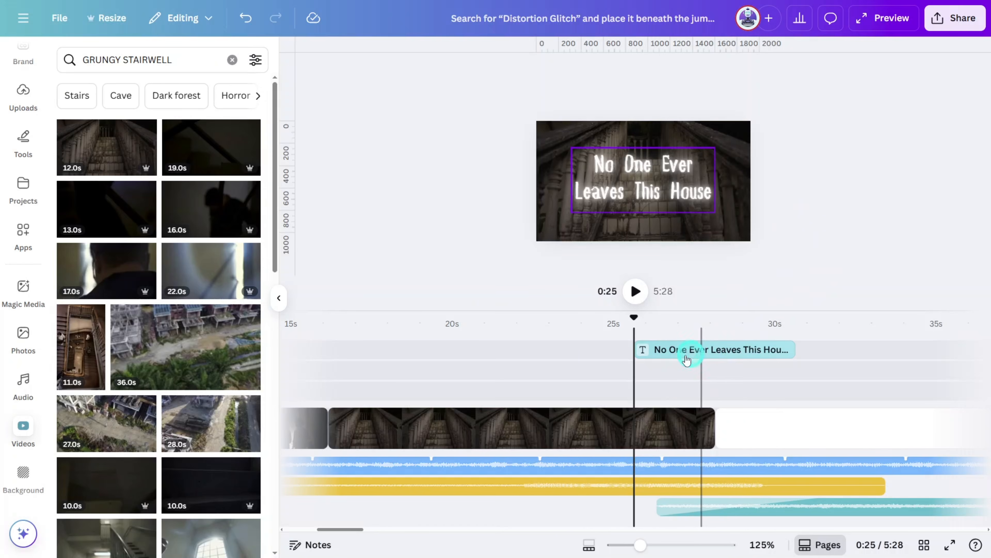
left_click_drag(686, 359, 387, 350)
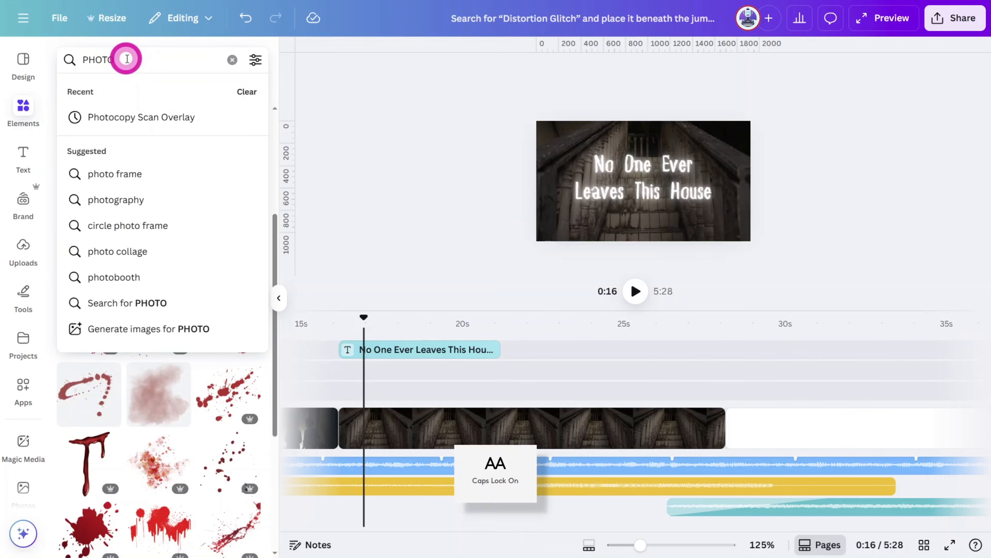
Add the dark smudged graphic from a "PHOTOCOPY SCAN OVERLAY" search and enlarge it to cover the whole frame.
type("COPY SCAN OVERLA")
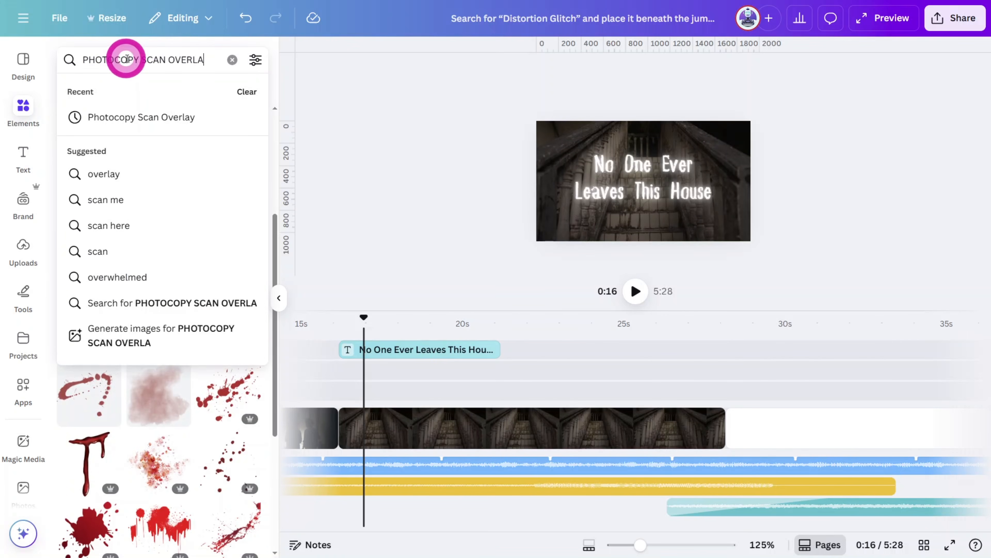
type("Y")
key("Return")
left_click(95, 258)
left_click_drag(644, 254, 759, 262)
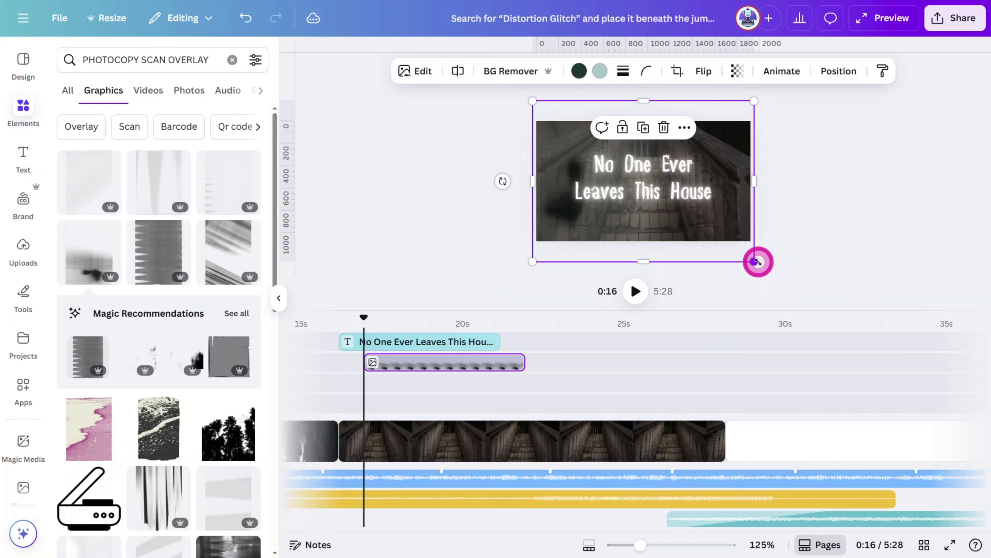
Shorten the scan overlay to about 2 seconds on the timeline and apply a featured animation to it.
left_click_drag(523, 362, 427, 362)
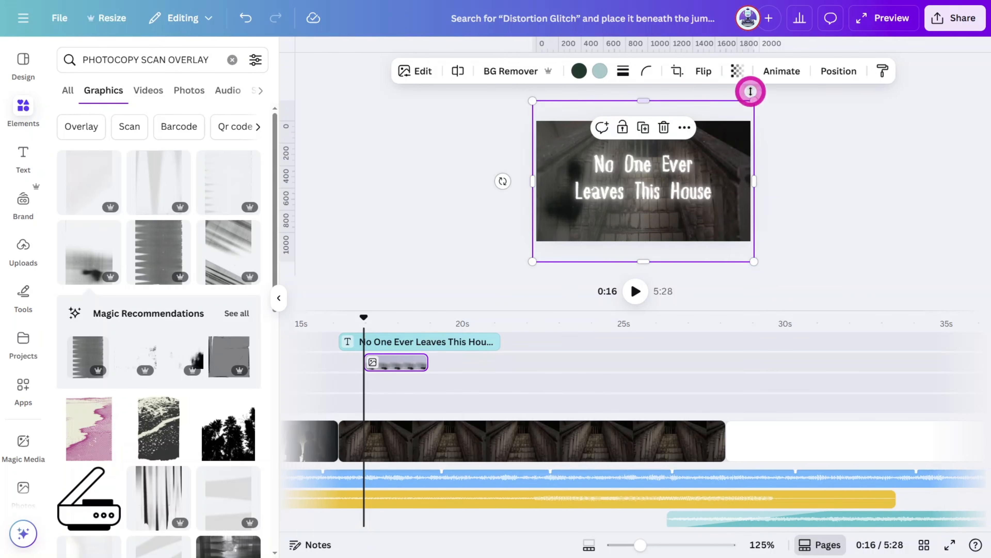
left_click(782, 71)
left_click(101, 312)
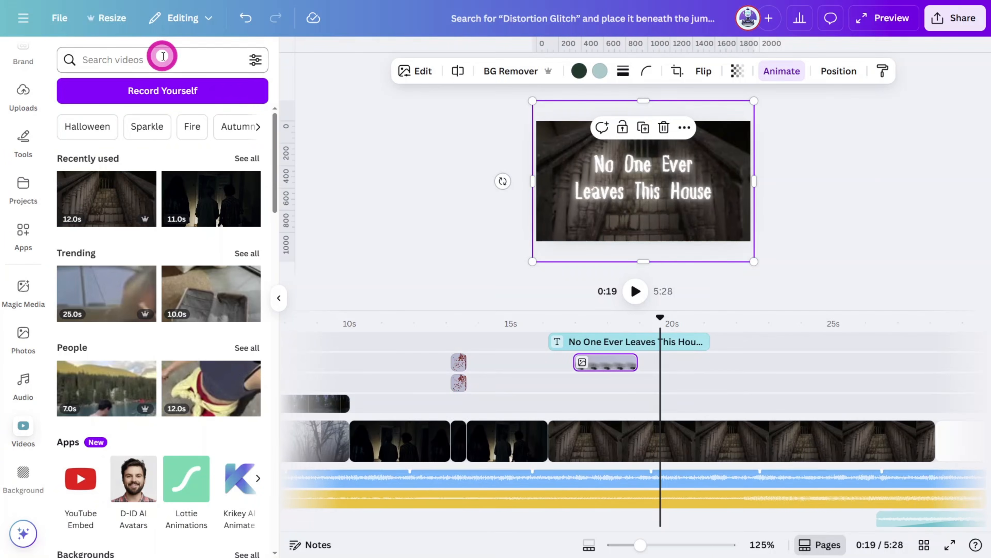
Search the stock videos for "SCARY GRIM REAPER" and append the 12.0 s hooded figure in the forest clip after the staircase clip.
left_click(163, 56)
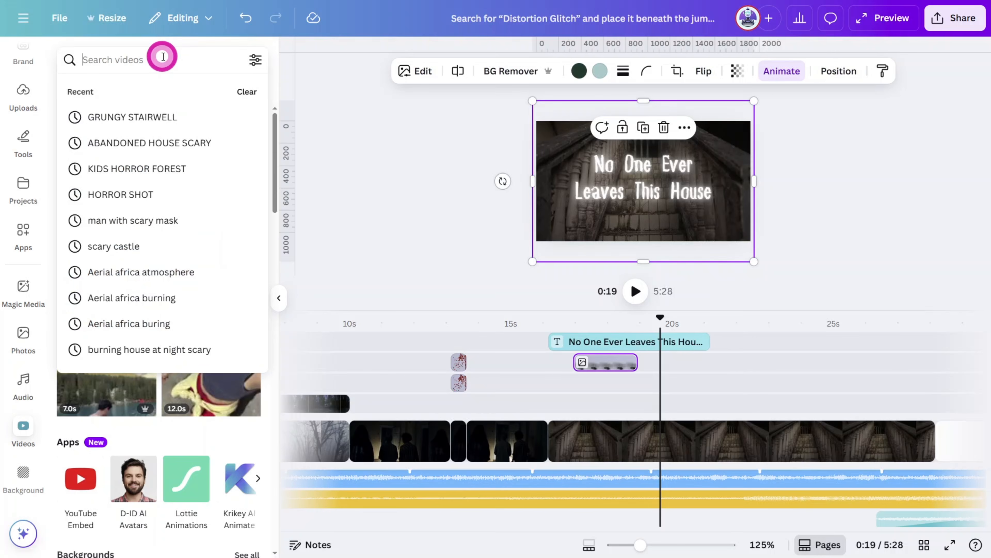
type("SCARY GRIM REAPER")
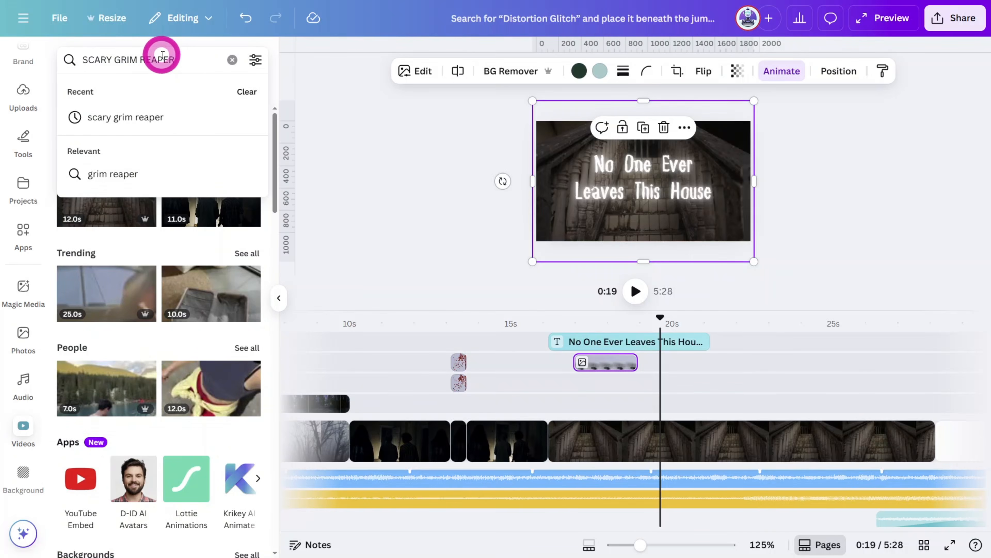
key("Return")
left_click_drag(646, 399, 734, 432)
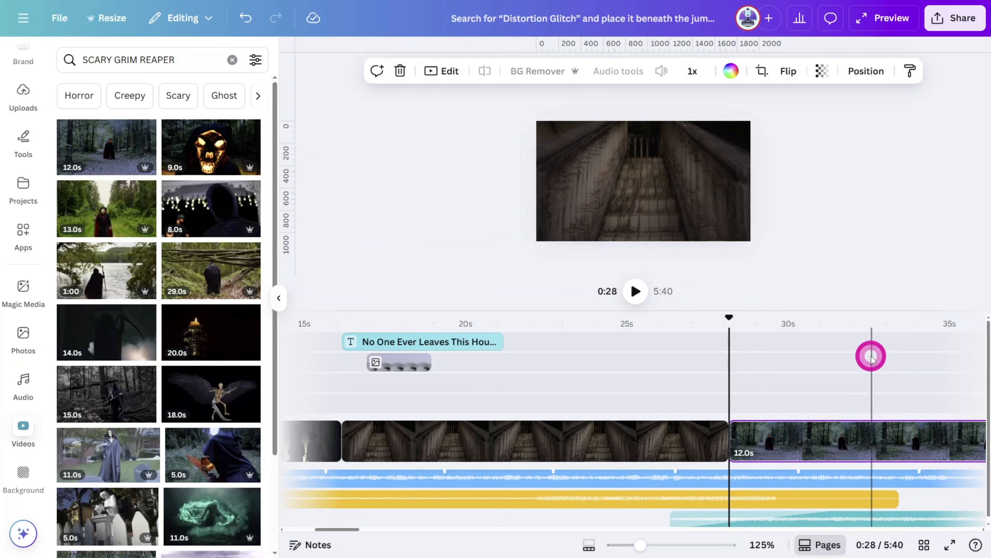
Add the beige frame graphic from a "FILM TEXTURE ORANGE FRAME" search over the reaper clip, covering the whole picture and nearly the clip's full duration.
scroll(37, 106, "up", 3)
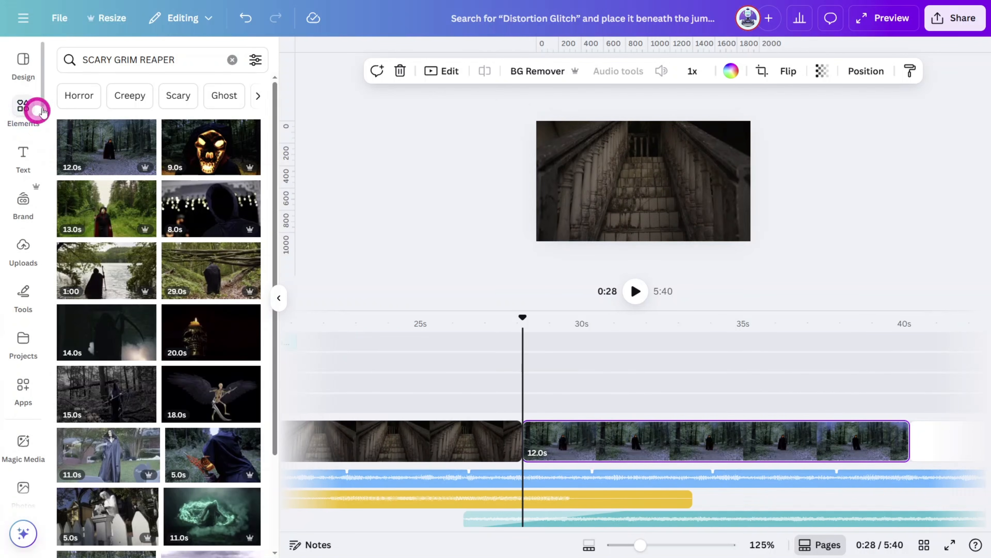
left_click(38, 106)
left_click(119, 60)
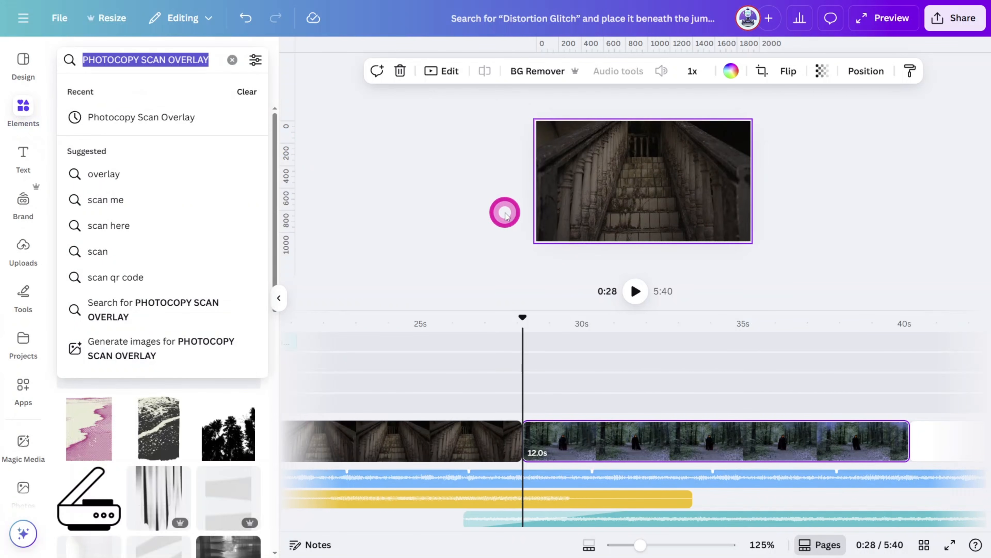
type("FILM TEXTURE ORANGE FRAM")
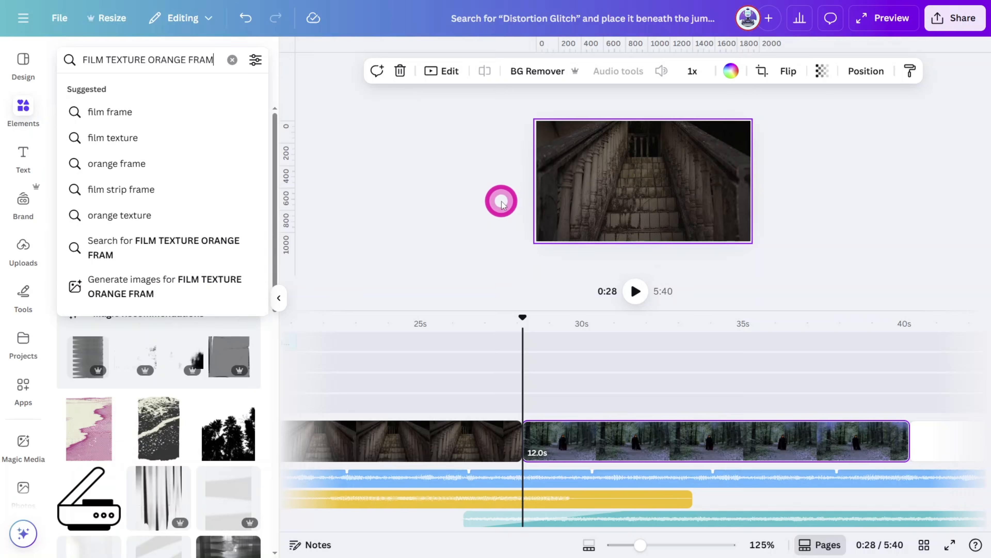
type("E")
key("Return")
left_click_drag(159, 399, 577, 404)
left_click_drag(734, 231, 770, 254)
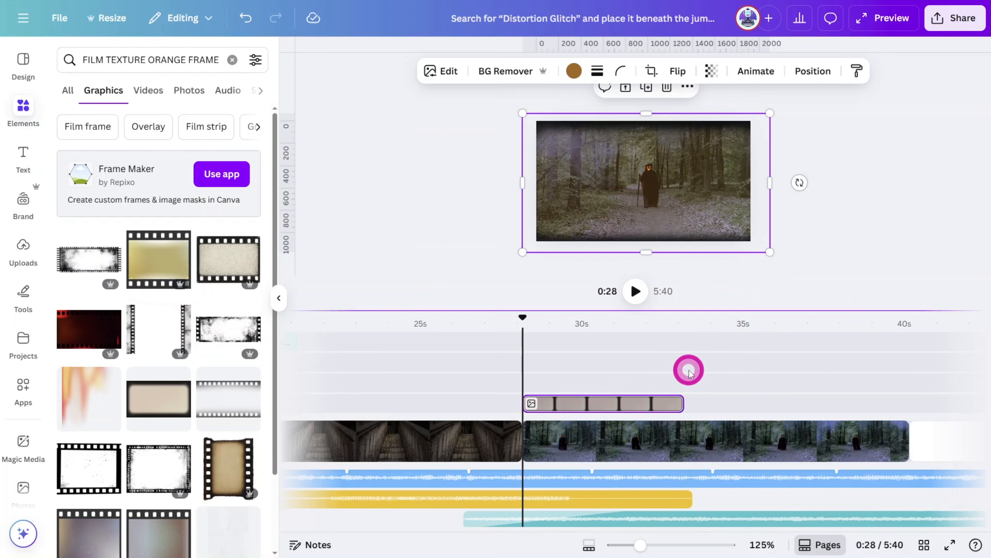
left_click_drag(683, 403, 882, 408)
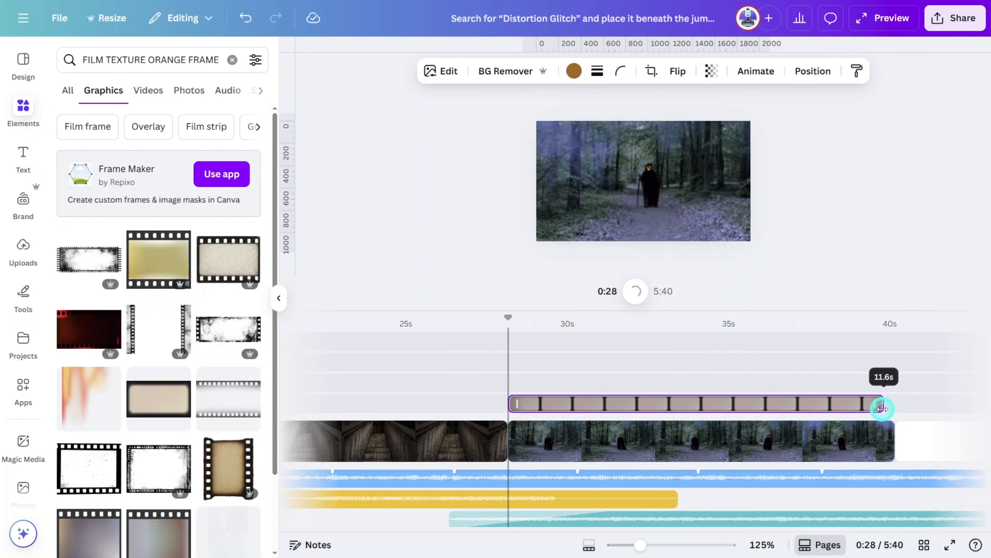
left_click_drag(882, 408, 891, 409)
Place the 10.0 s black static video from a "TV STATIC" search over the staircase-to-reaper cut, shortened to 0.2 s and enlarged to fill the frame.
triple_click(122, 65)
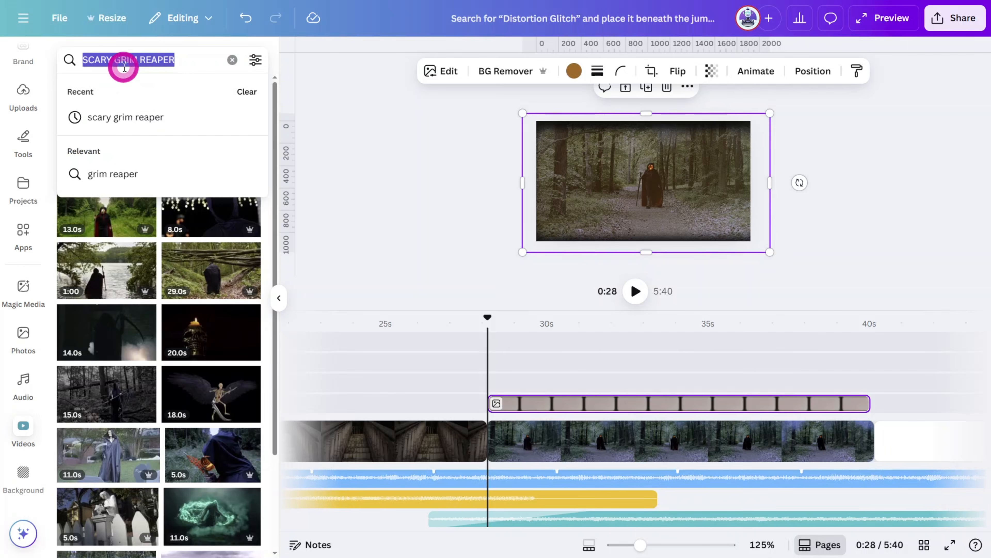
type("TV STATIC")
key("Return")
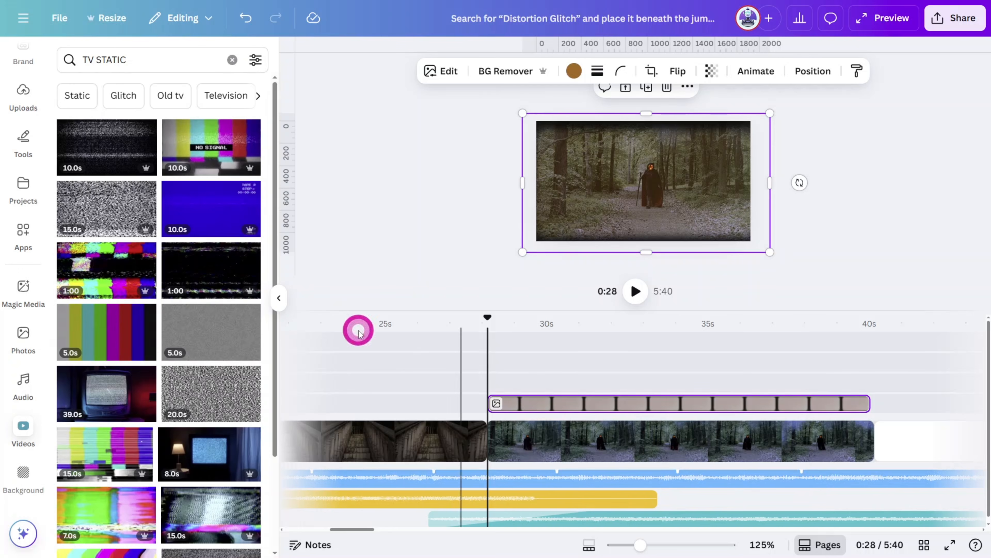
left_click_drag(114, 156, 483, 382)
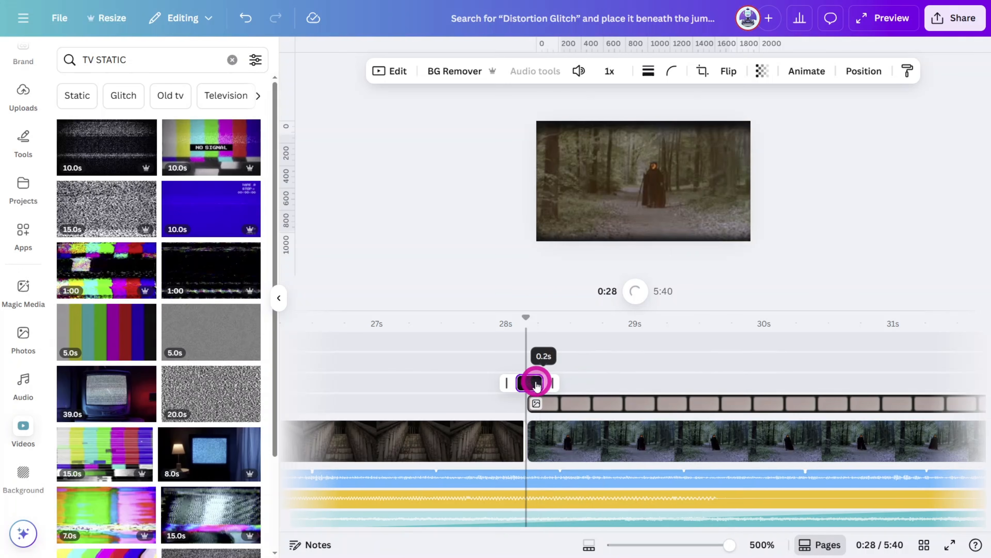
left_click_drag(537, 384, 532, 385)
left_click_drag(729, 230, 756, 238)
left_click_drag(560, 134, 532, 135)
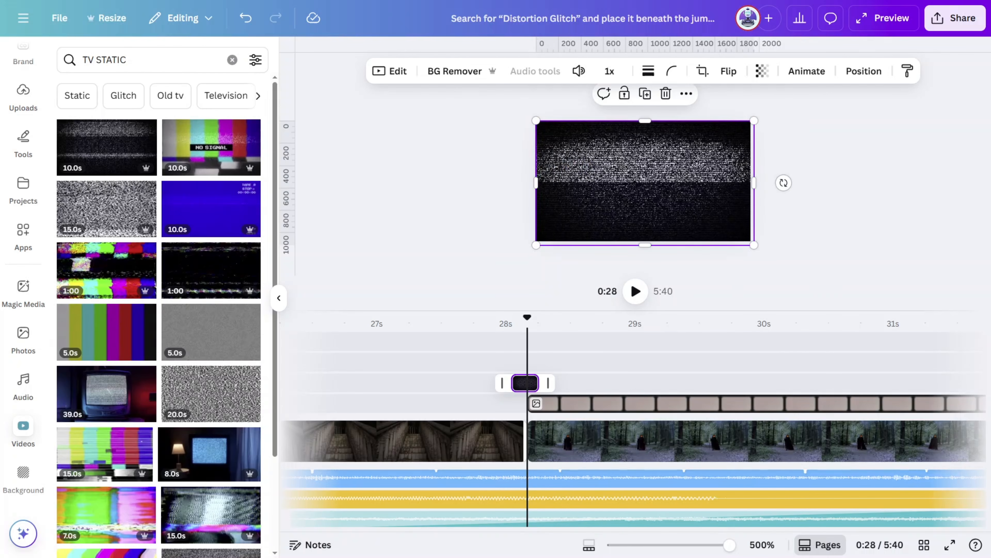
Copy the short static clip and paste it at the end of the reaper clip, at about 0:31.
key("ctrl+c")
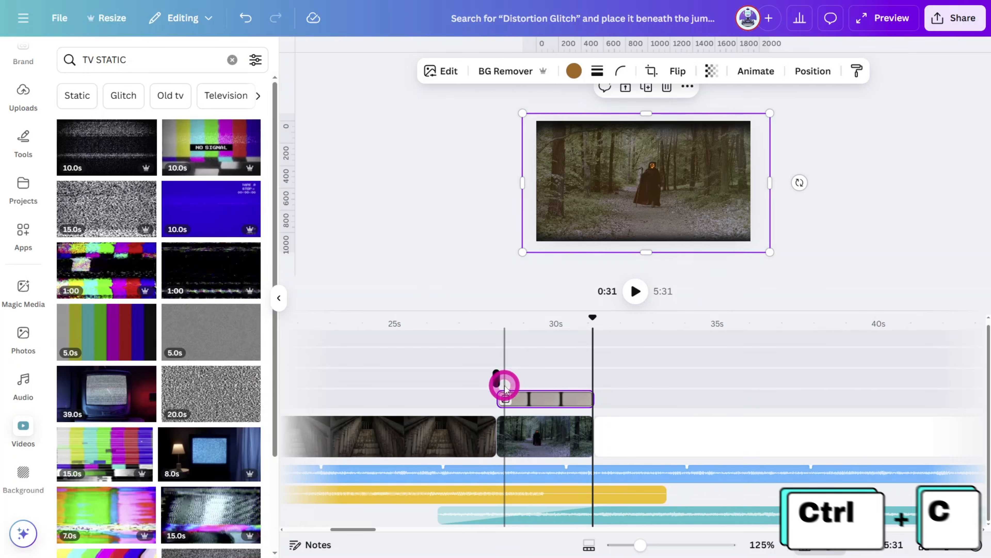
left_click(504, 375)
left_click_drag(498, 321, 589, 333)
key("ctrl+v")
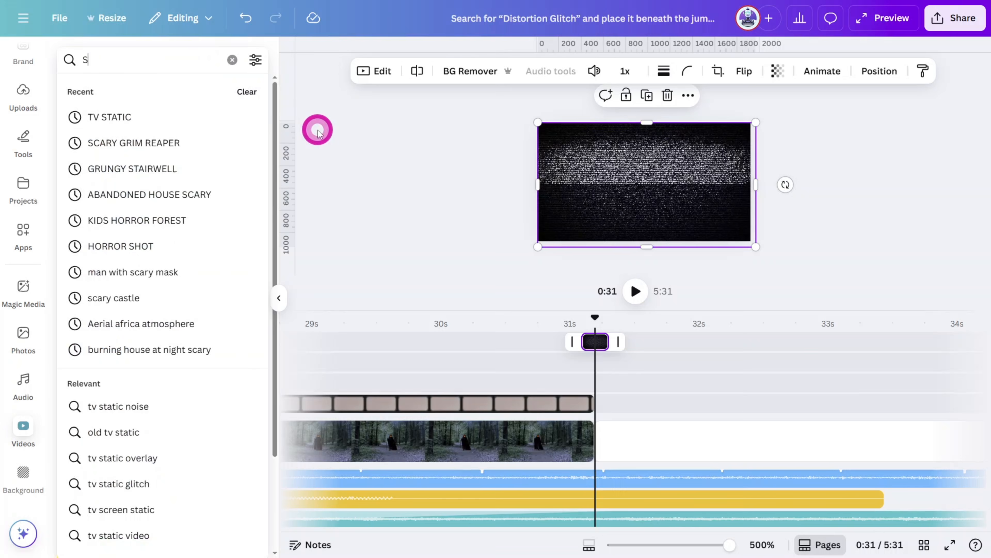
Append the 27.0 s dark corridor clip from a "SCARY GHOST FLOATING" search after the reaper clip and trim its start to leave 19.7 s.
type("CARY")
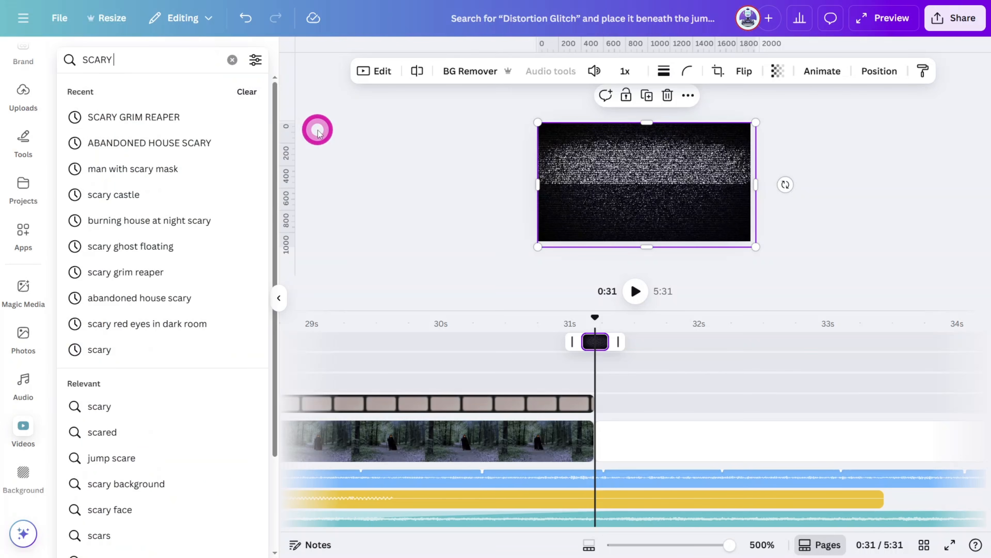
type(" GHOST FLOATING")
key("Return")
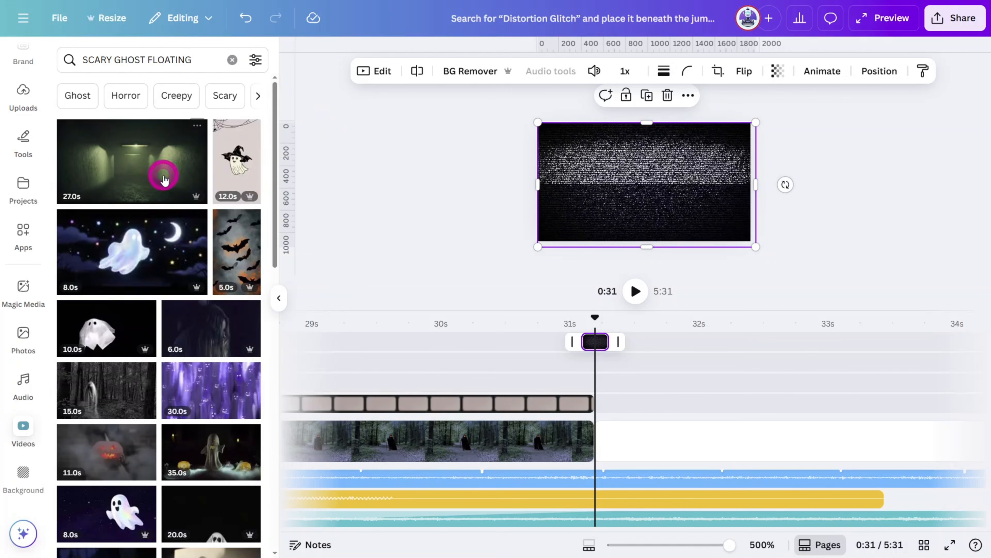
left_click_drag(164, 180, 593, 436)
left_click(698, 454)
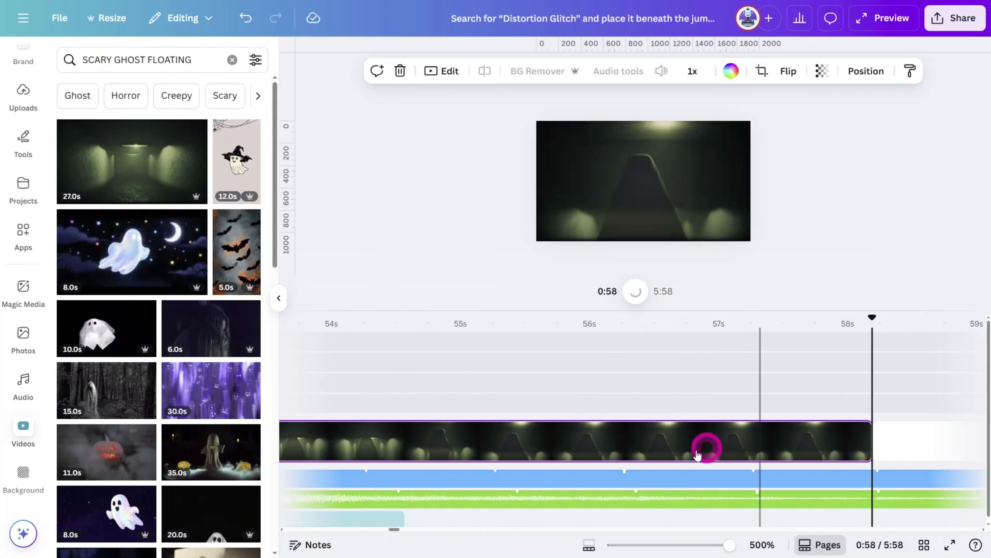
left_click(446, 326)
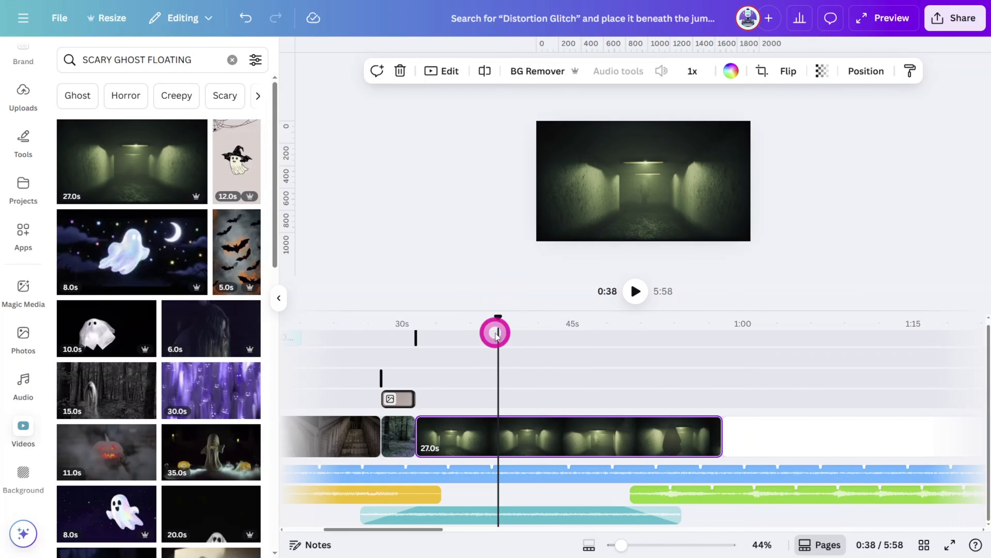
left_click_drag(416, 436, 469, 428)
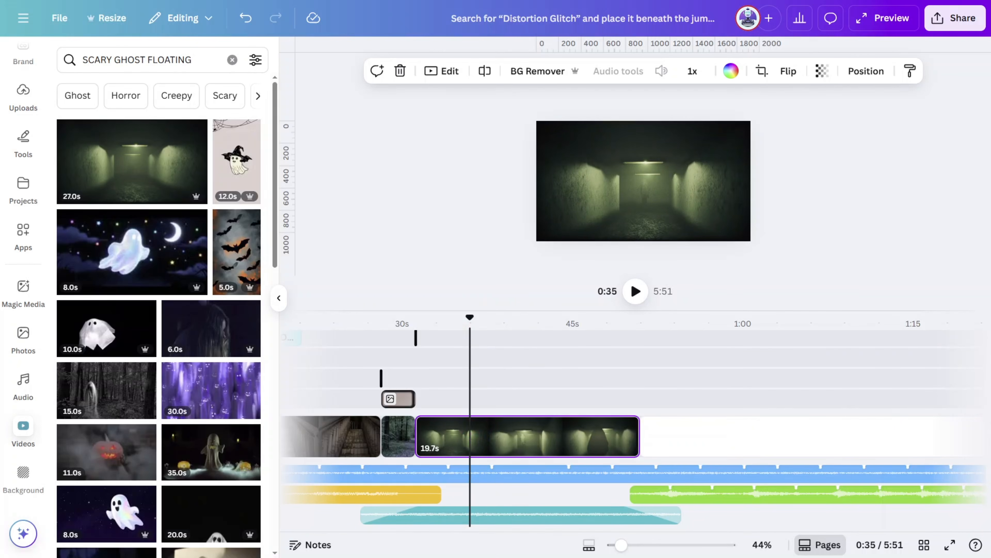
Cut the 10.0 s middle section out of the corridor clip and shorten the remaining last piece to 3.6 s.
left_click_drag(420, 317, 576, 333)
key("s")
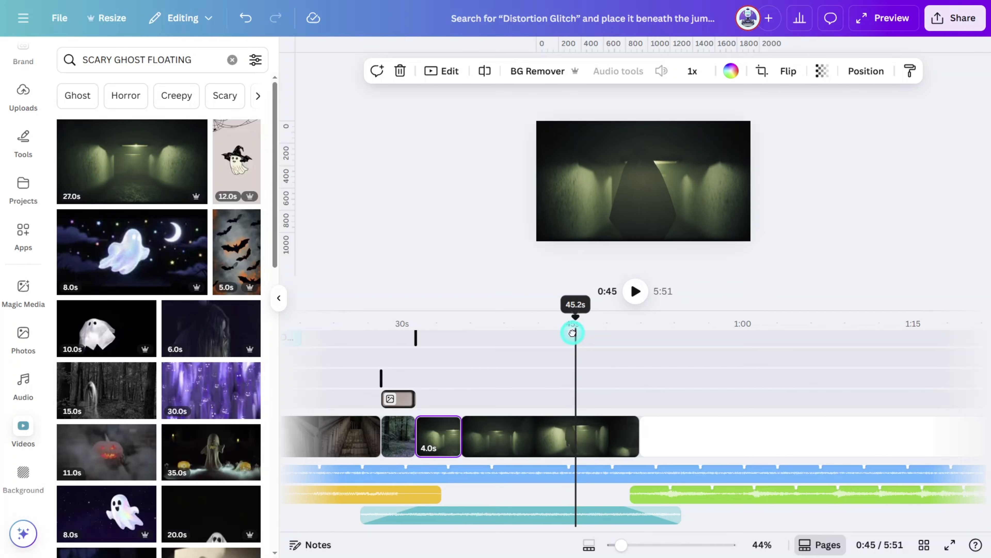
left_click(547, 436)
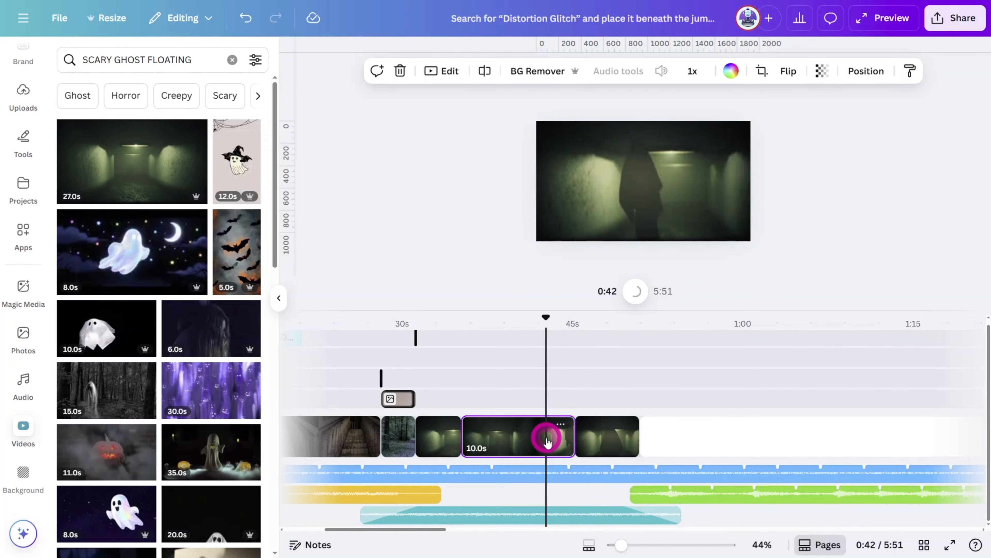
key("Delete")
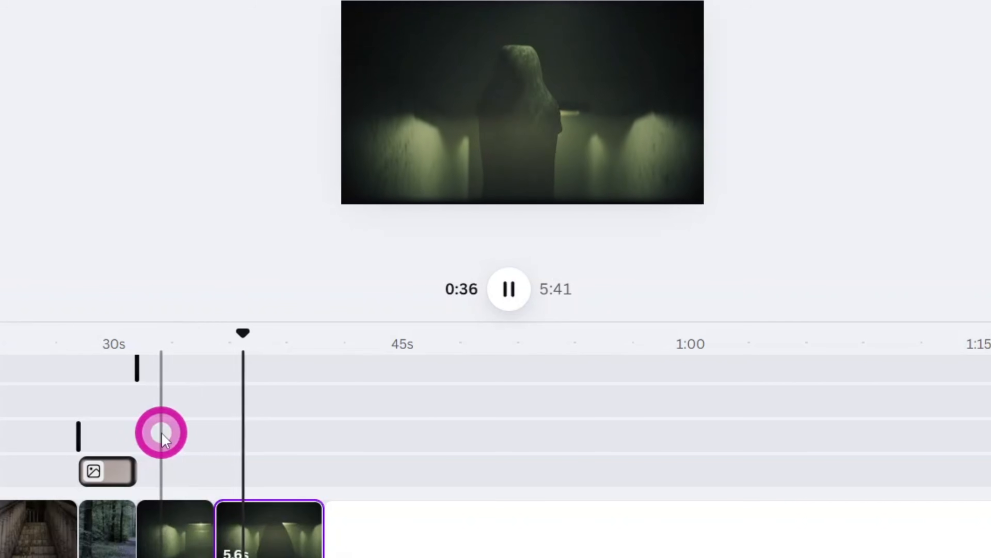
left_click_drag(323, 532, 257, 531)
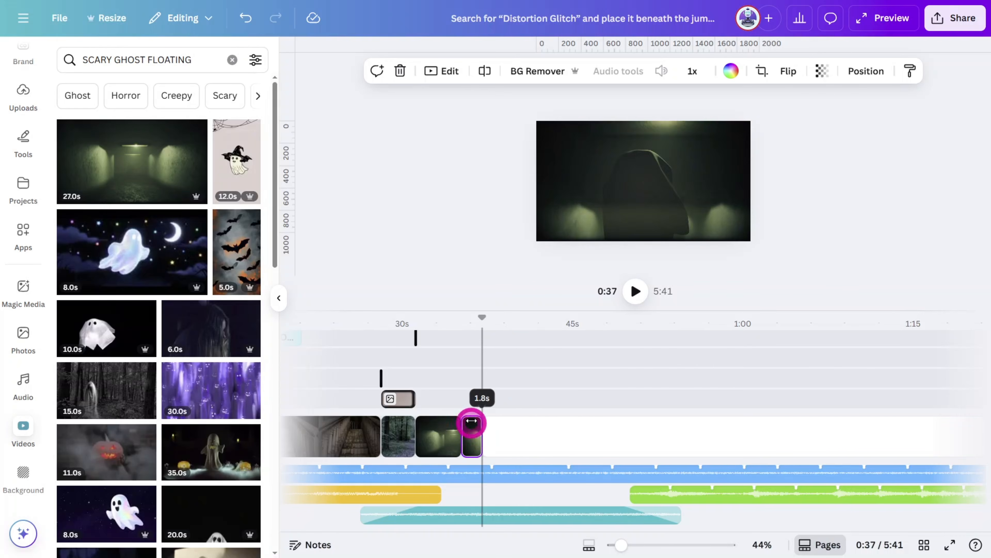
left_click_drag(471, 422, 472, 422)
Search the stock videos for "HALLOWEEN HORROR HAUNTED" and append the 20.0 s foggy graveyard clip after the corridor pieces.
left_click(149, 60)
type("A")
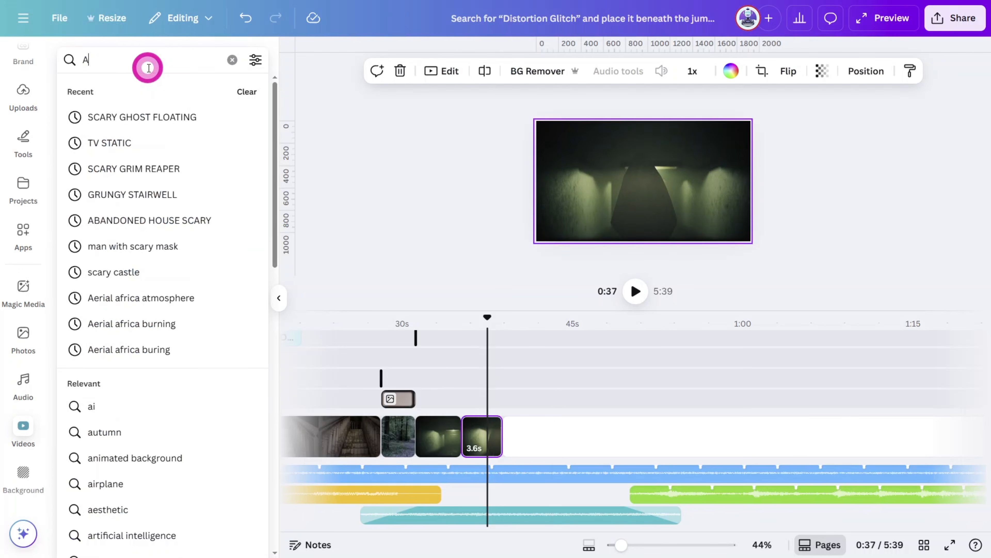
key("BackSpace")
type("HALLOWEEN HORROR HAU")
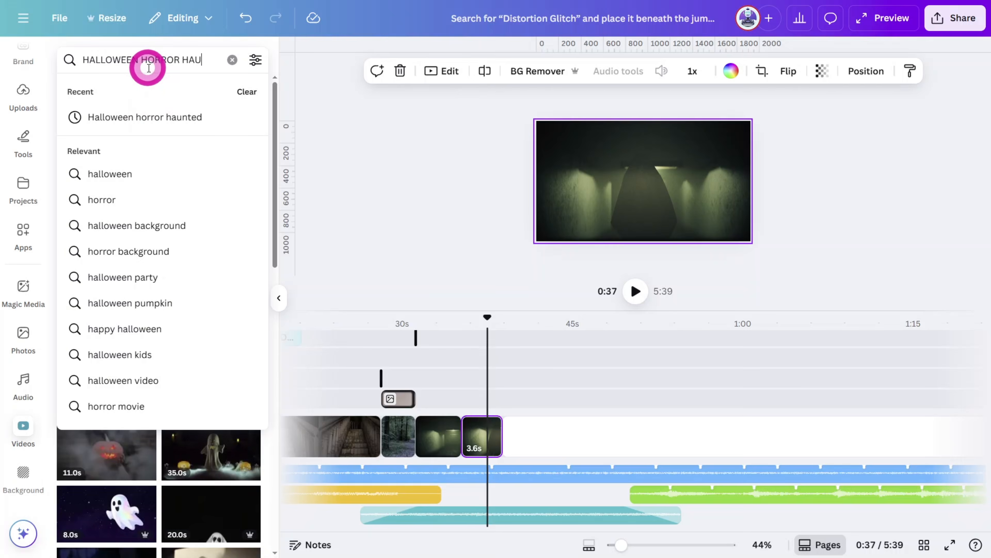
type("NTED")
key("Return")
scroll(206, 244, "down", 10)
left_click(145, 342)
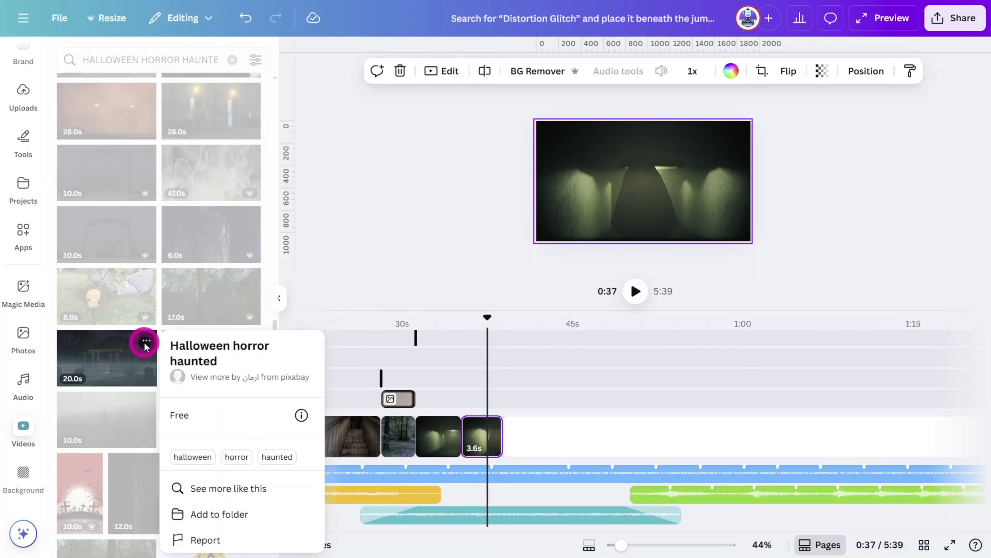
left_click_drag(141, 356, 512, 434)
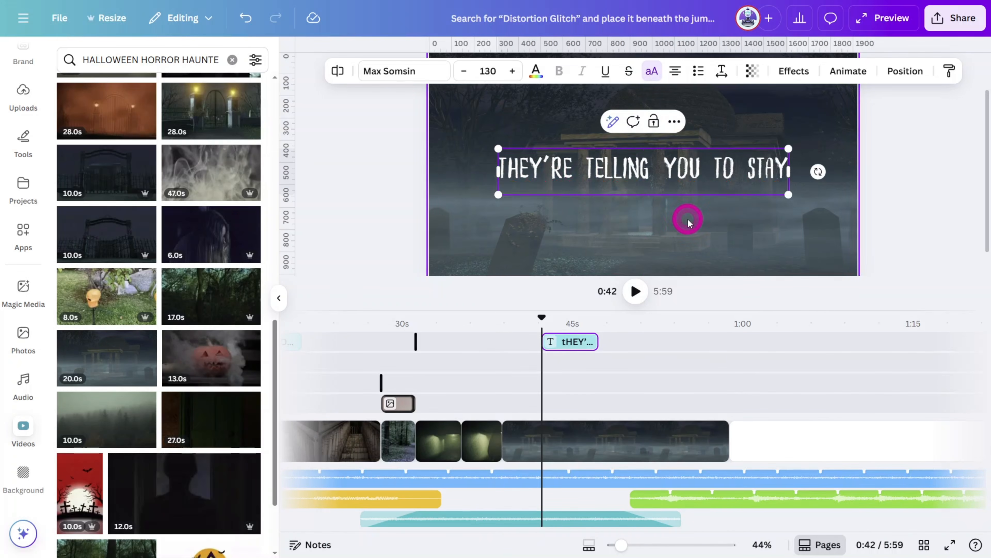
Wrap the "They're Telling You to Stay" text onto two centred lines, apply the Neon effect and enlarge it.
left_click_drag(817, 171, 682, 169)
left_click(722, 70)
left_click(858, 191)
left_click(802, 74)
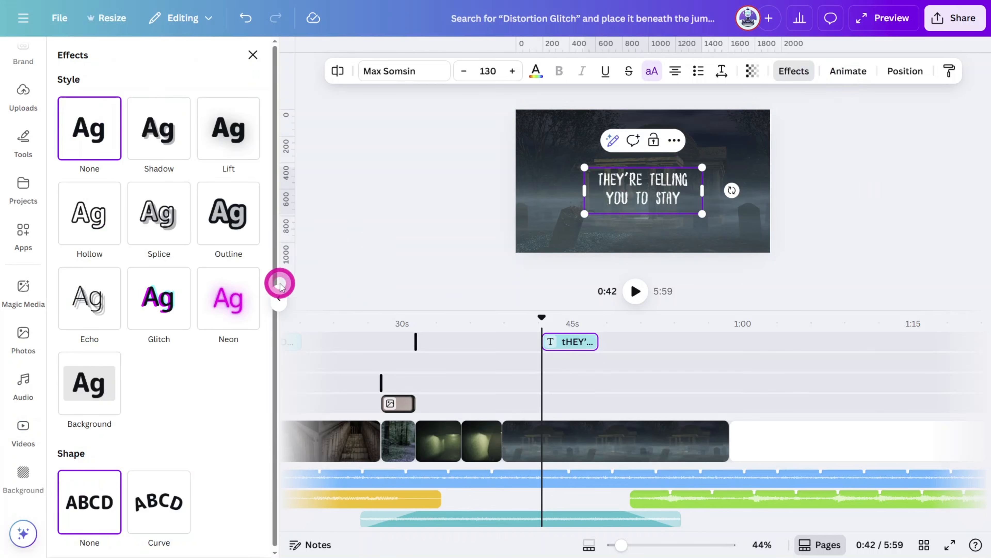
left_click(229, 299)
left_click_drag(702, 214, 737, 228)
Apply an animation to the "They're Telling You to Stay" text.
left_click(848, 71)
scroll(159, 352, "down", 7)
left_click(159, 275)
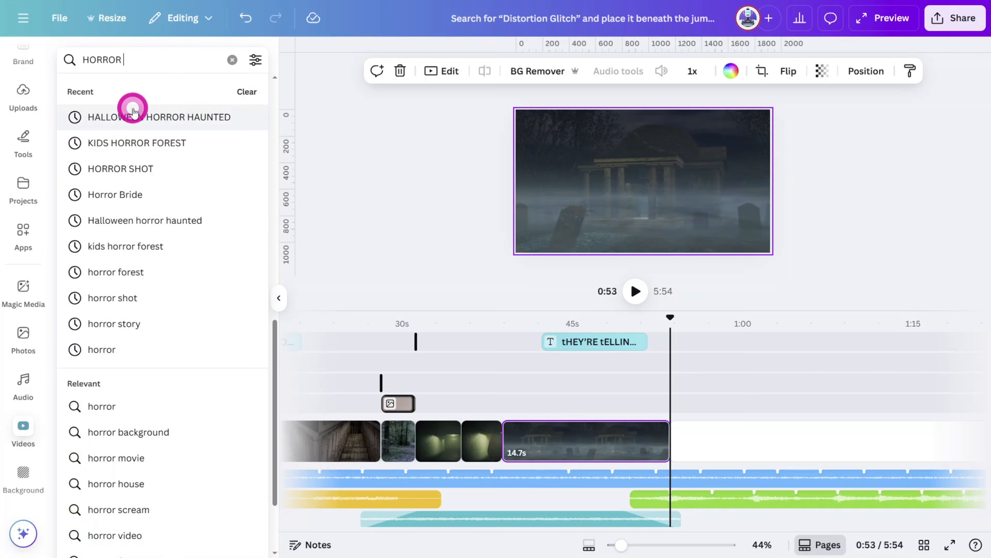
Append the 11.0 s spooky bride clip from a "HORROR BRIDE" search after the graveyard clip and shorten it to about 0.2 s.
type("BRIDE")
key("Return")
left_click(146, 257)
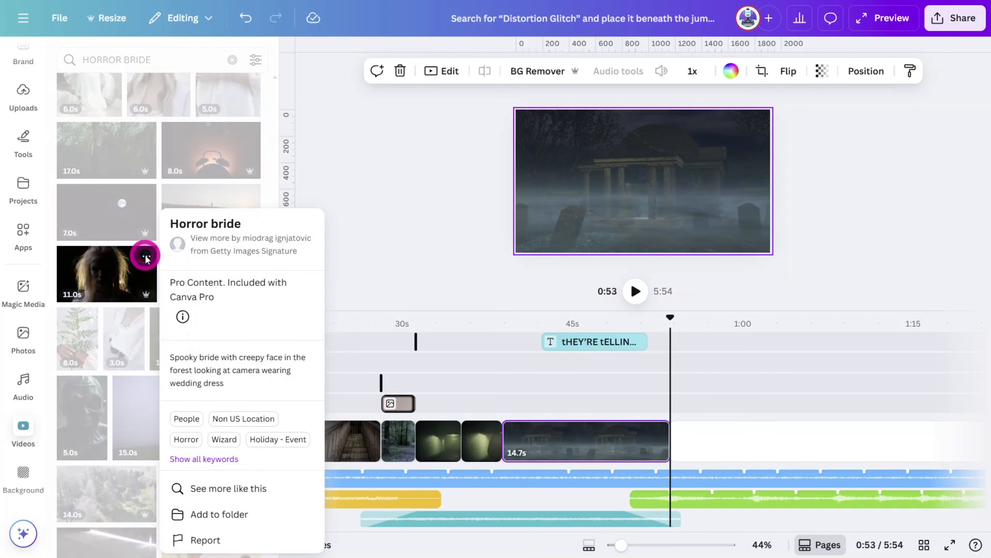
left_click_drag(145, 256, 673, 441)
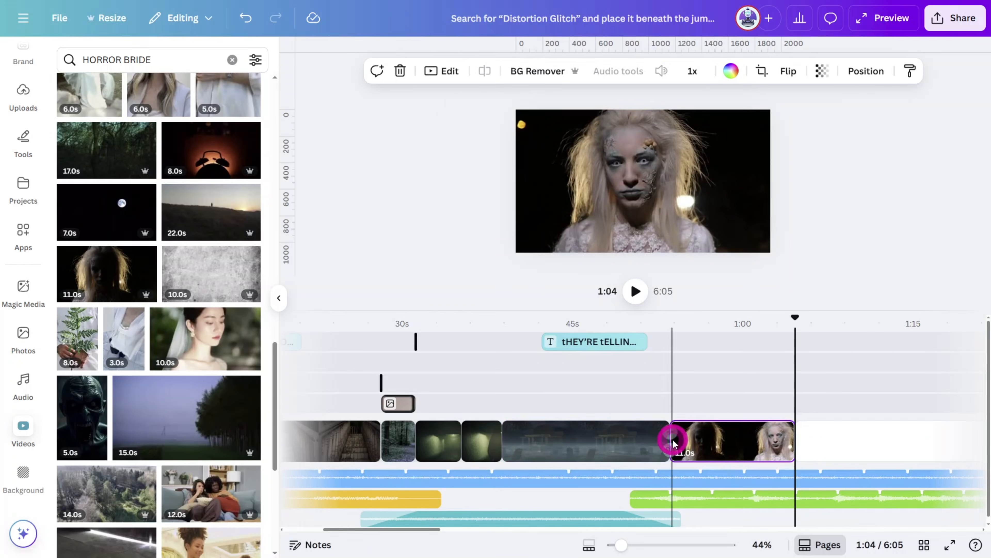
left_click_drag(794, 445, 670, 447)
scroll(832, 434, "up", 5)
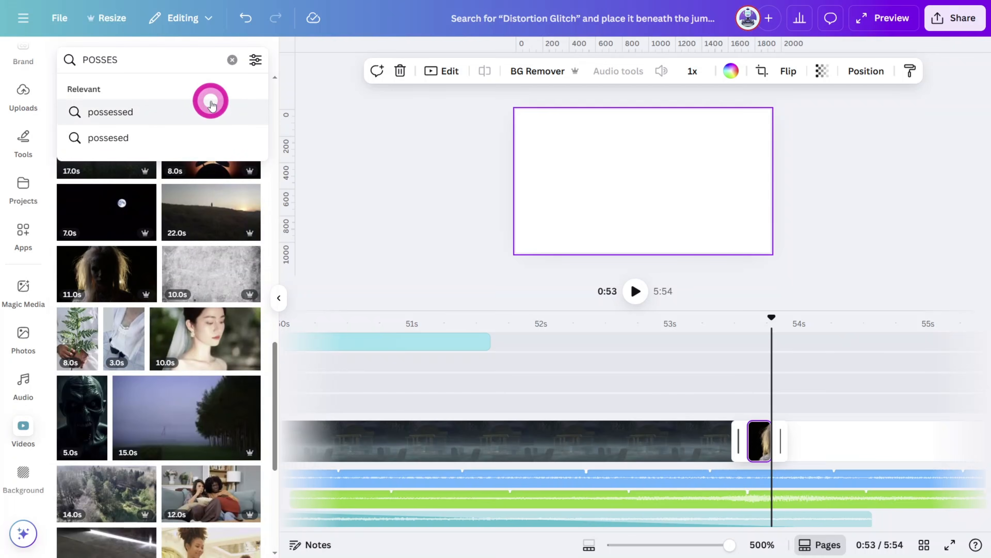
Search the stock videos for "POSSESSED WOMAN BEATING" and place the blurred silhouette clip after the bride flash, about 3 s long.
type("SED WOMAN")
key("Return")
scroll(174, 241, "down", 5)
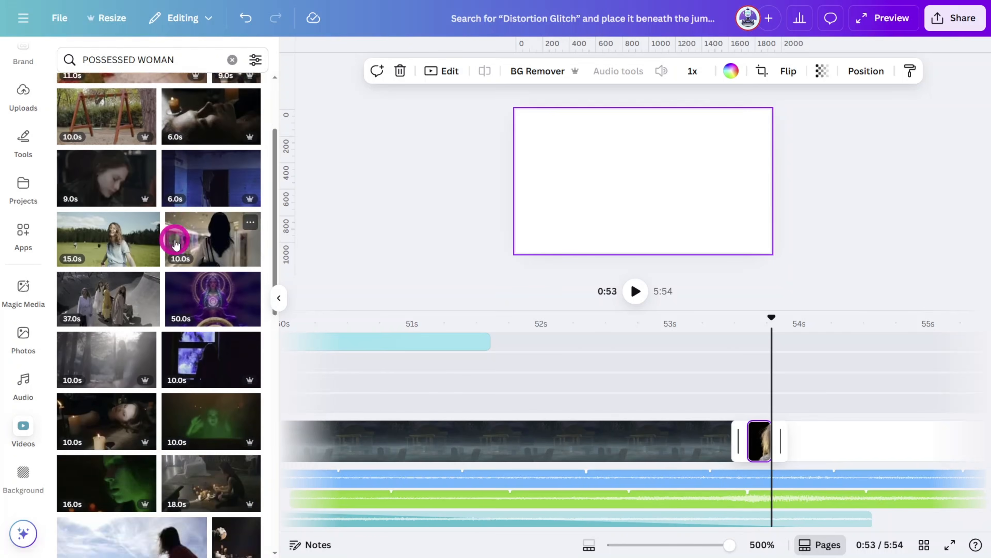
scroll(174, 244, "down", 3)
left_click(197, 64)
type("BEATING")
key("Return")
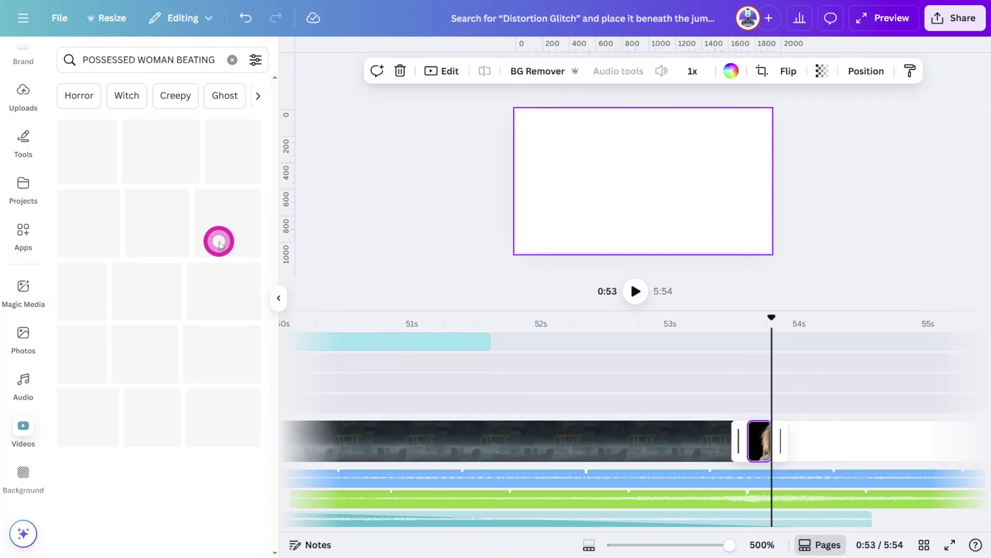
left_click_drag(211, 146, 775, 440)
left_click_drag(532, 327, 564, 332)
left_click(598, 413)
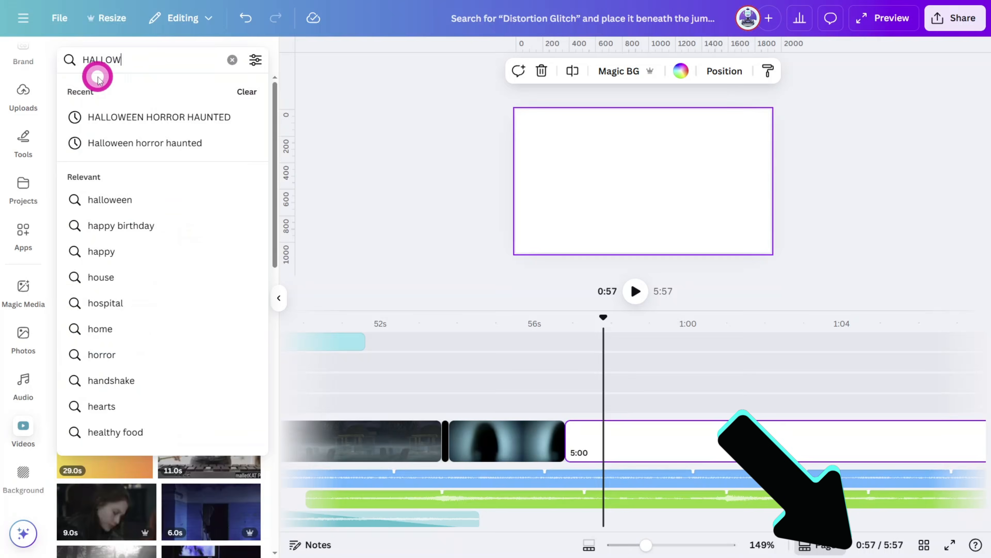
Search the videos for "HALLOWEEN MAKEUP", place the 47.0 s horned costume clip after the blurred silhouette and shorten it to a brief flash.
type("EEN MAKEUP")
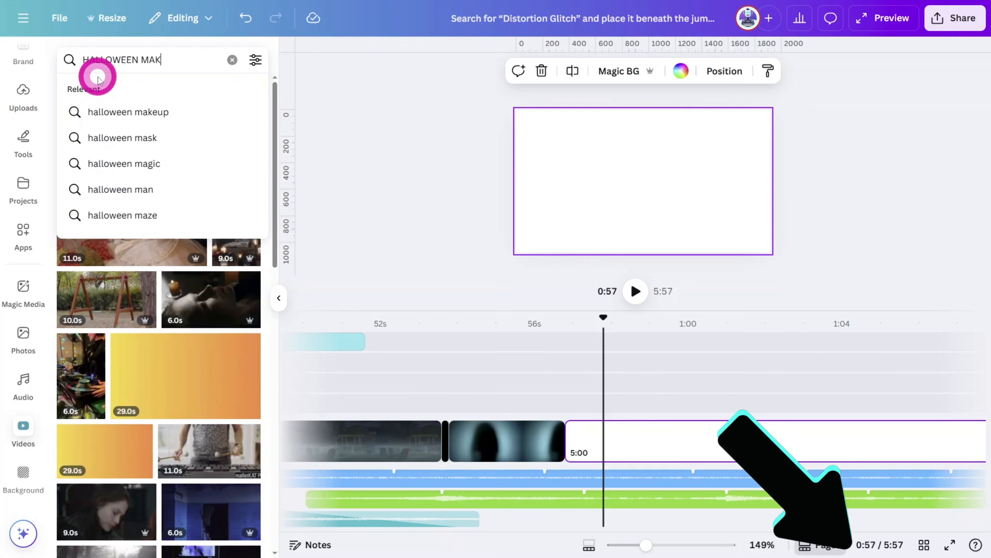
key("Return")
scroll(146, 223, "down", 10)
scroll(150, 233, "down", 3)
left_click(195, 345)
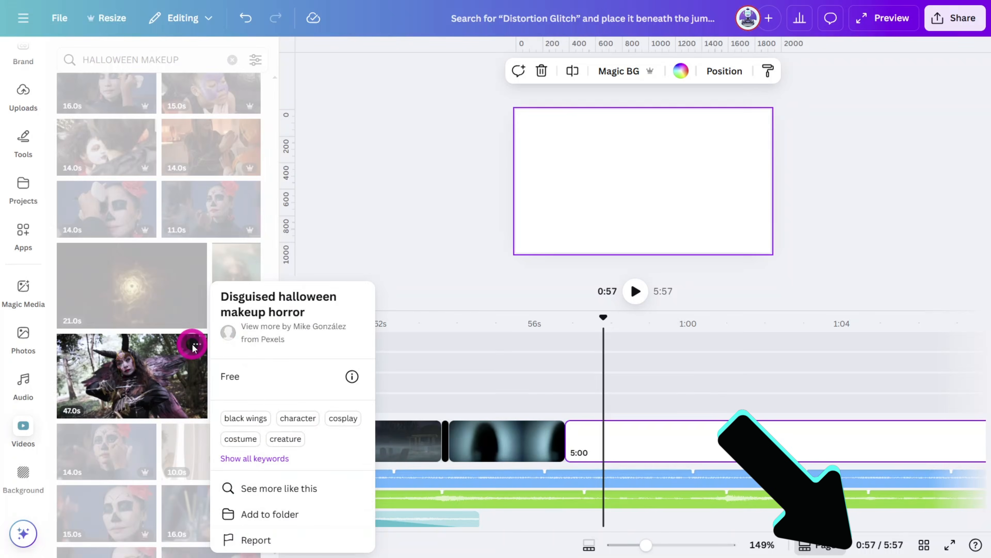
left_click(195, 345)
left_click_drag(150, 369, 570, 442)
scroll(651, 493, "right", 20)
left_click_drag(863, 441, 391, 431)
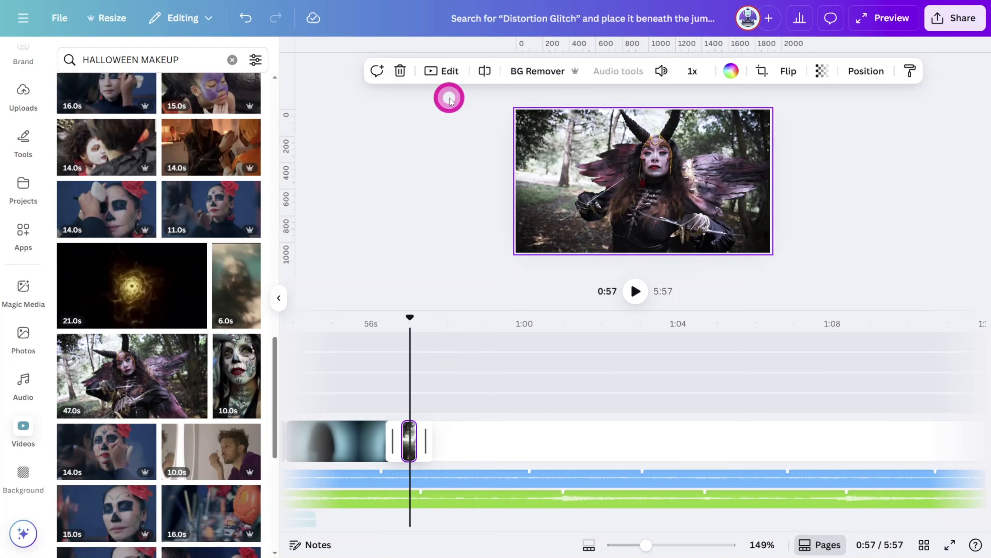
Apply a black-and-white Mono filter to the horned costume clip.
left_click(443, 72)
scroll(239, 266, "down", 2)
scroll(239, 269, "up", 2)
left_click(247, 247)
scroll(224, 293, "down", 20)
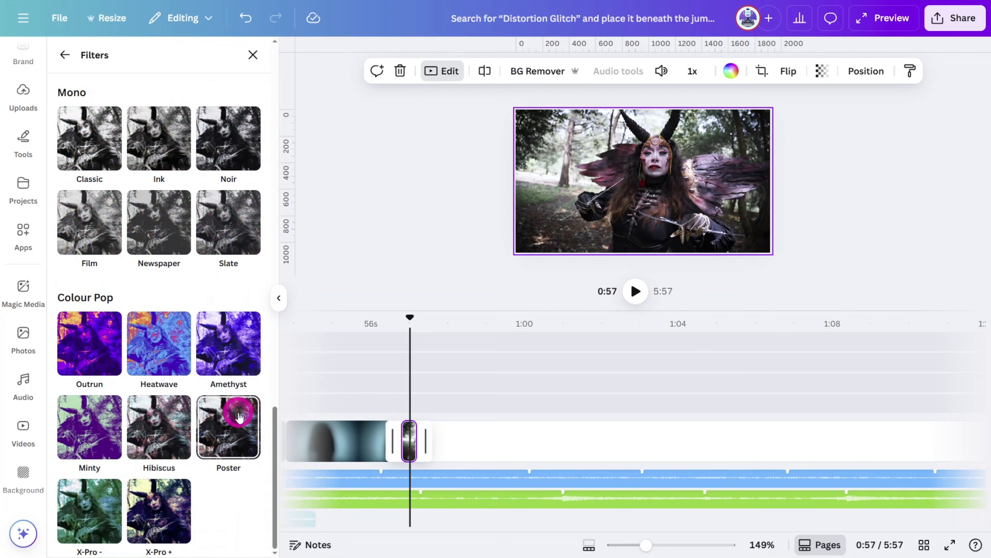
scroll(231, 297, "up", 1)
left_click(228, 272)
Adjust the horned costume clip's tones, setting Blacks to 30, Whites to -47 and Vibrance to about -24.
left_click(65, 55)
left_click(159, 207)
scroll(210, 307, "down", 3)
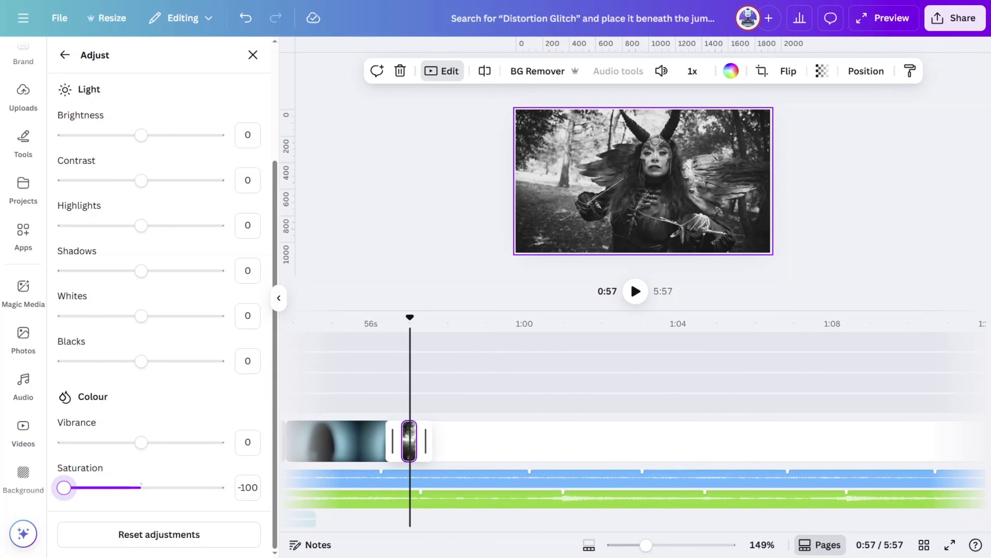
left_click_drag(131, 369, 163, 361)
left_click_drag(141, 315, 105, 325)
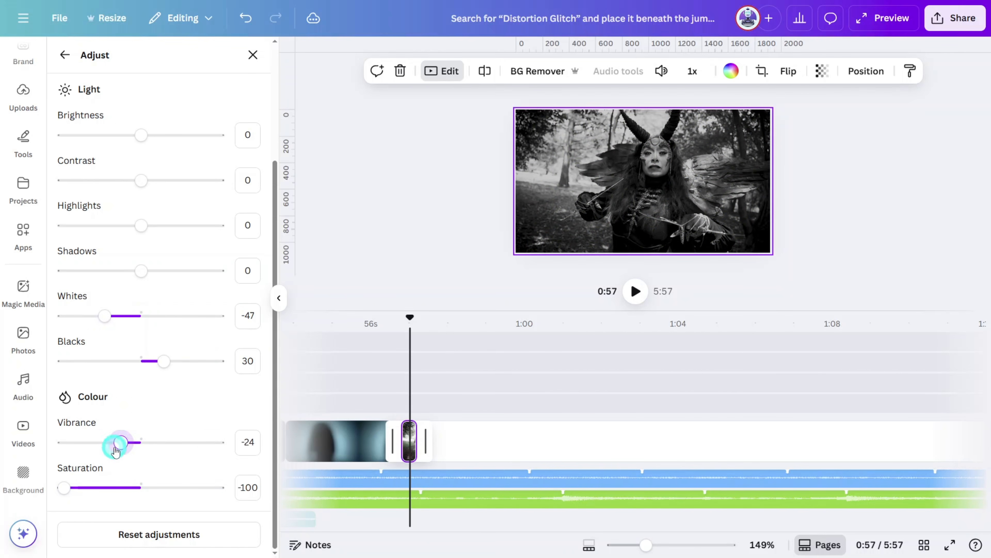
Search the videos for "MONSTER CLAW" and place the dark blue clawed-hand clip after the horned costume flash.
left_click(159, 60)
type("MONSTER CLAW")
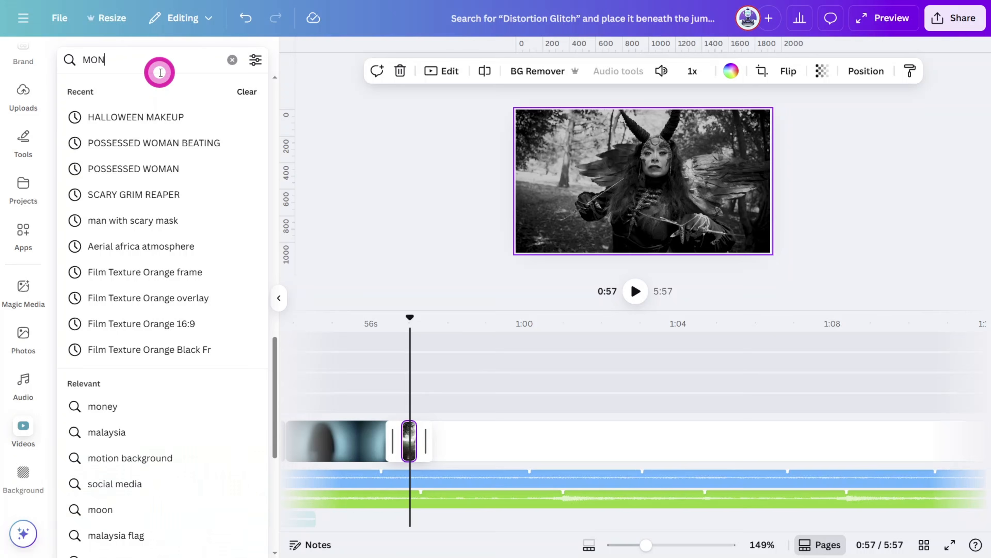
key("Return")
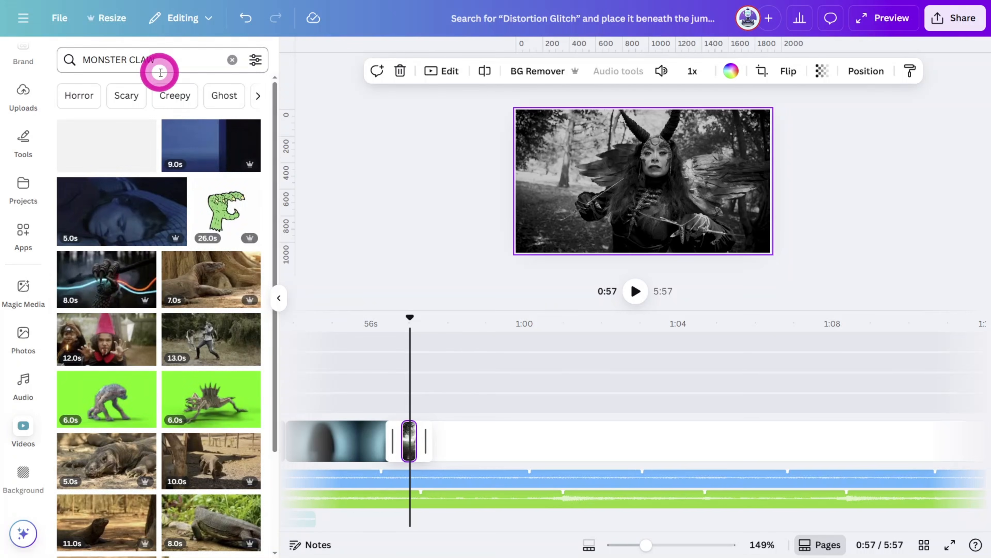
left_click_drag(425, 427, 428, 445)
left_click_drag(750, 334, 773, 339)
Search the videos for "BLACK MAGIC" and append the 21.0 s voodoo doll clip after the clawed-hand clip.
triple_click(155, 66)
type("B")
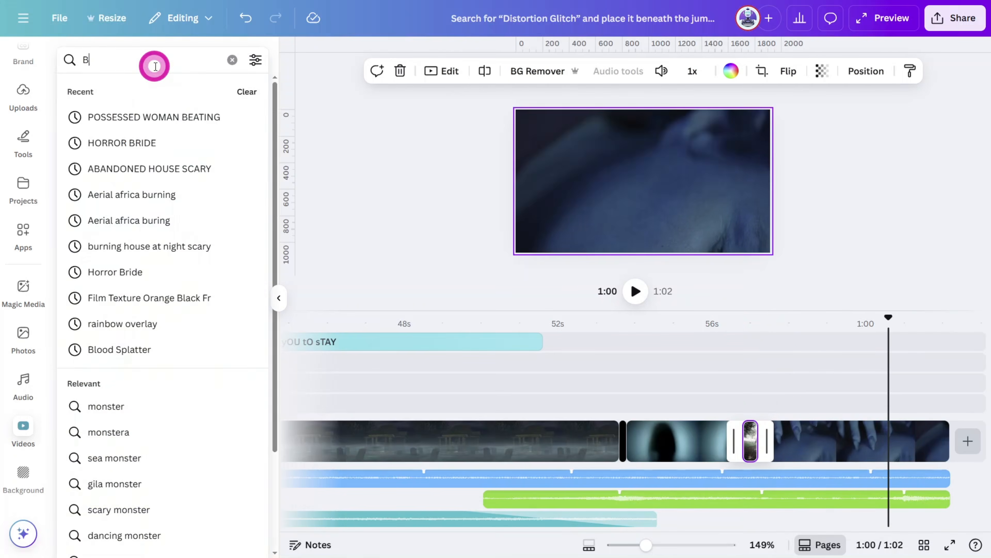
type("LACK MAGIC")
key("Return")
left_click_drag(99, 327, 735, 411)
left_click_drag(878, 528, 785, 528)
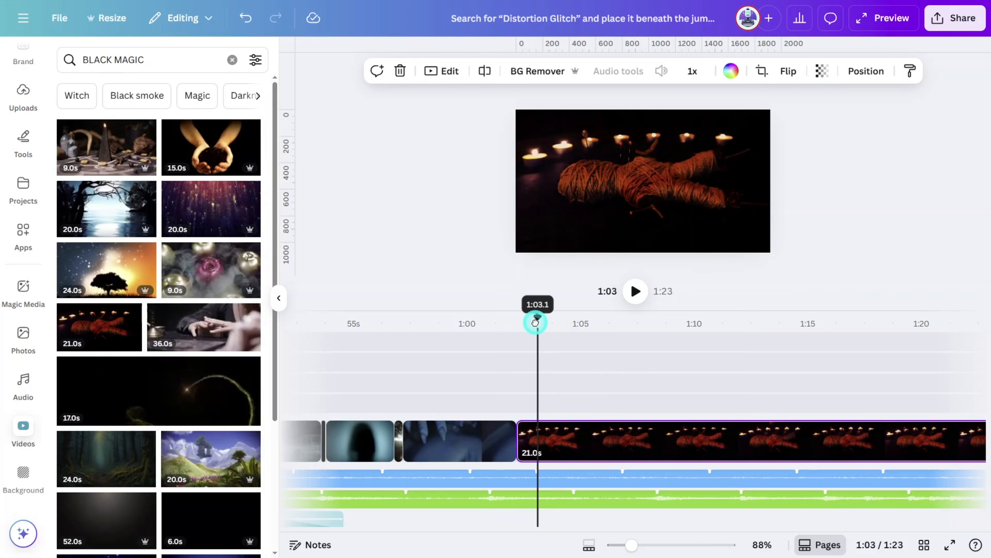
Split the voodoo doll clip into two short pieces of about 2 s and 2.8 s, deleting the remainder.
key("s")
left_click_drag(538, 324, 611, 320)
left_click(652, 458)
key("Delete")
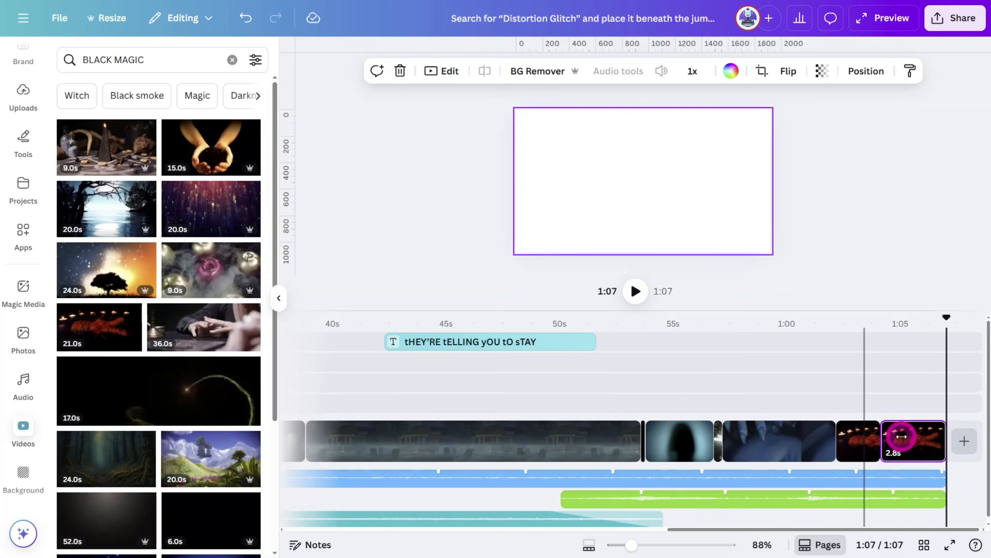
Search the videos for "AERIAL AFRICA ATMOSPHERE", append the 23.0 s wildfire clip after the voodoo doll pieces and play back the transition.
left_click(110, 60)
type("AERIAL AFRI")
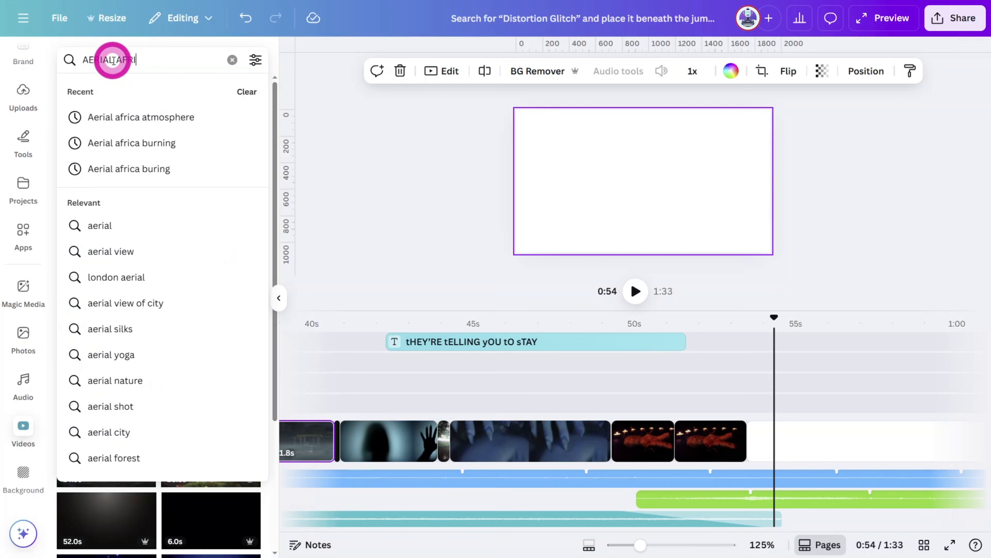
type("CA ATMOSPHERE")
key("Return")
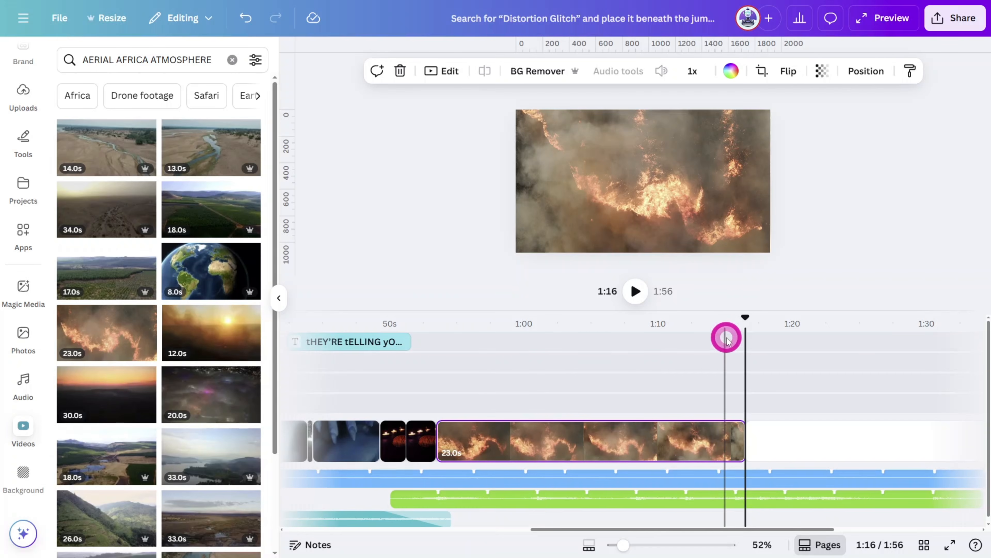
left_click_drag(603, 347, 416, 352)
key("space")
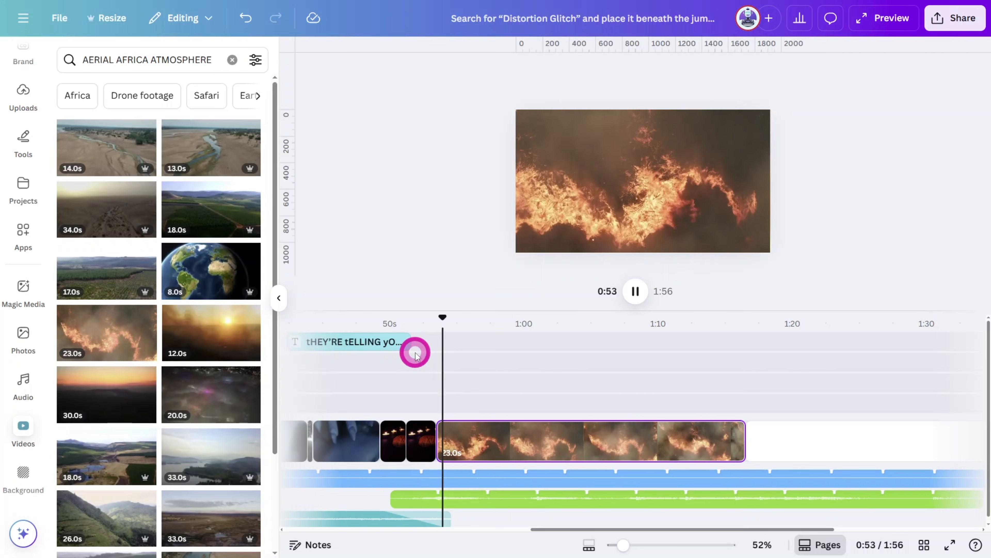
key("space")
Search the photos for "SCARY MASK ON A BLACK SURFACE" and overlay the horned black mask on the wildfire clip from about 1:01.
left_click(32, 339)
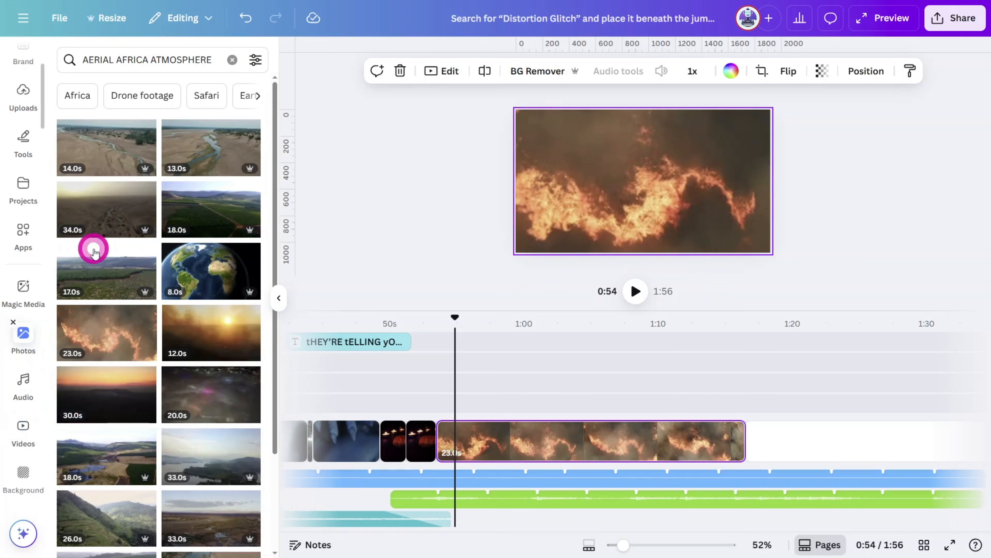
left_click(171, 57)
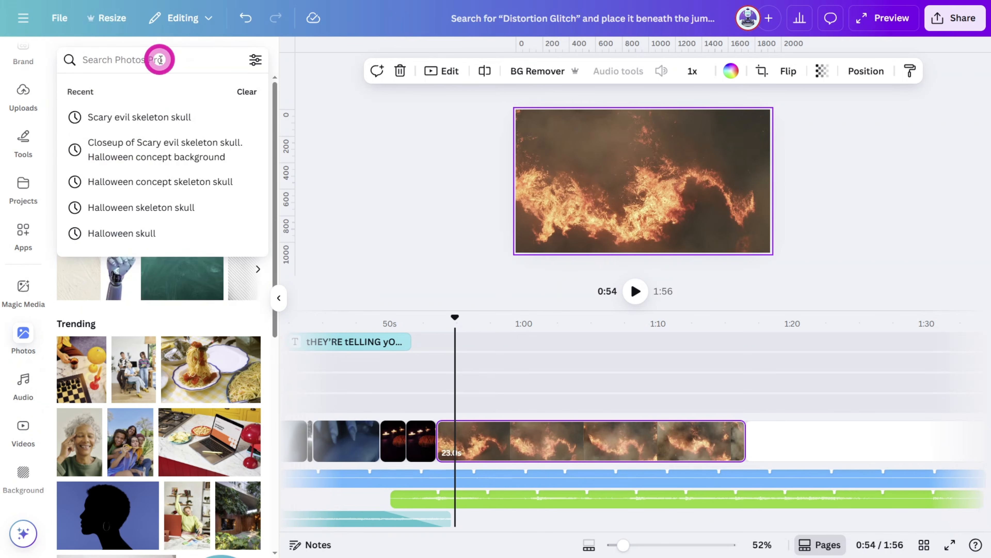
type("SCARY MASK ON A BLACK SURFA")
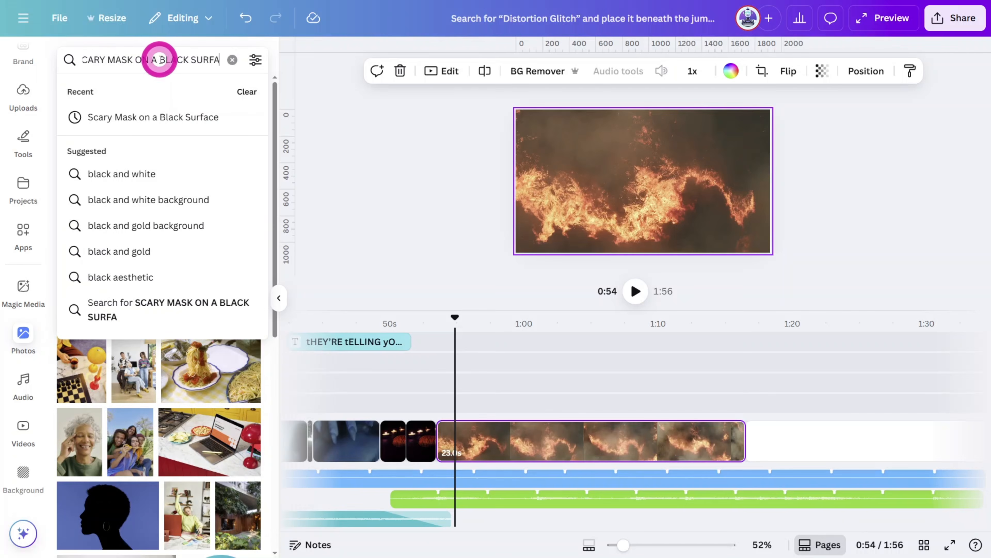
left_click(224, 320)
left_click(250, 329)
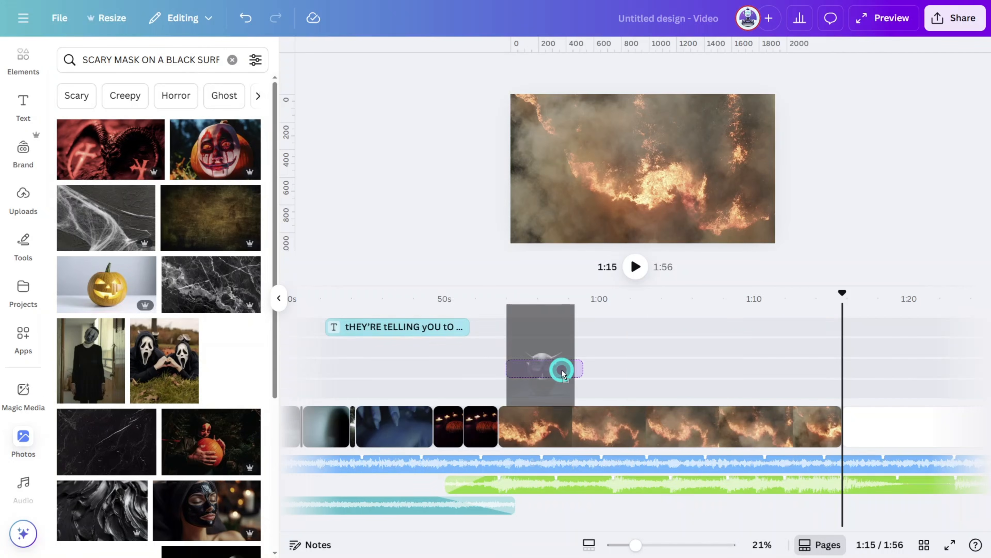
left_click_drag(562, 369, 648, 389)
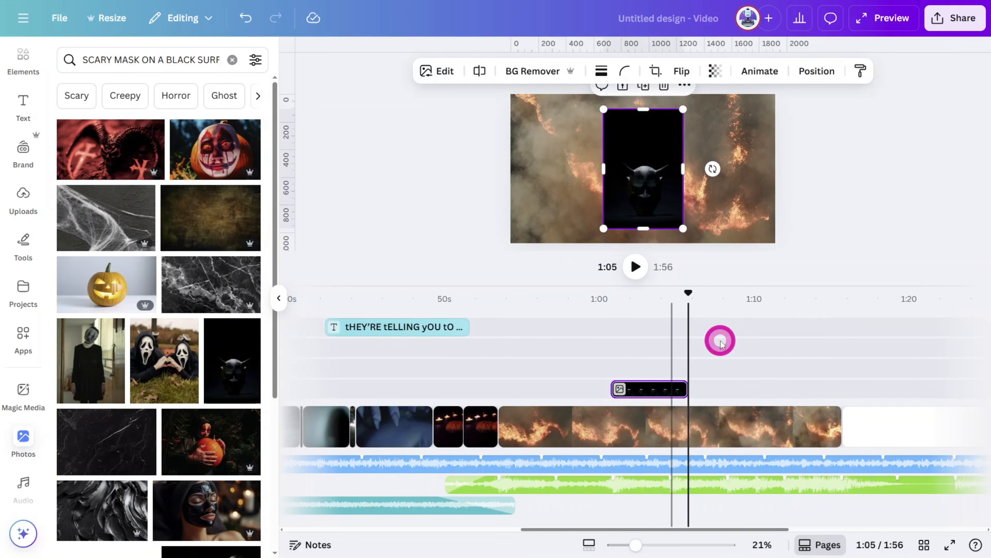
Remove the mask photo's background, enlarge it to fill the frame's height and set its transparency to 35.
left_click(510, 72)
left_click(738, 70)
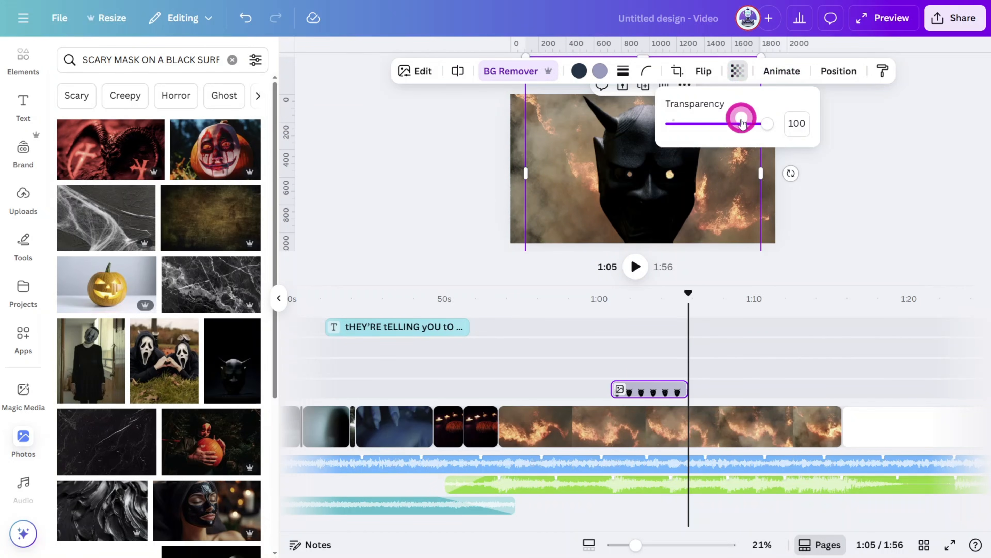
left_click_drag(742, 123, 707, 132)
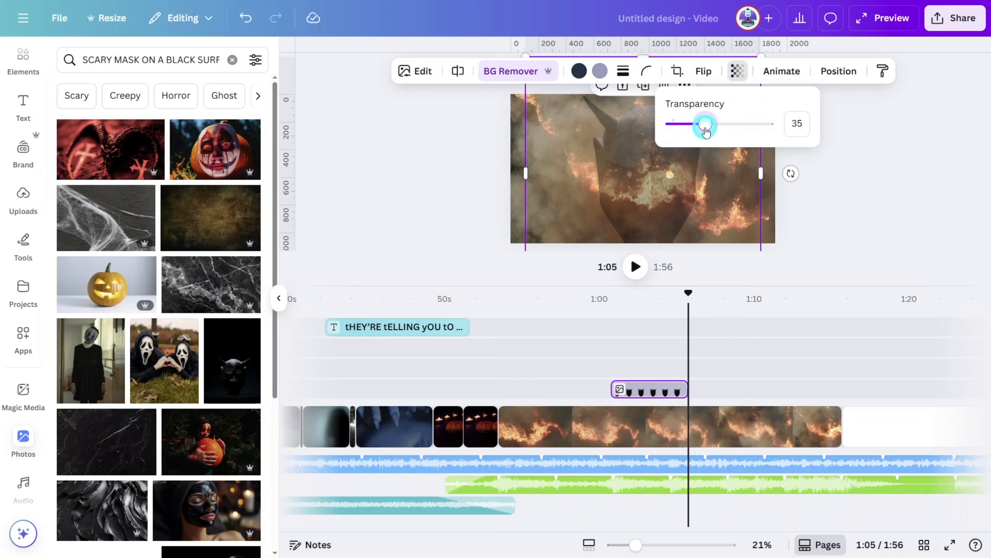
Shorten the mask overlay to about 4 s so that it ends near 1:04.
left_click_drag(689, 328, 613, 303)
left_click_drag(688, 389, 671, 389)
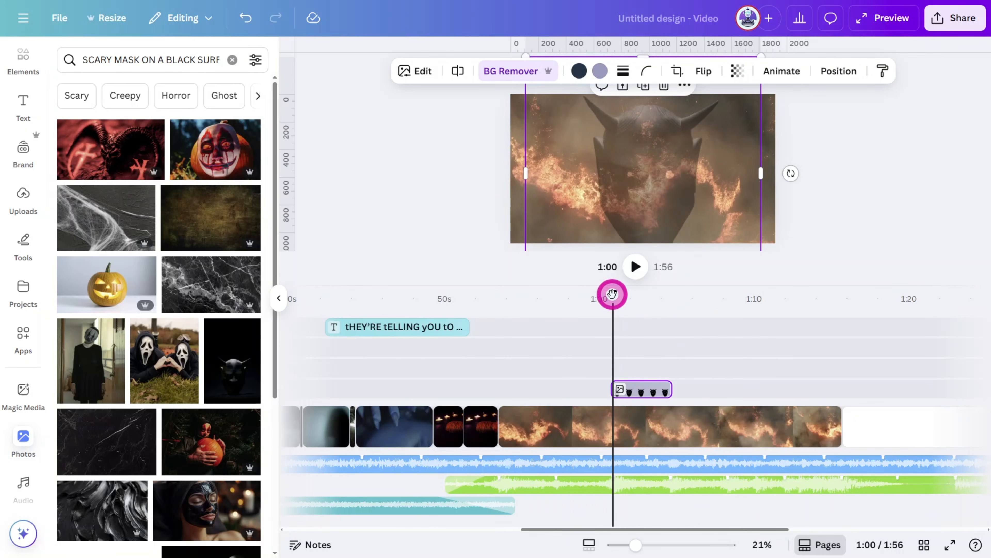
left_click_drag(612, 293, 669, 303)
Give the mask overlay a Fade animation on exit only and play it back over the wildfire.
left_click(798, 80)
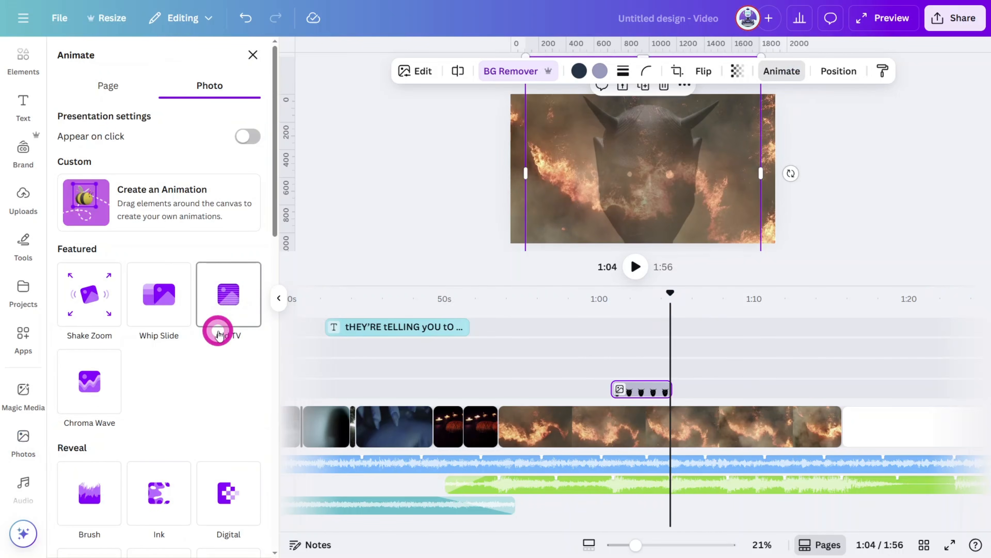
scroll(215, 334, "down", 6)
left_click(214, 343)
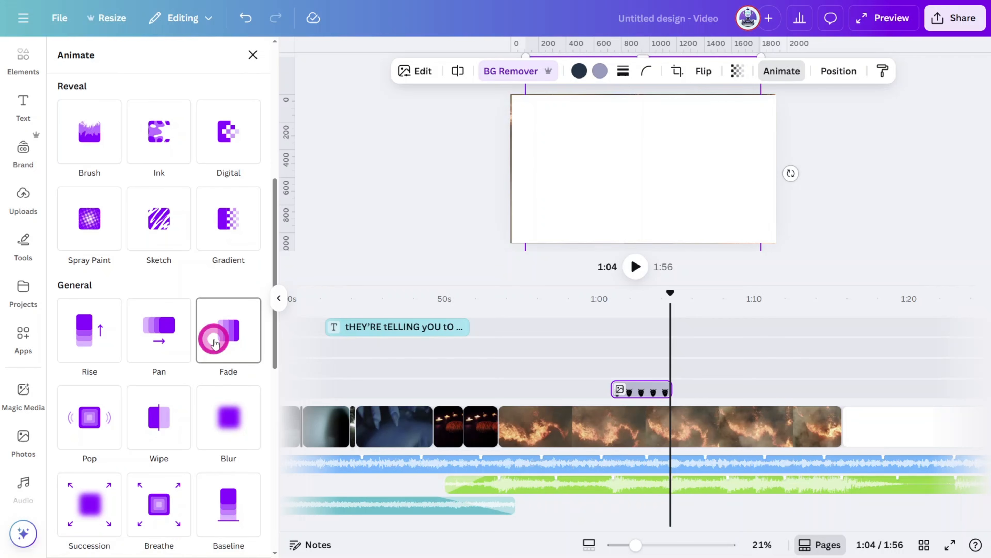
left_click(198, 432)
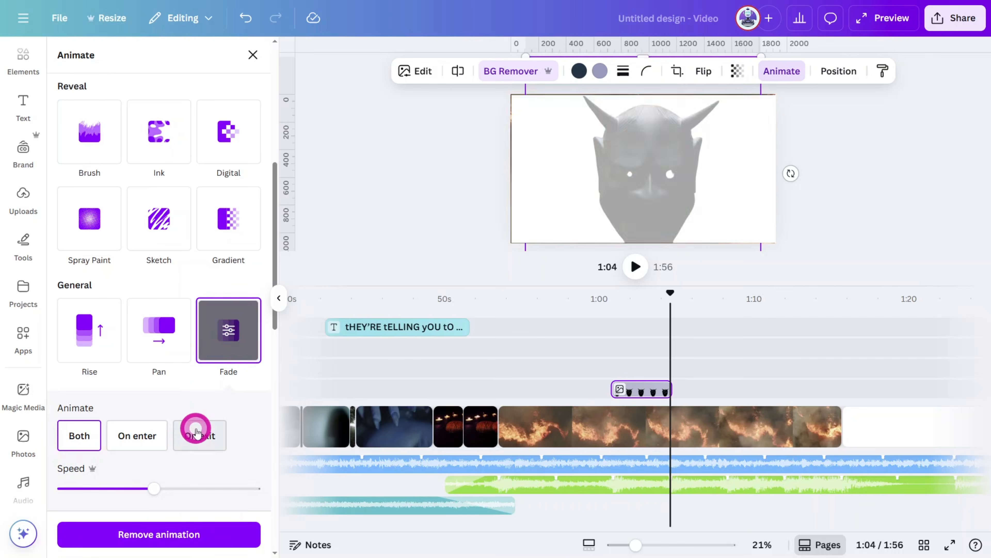
left_click(594, 344)
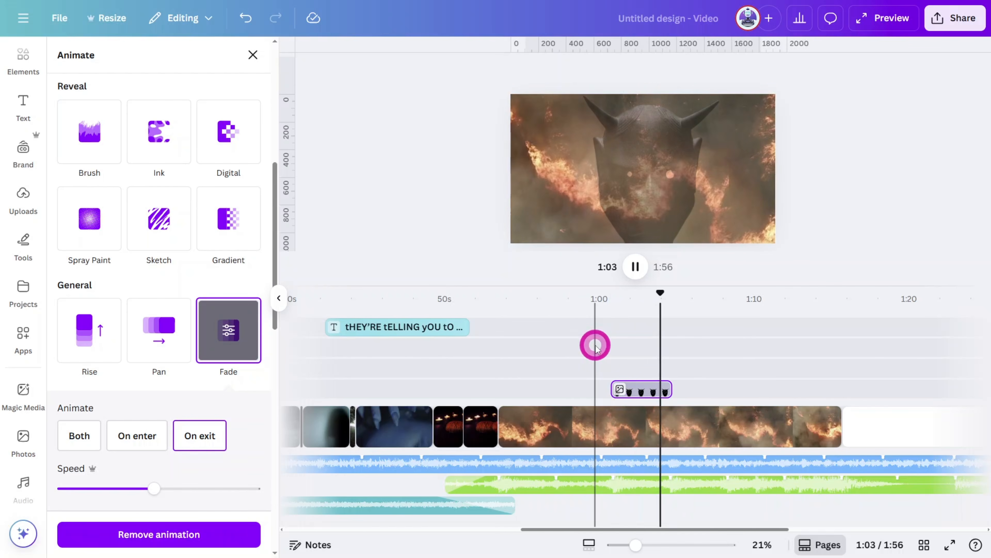
left_click(595, 349)
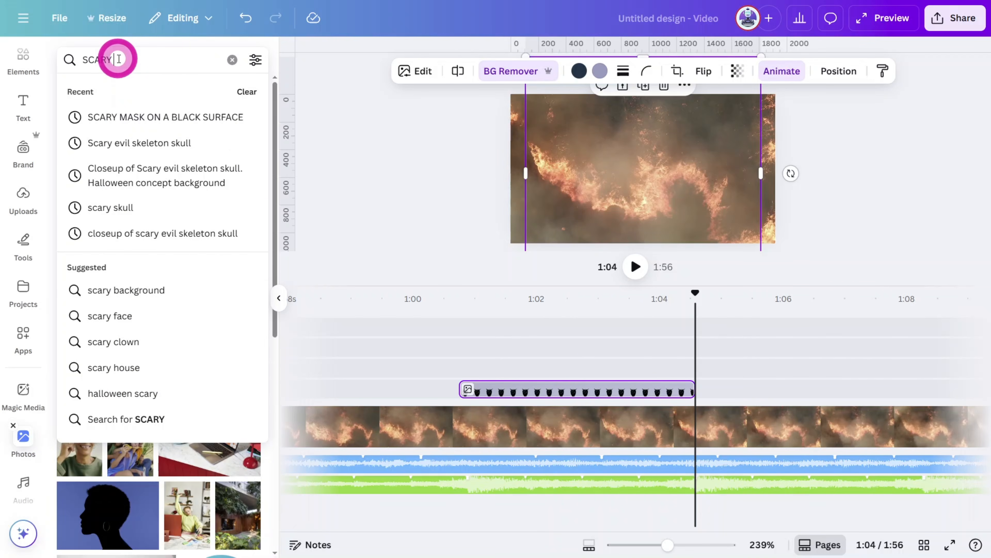
Search the photos for "SCARY EVIL SKELETON SKULL" and place the skull on a dark background directly after the mask overlay.
type("EVIL SKELETON SKULL")
key("Return")
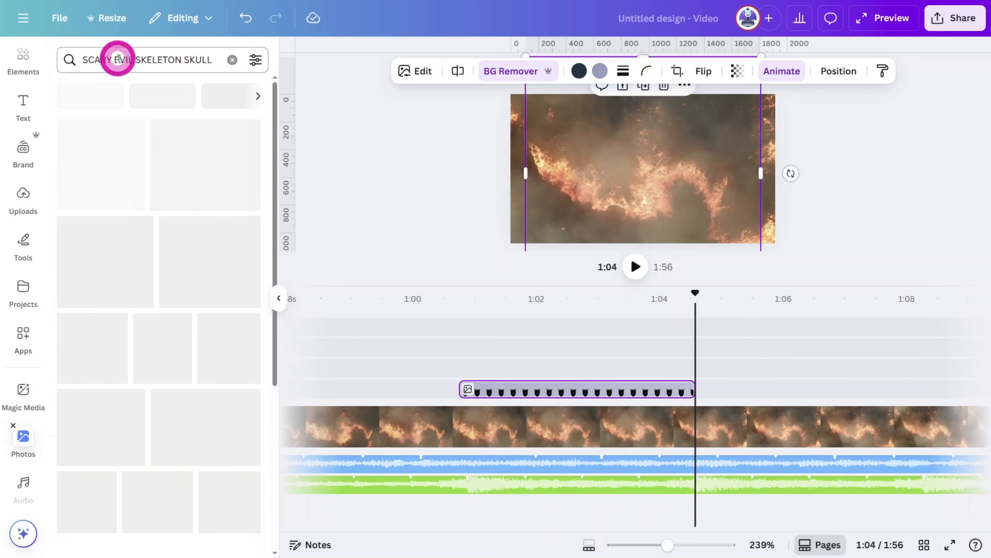
left_click(145, 179)
left_click(703, 100)
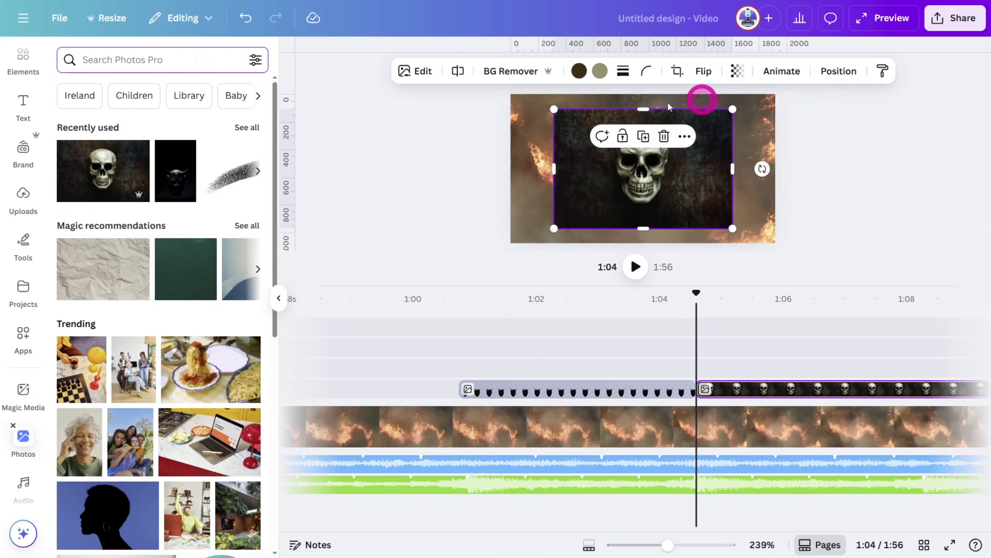
Remove the skull photo's background, enlarge it over the wildfire and make it semi-transparent.
left_click(504, 74)
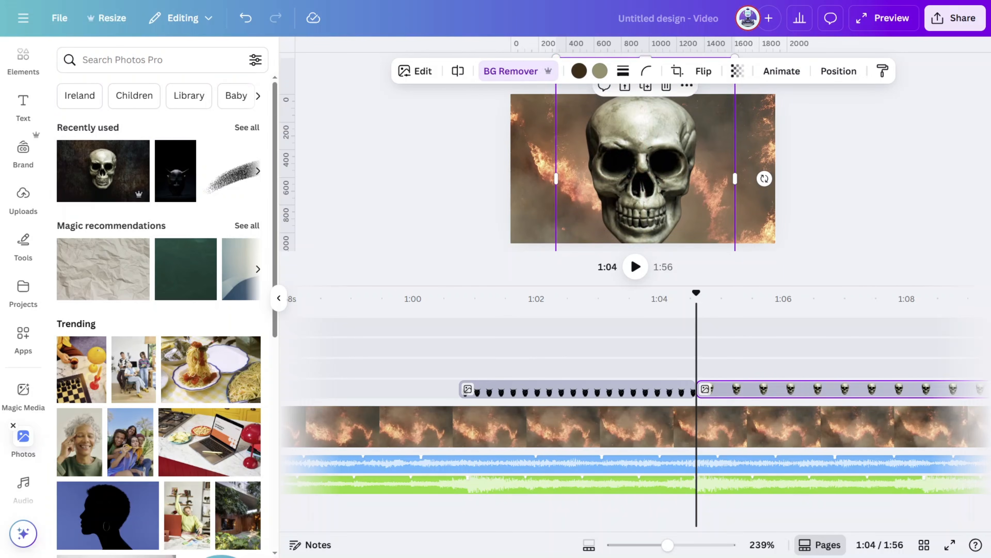
left_click(736, 71)
left_click_drag(772, 124, 709, 125)
Shorten the skull overlay to end near 1:08, with a Fade animation on exit, and play it back.
left_click(733, 290)
key("space")
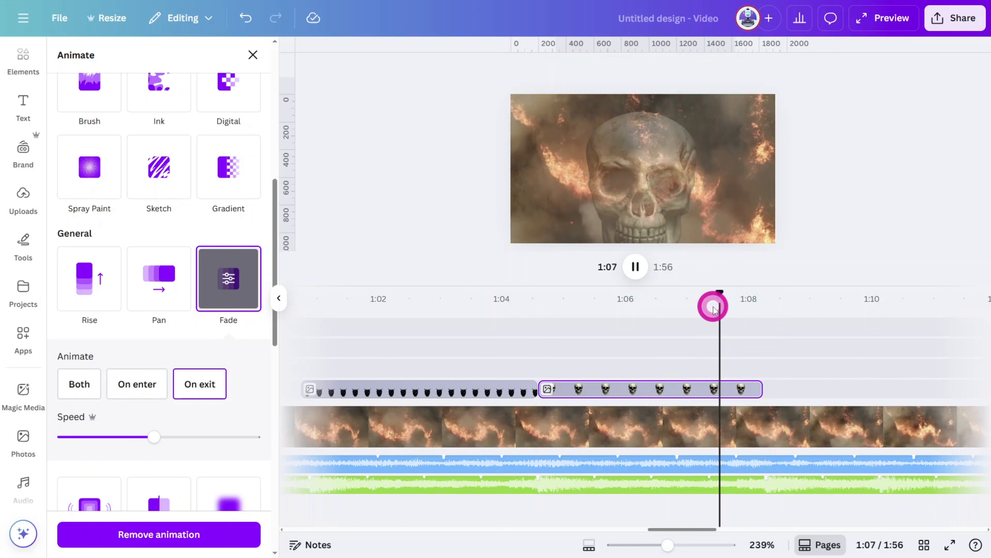
left_click(722, 328)
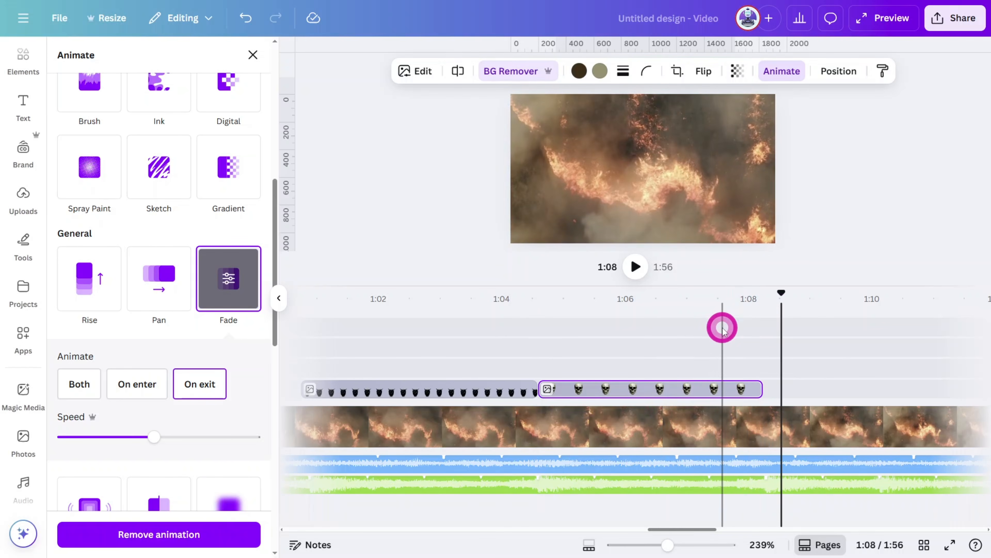
Add a "You" title over the wildfire right after the skull overlay, enlarge it to size 512 and give it the Neon effect.
left_click_drag(781, 295, 780, 295)
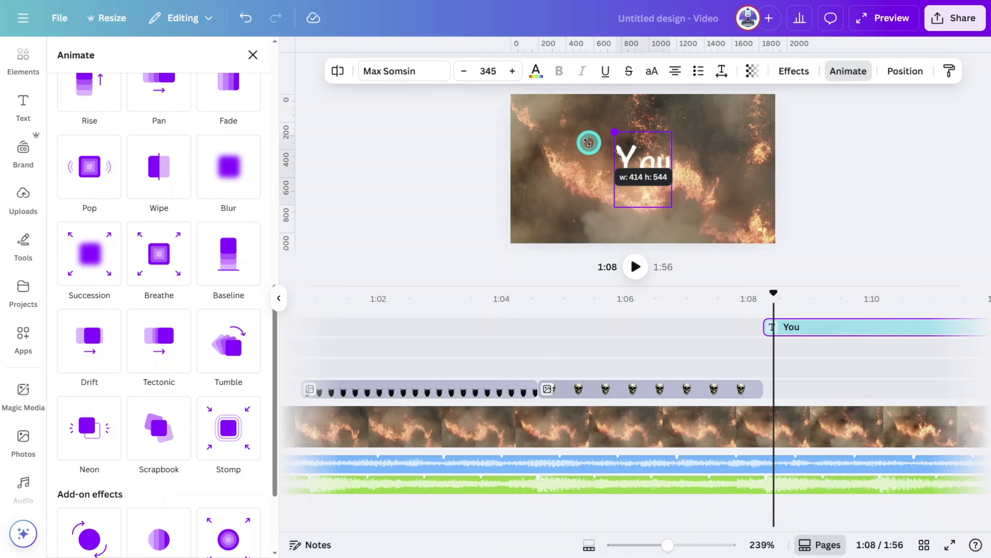
left_click_drag(586, 142, 565, 137)
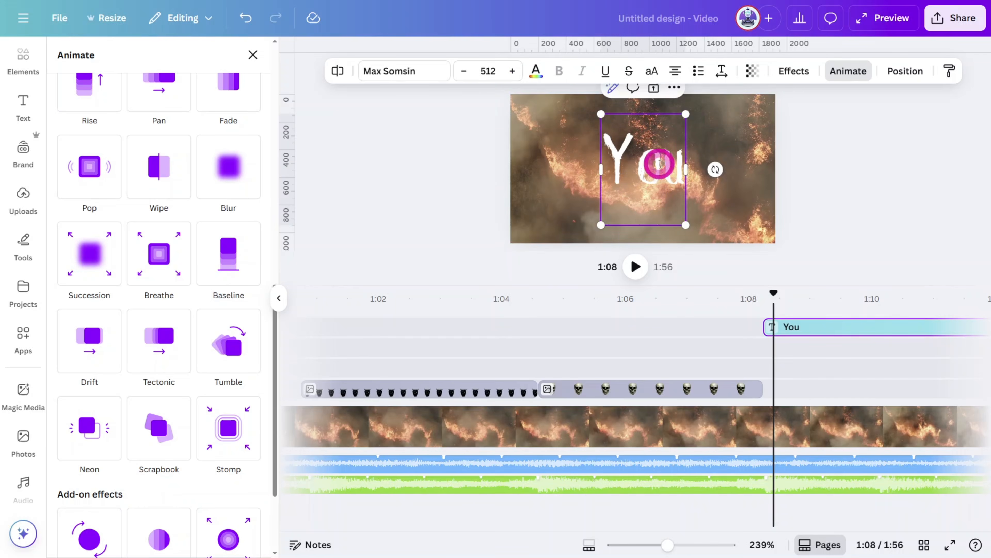
left_click(790, 74)
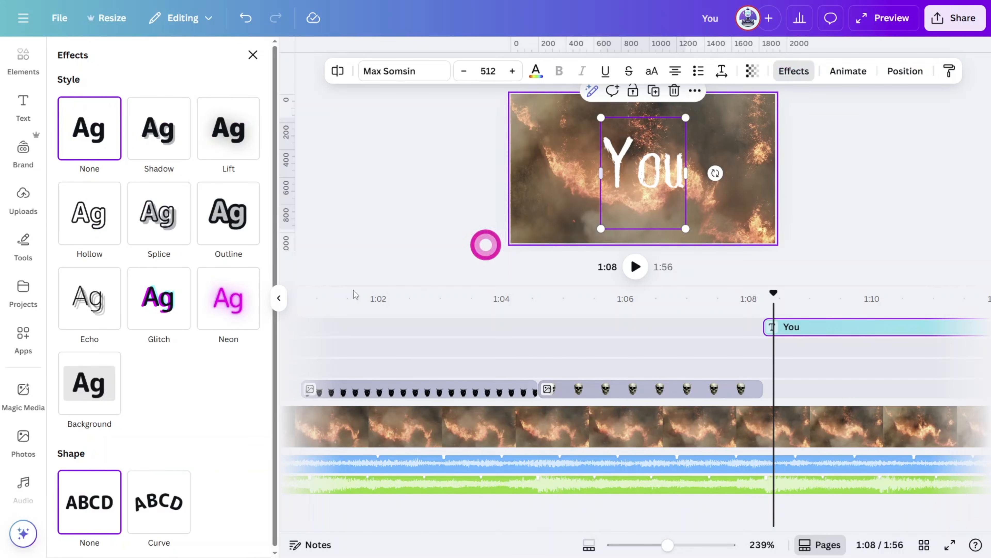
left_click(228, 299)
Give the "You" title a Fade animation on exit only.
left_click(848, 71)
scroll(174, 398, "down", 3)
scroll(174, 394, "down", 3)
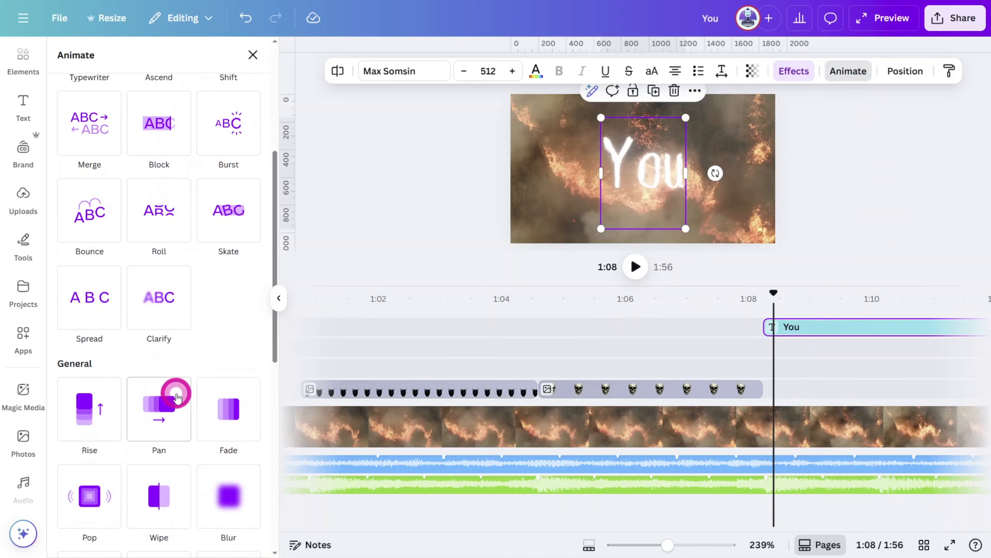
left_click(226, 406)
left_click(199, 395)
Split the "You" title near 1:10 and reword its second part as "Shouldn't".
mouse_move(852, 297)
left_mouse_down()
mouse_move(751, 299)
mouse_move(876, 296)
mouse_move(856, 299)
left_mouse_up()
left_click(664, 189)
double_click(664, 189)
type("Shouldn't")
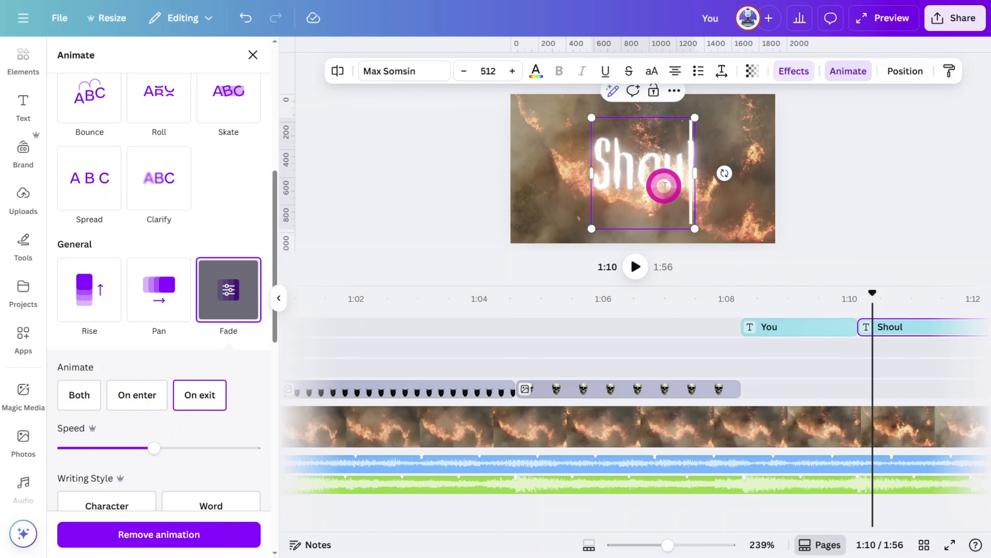
Split the "Shouldn't" title at about 1:12 and reword its second part as "Have".
scroll(723, 347, "right", 6)
left_click_drag(613, 295, 715, 295)
key("s")
left_click(747, 326)
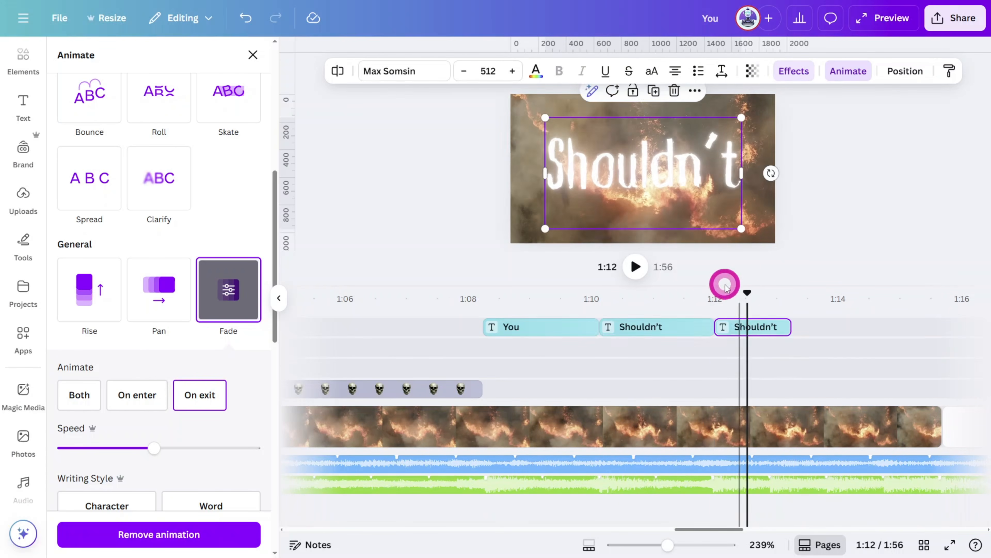
double_click(664, 172)
type("Have")
Play back the titles and extend the "Have" title to near the end of the wildfire clip.
left_click(699, 295)
key("space")
left_click_drag(789, 327, 918, 328)
left_click(769, 313)
left_click_drag(768, 313, 748, 313)
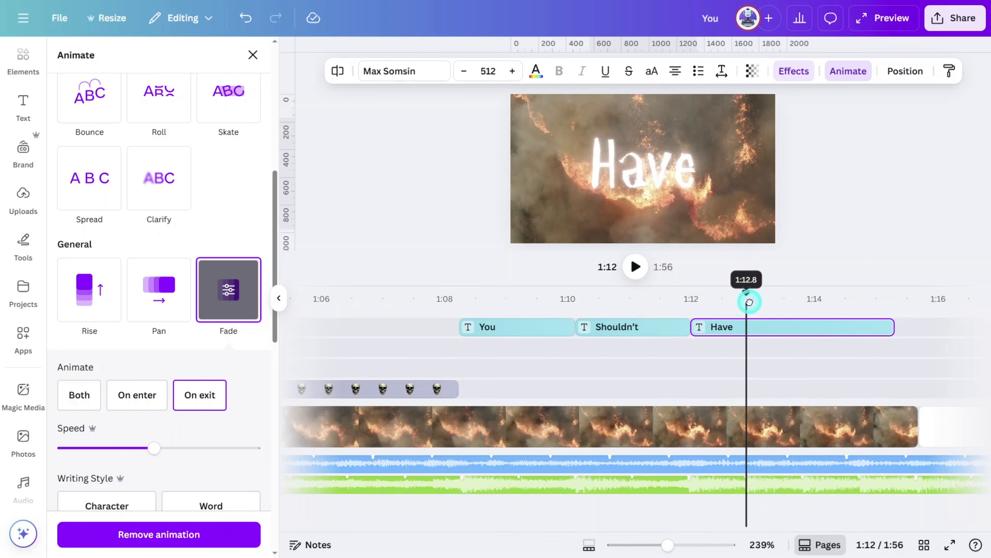
Split the "Have" title at 1:12.8 and reword its second part as "Joined".
key("s")
left_click(756, 359)
double_click(658, 177)
type("Join")
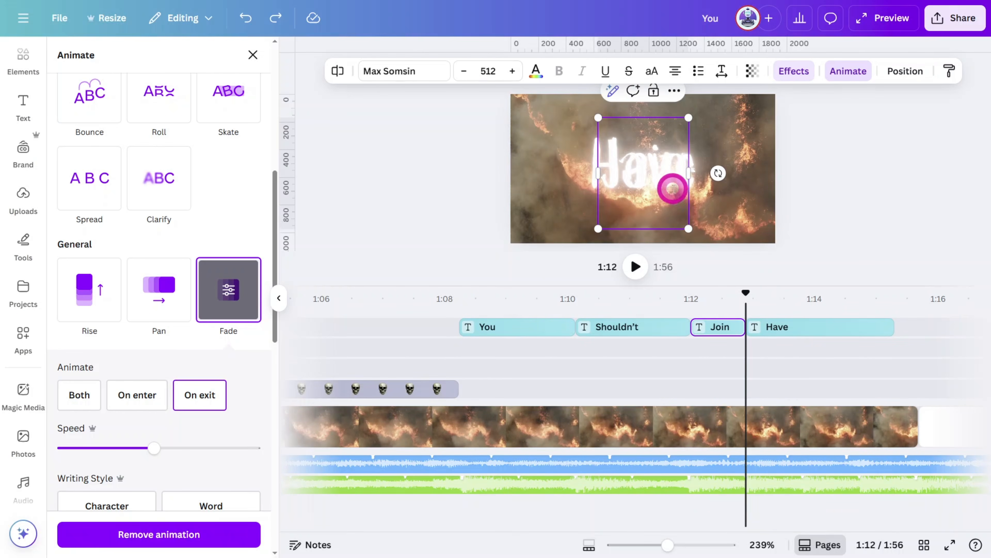
left_click(761, 327)
double_click(660, 185)
type("Joined")
Split the "Joined" title near 1:14, reword its second part as "The" and play it back.
left_click_drag(761, 295, 739, 297)
key("s")
left_click(821, 324)
double_click(680, 186)
type("The")
key("space")
key("space")
Split the "The" title near 1:15, reword its second part as "Game" and play back the title sequence.
left_click_drag(851, 297, 381, 302)
key("s")
left_click(852, 327)
double_click(658, 188)
type("Game")
key("space")
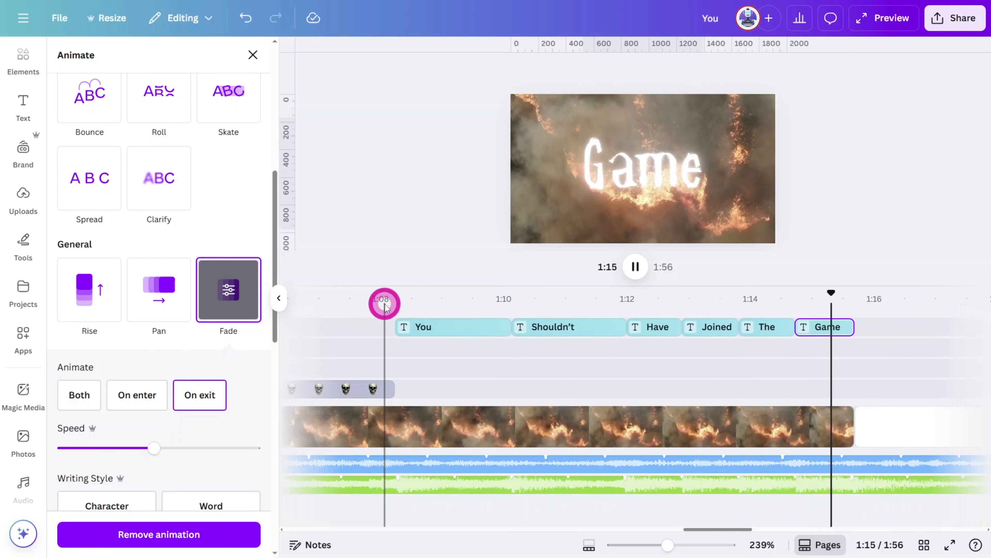
key("space")
Search the videos for "SCARY CASTLE", place the dark castle clip after the wildfire and trim it to 7.3 s.
scroll(23, 391, "down", 3)
left_click(22, 426)
left_click(138, 62)
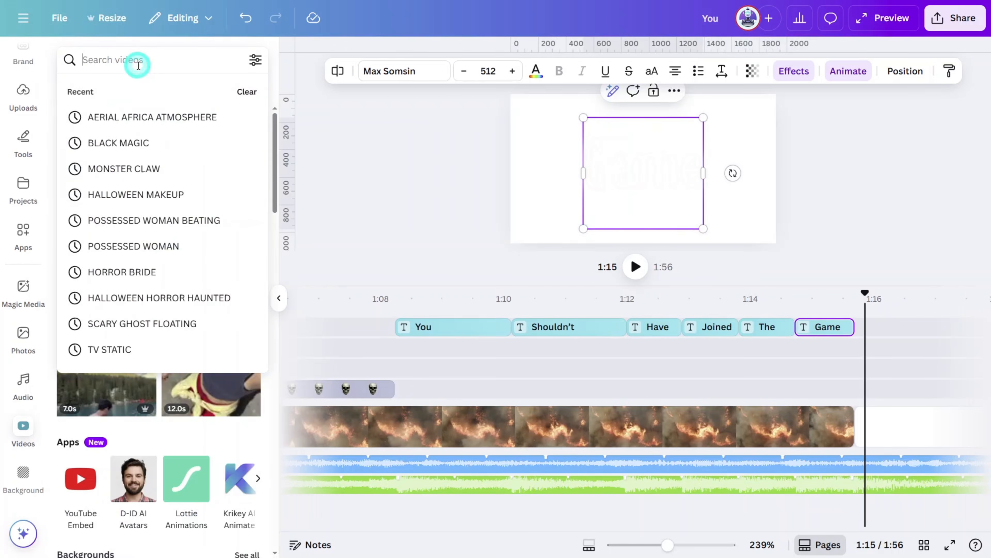
type("SCARY CASTLE")
key("Return")
left_click_drag(89, 150, 859, 415)
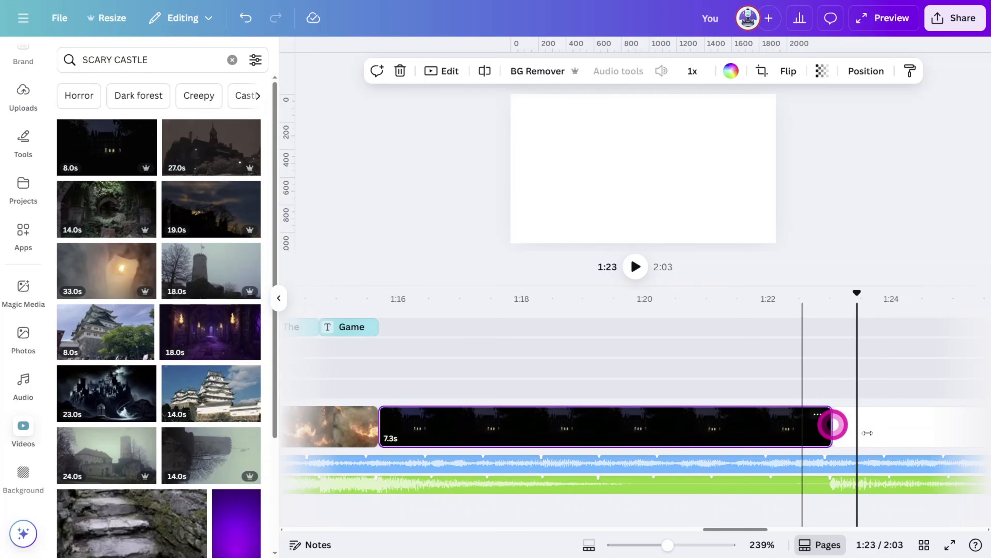
Search the videos for "MAN WITH SCARY MASK" and overlay the hooded figure semi-transparently on the black clip after the castle.
left_click(174, 66)
type("MAN WITH SCARY MASK")
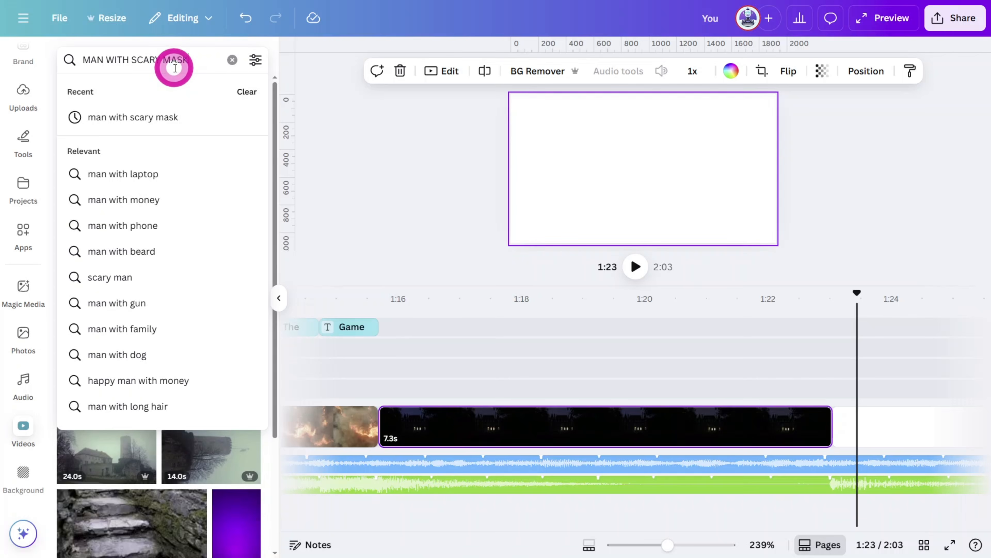
key("Return")
left_click_drag(834, 417, 834, 415)
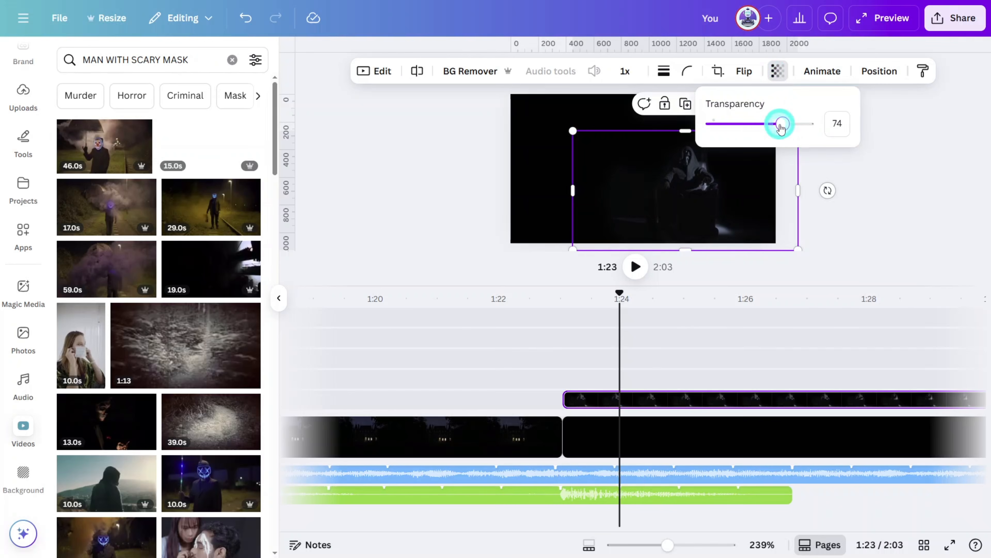
left_click(884, 175)
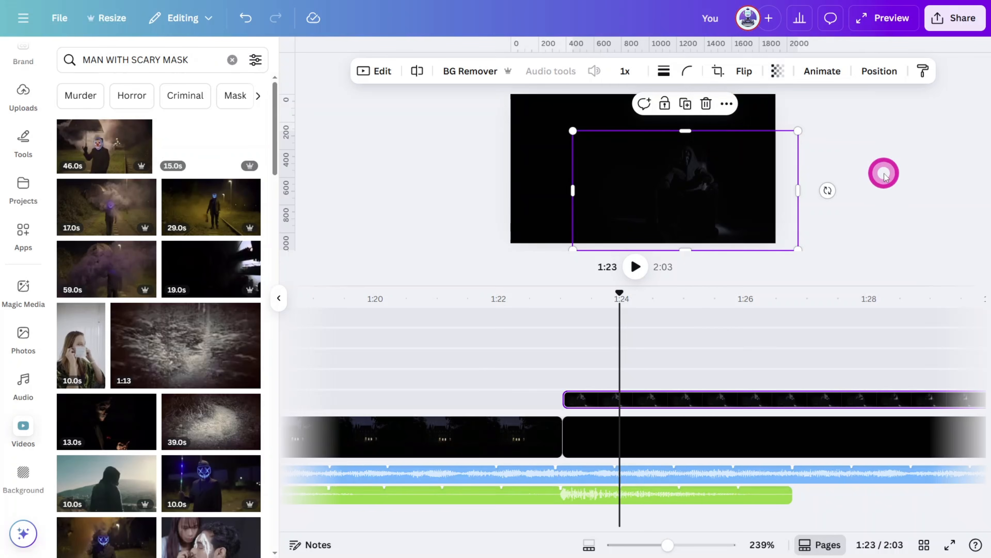
left_click(883, 173)
left_click(501, 363)
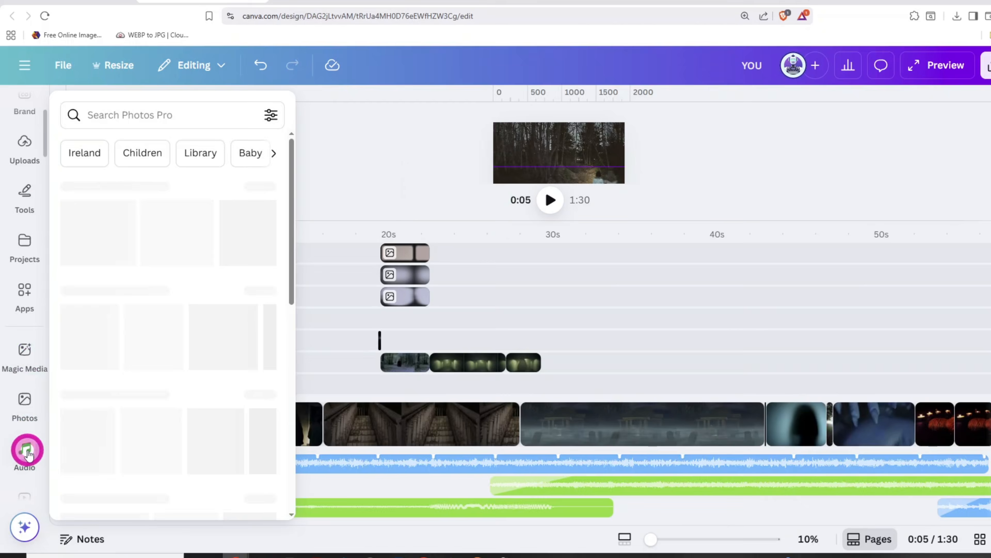
Filter the audio library to effects and search for "ELECTRICAL 31".
left_click(31, 453)
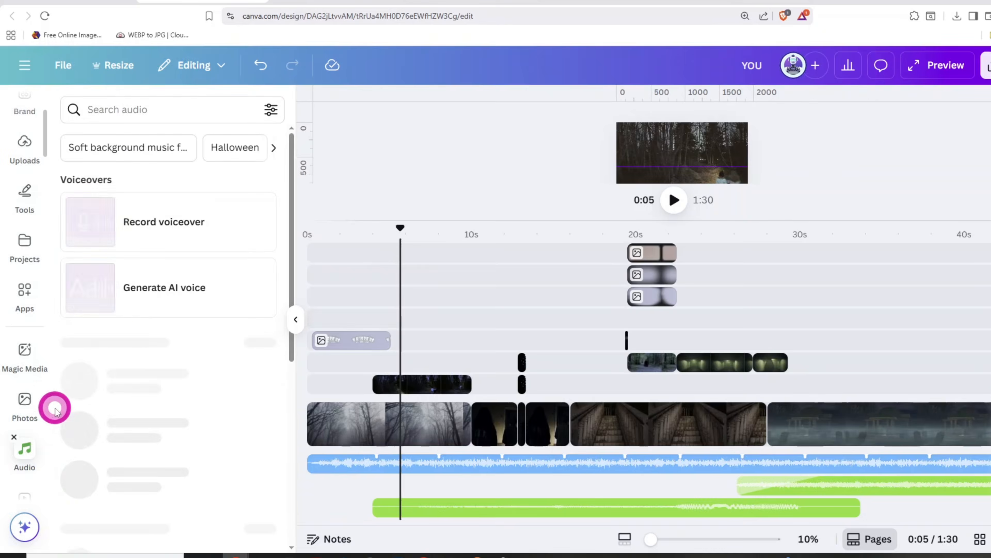
left_click(269, 109)
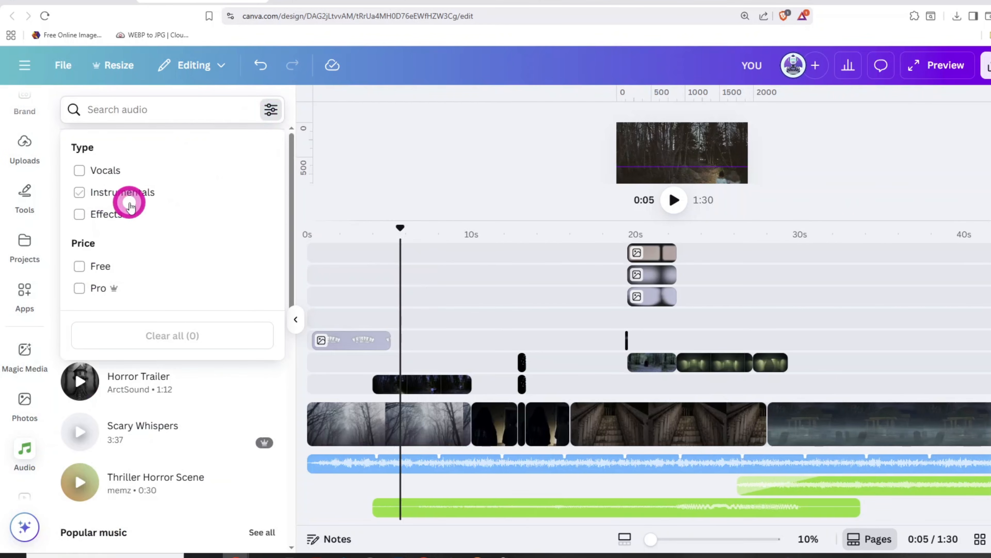
left_click(114, 214)
left_click(163, 110)
key("Caps_Lock")
type("ELECTRIC")
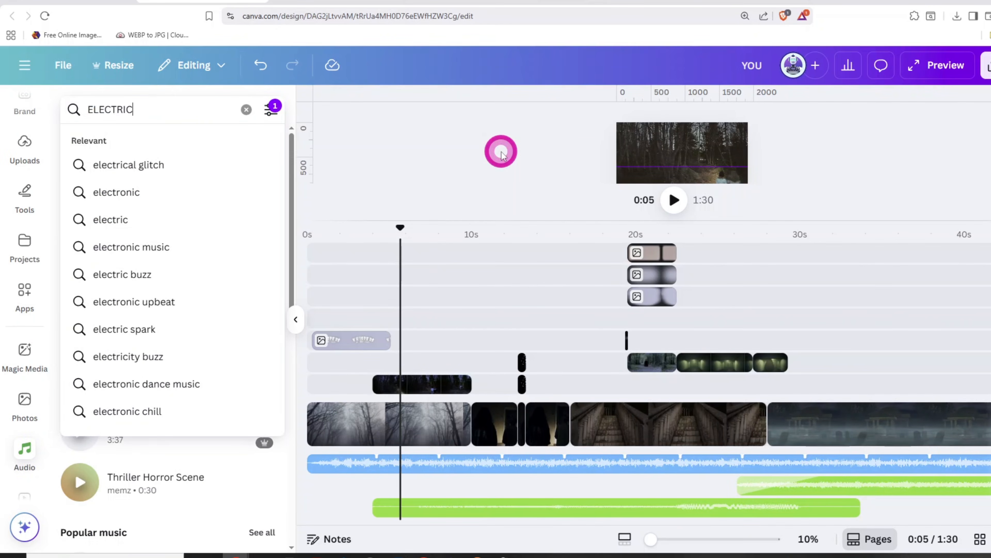
type("AL 31")
key("Return")
Preview PREL Electrical 31 and place it at 0.2 s under the opening title.
left_click(73, 207)
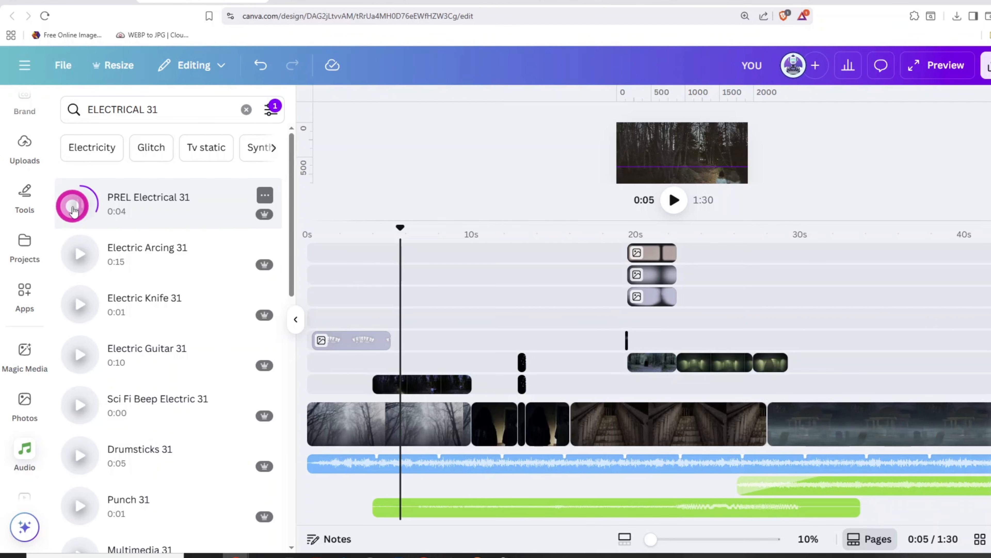
left_click_drag(67, 212, 358, 490)
left_click(318, 234)
left_click(368, 495)
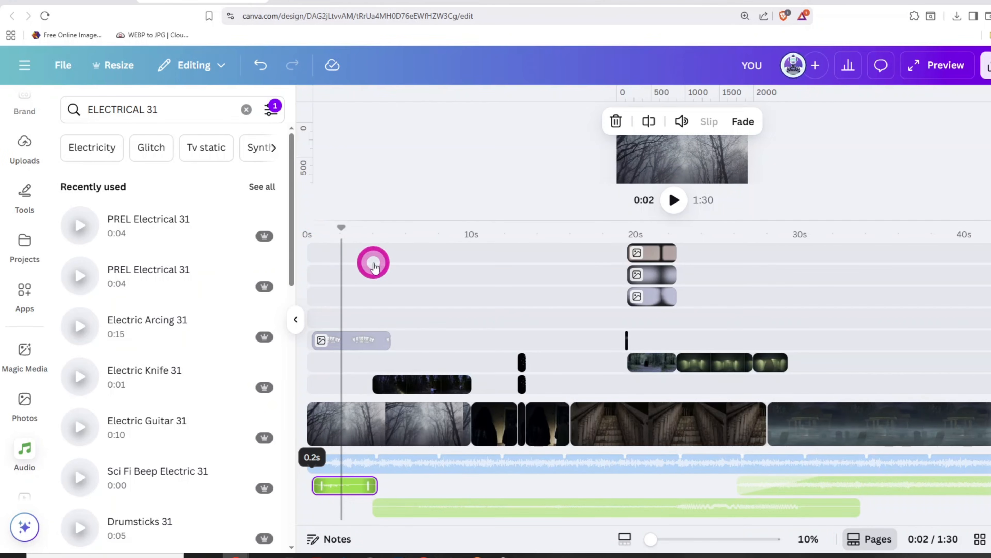
Search the audio for "SCARY EVIL LAUGH" and place the four-second Scary Evil Laughter from about 0:01 on a new audio track.
triple_click(146, 109)
type("SCARY E")
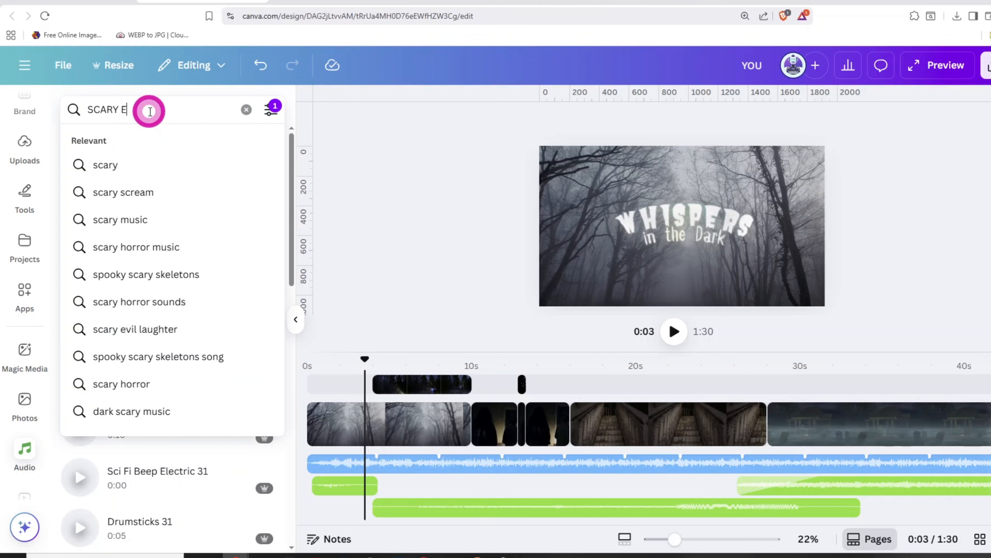
type("VIL LAUGH")
key("Return")
left_click(84, 257)
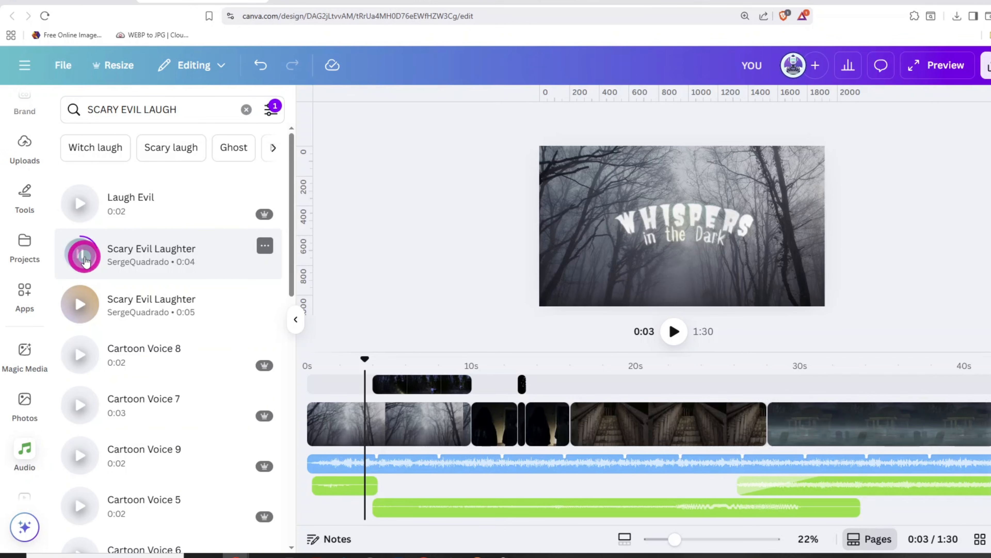
left_click_drag(86, 261, 359, 477)
Search for "G SHOCK", place G Shock (High sonics) directly after the electrical sound and adjust its volume.
triple_click(146, 109)
type("G SHOCK")
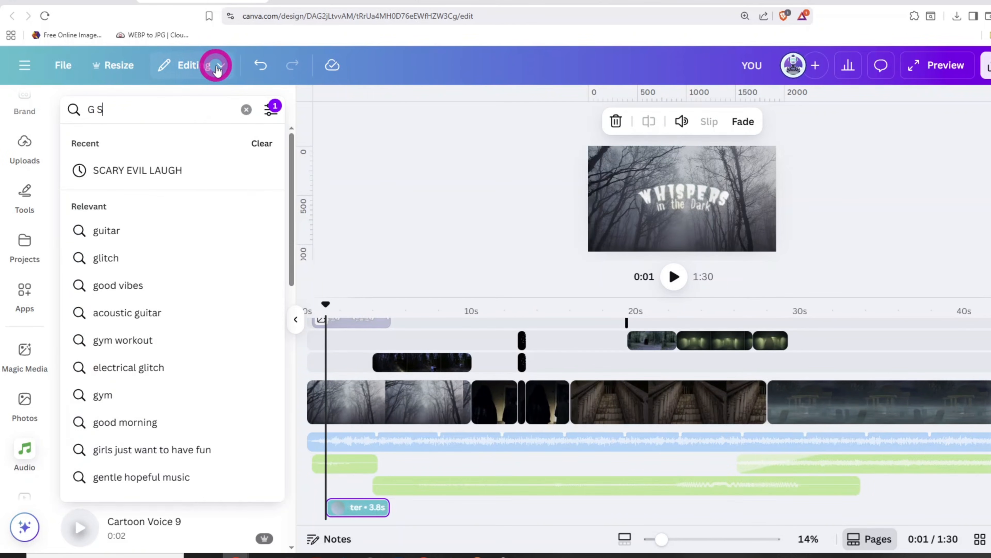
key("Return")
left_click(80, 203)
left_click_drag(82, 211, 371, 328)
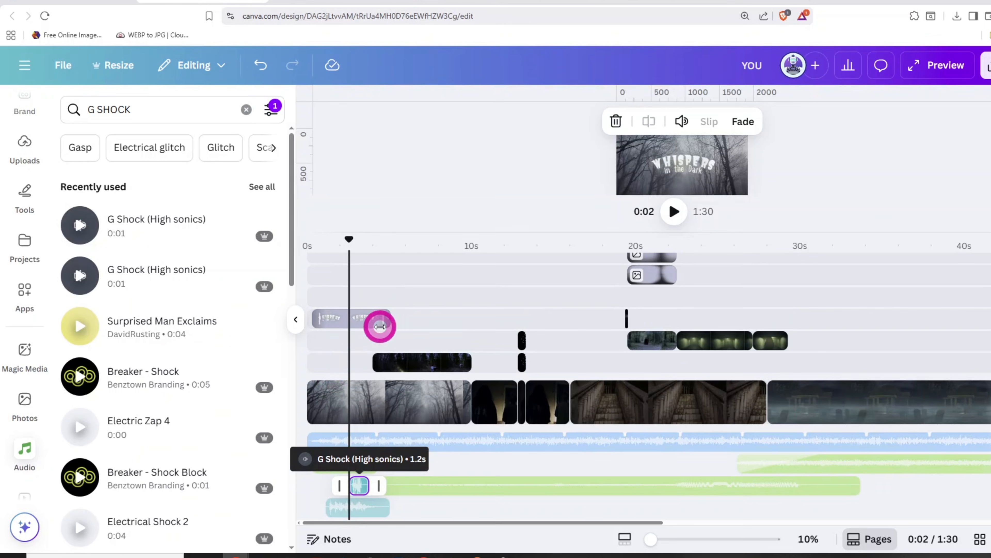
left_click(682, 121)
left_click(775, 164)
left_click(830, 168)
Search for "KIDS GAME", place the 0:11 Kids Game Distant Children Playing sound at about 0:06 and adjust its volume.
left_click(209, 108)
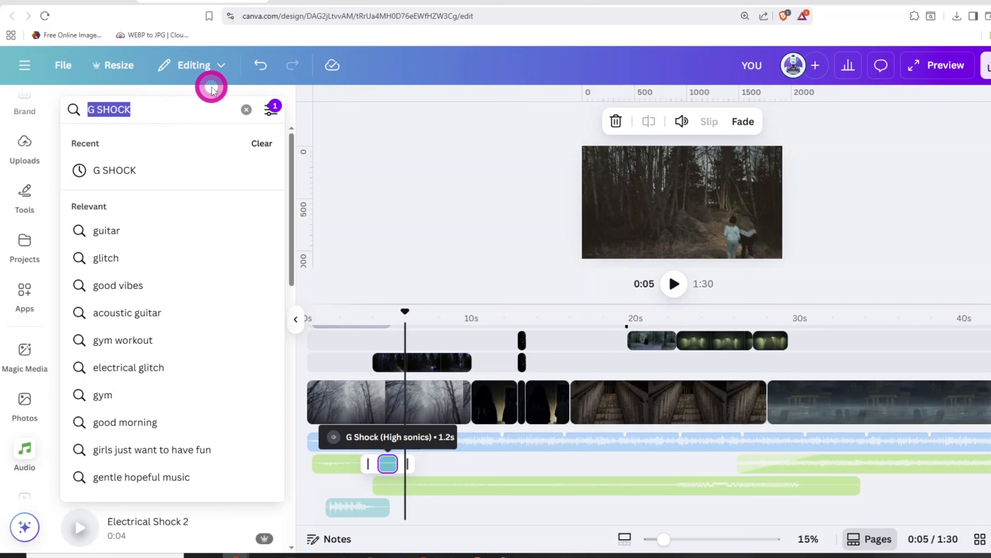
type("KIDS GAME")
key("Return")
left_click(81, 207)
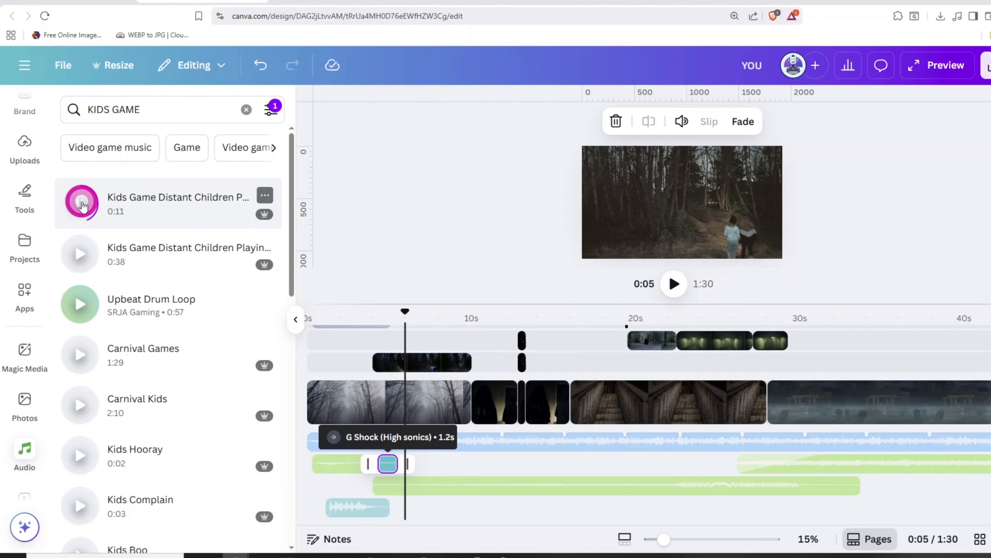
left_click_drag(84, 206, 416, 445)
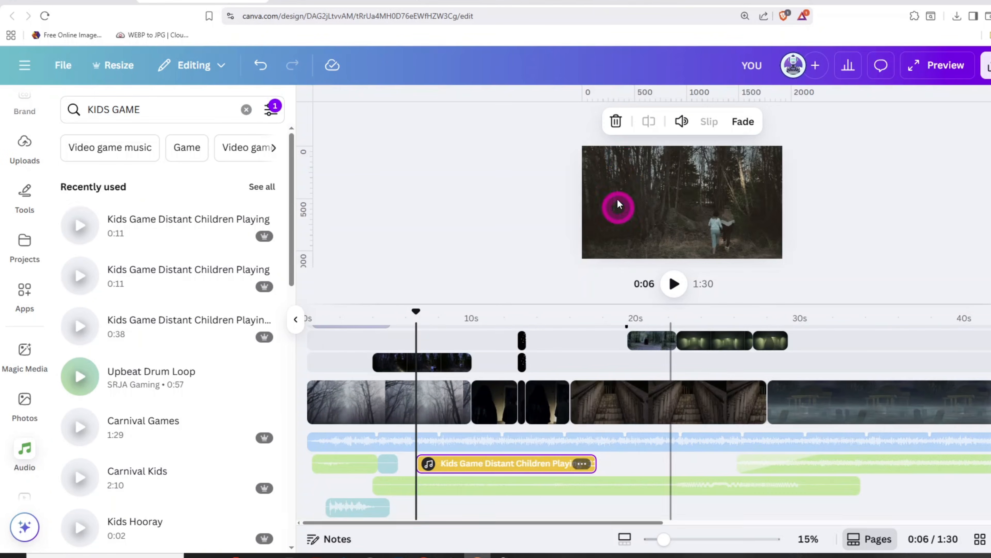
left_click(678, 122)
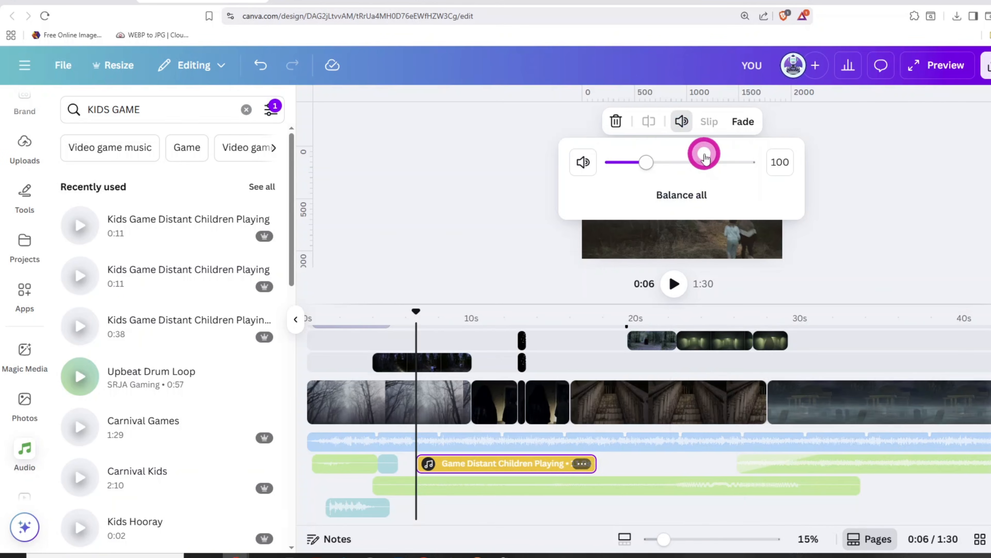
left_click(823, 187)
Search for "DISTORTION GLITCH" and place the Distortion Glitch sound under the short glitch overlays near 0:12.
left_click(203, 106)
type("DISTORTION GLITCH")
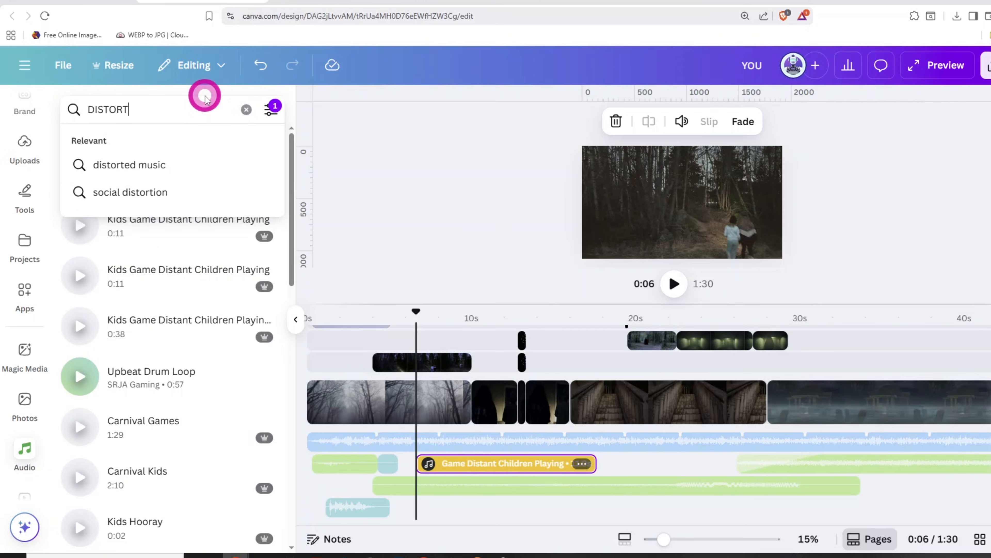
key("Return")
left_click(77, 204)
left_click_drag(79, 208, 521, 478)
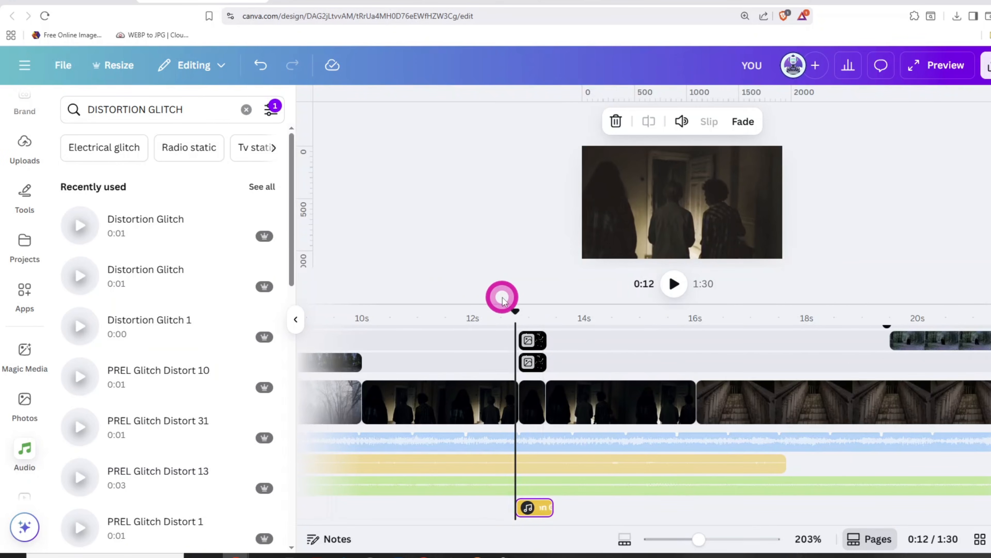
Play back the glitch moment and trim the Distortion Glitch sound to 0.5 s, ending with the overlays.
key("space")
key("space")
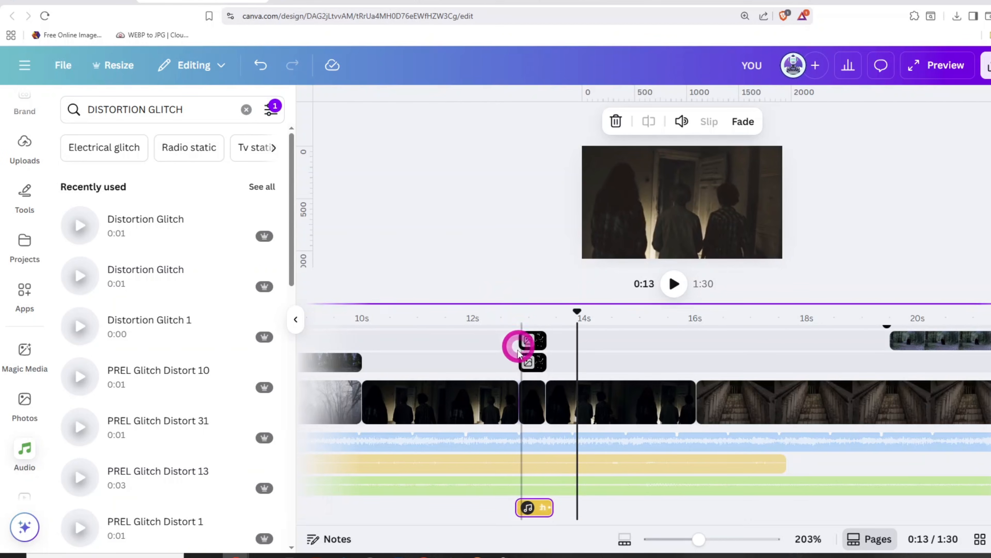
left_click(533, 509)
left_click_drag(540, 508, 533, 508)
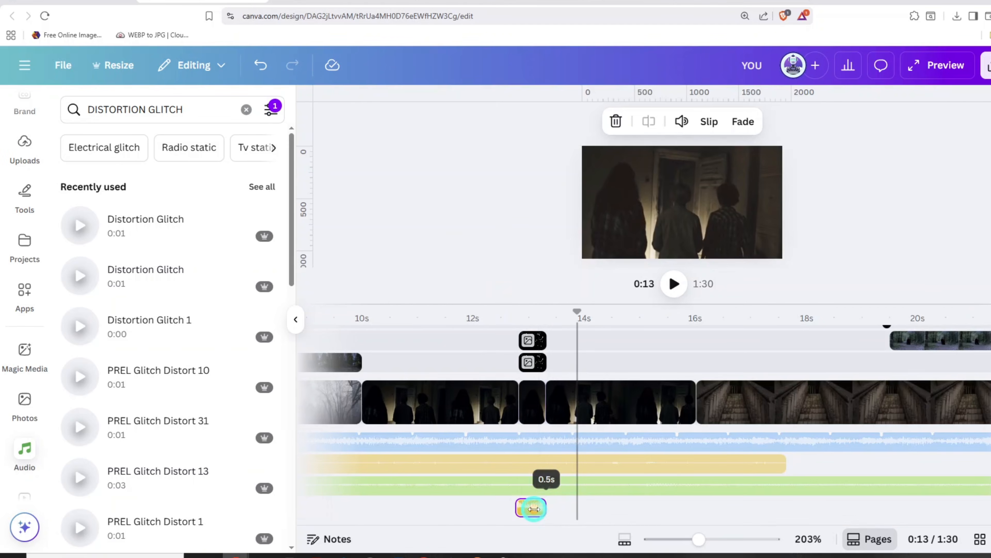
Search for "HORROR MUSIC BUILD UP" and place Horror Music Building Up at about 0:20 under the forest figure overlay.
left_click(664, 103)
type("HORROR MUSIC BUILD UP")
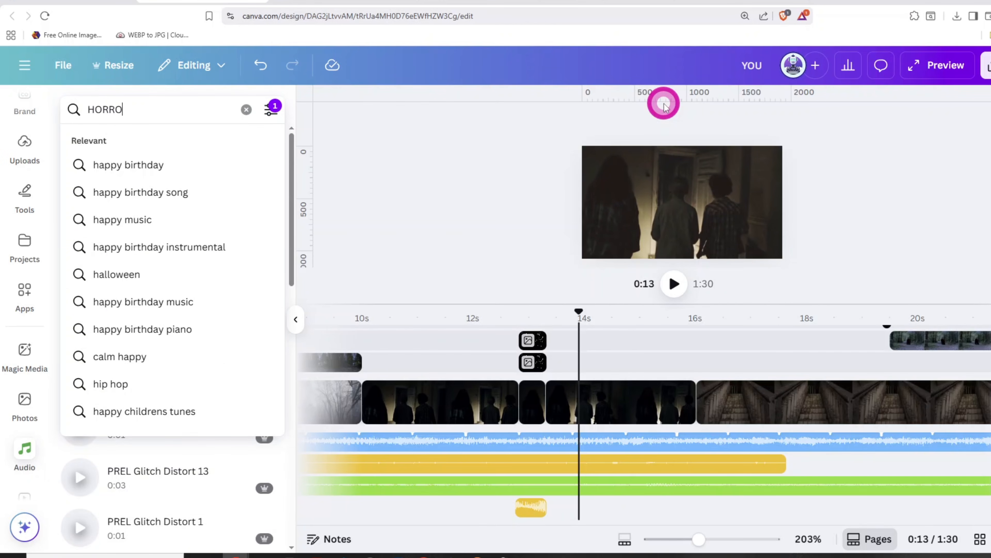
key("Return")
left_click(85, 201)
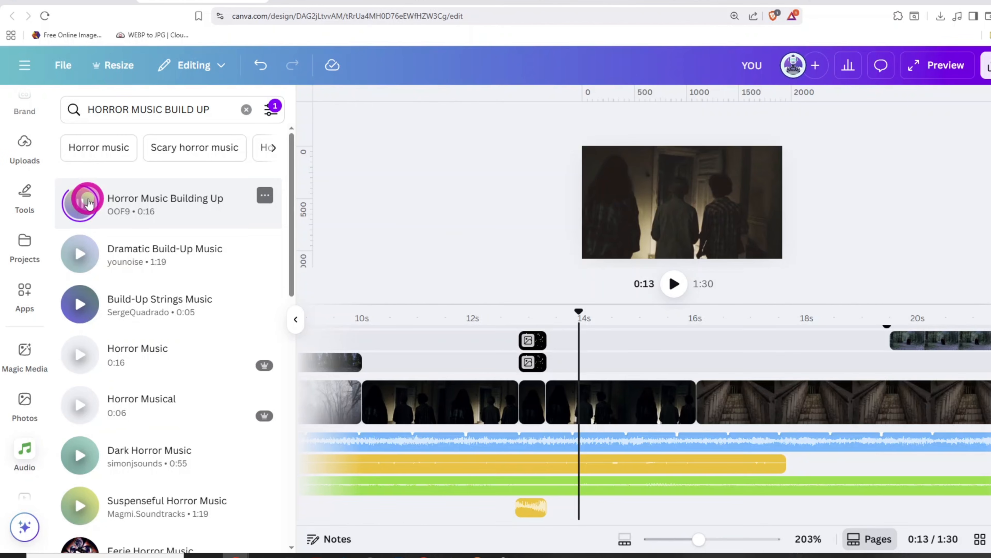
left_click_drag(85, 201, 746, 510)
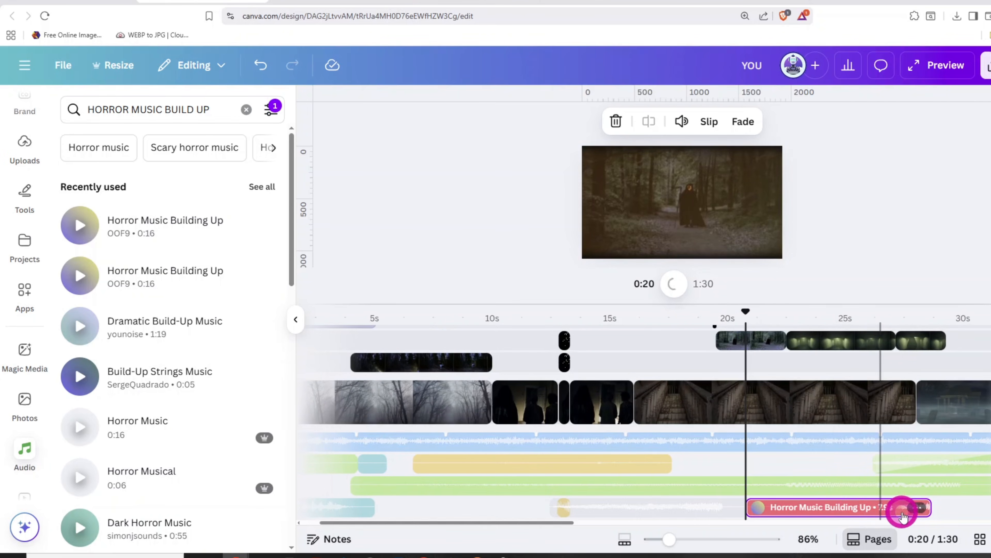
Move the Horror Music Building Up sound to about 0:08 so that it ends where the staircase clip begins.
left_click_drag(729, 322, 633, 323)
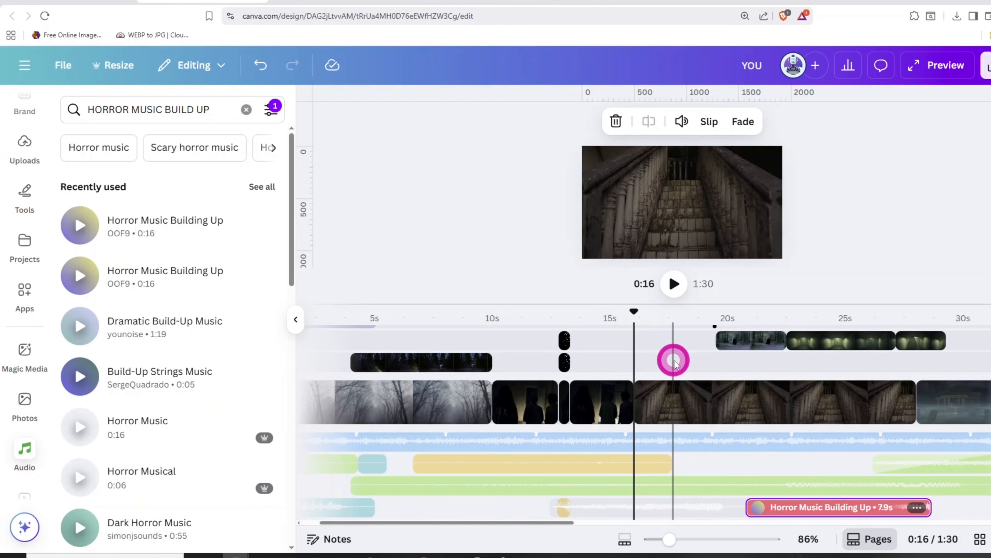
key("ctrl+x")
key("ctrl+v")
left_click_drag(763, 512, 575, 510)
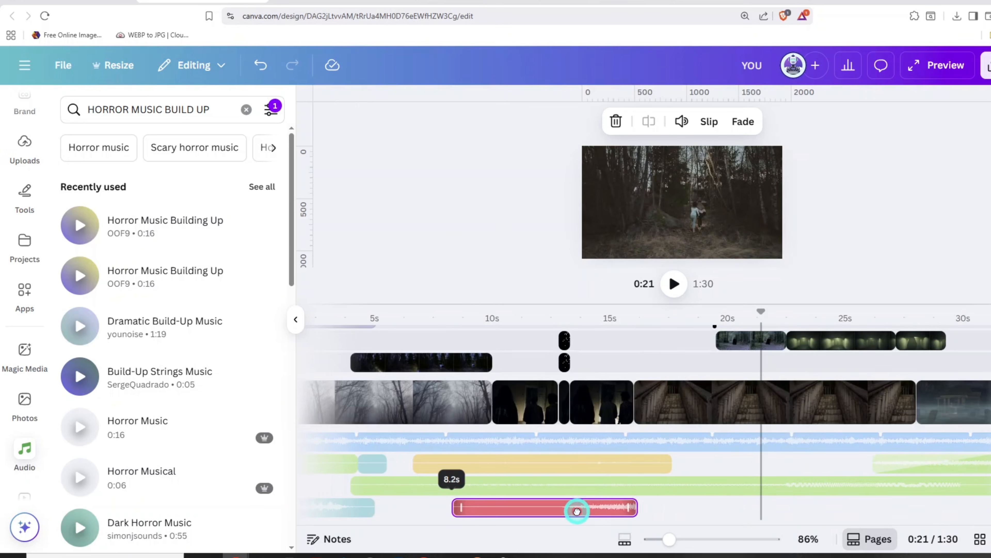
Search for "SCREAM FEMALE 4", place the Scream Female 4 sound at about 0:17 under the house title and adjust its volume.
triple_click(166, 110)
type("SCREAM FEMALE 4")
key("Return")
left_click(88, 200)
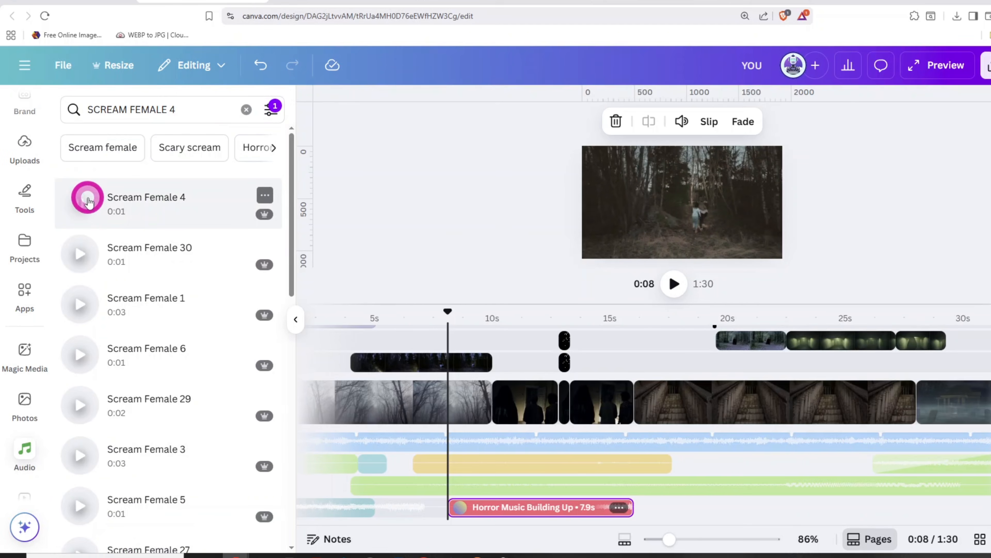
left_click_drag(89, 201, 681, 486)
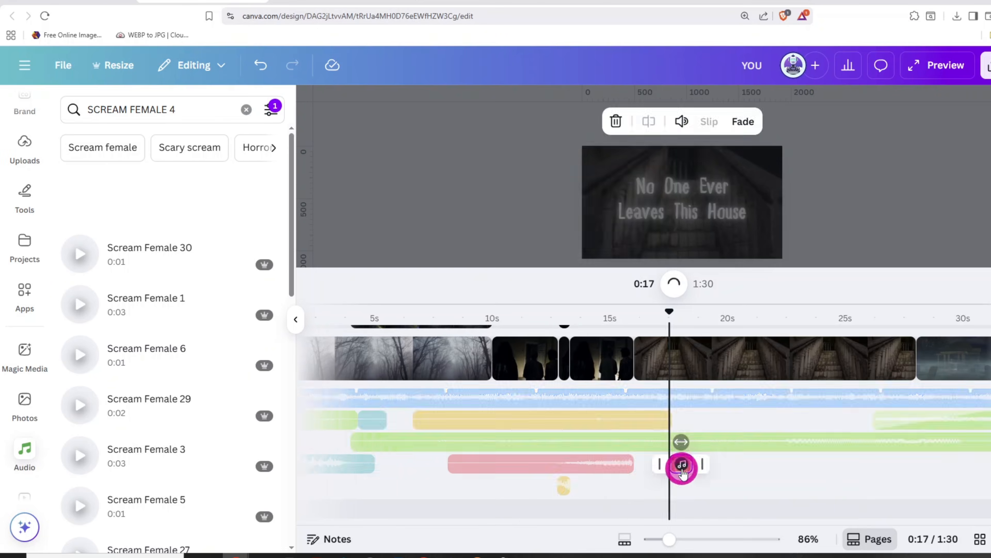
left_click(681, 121)
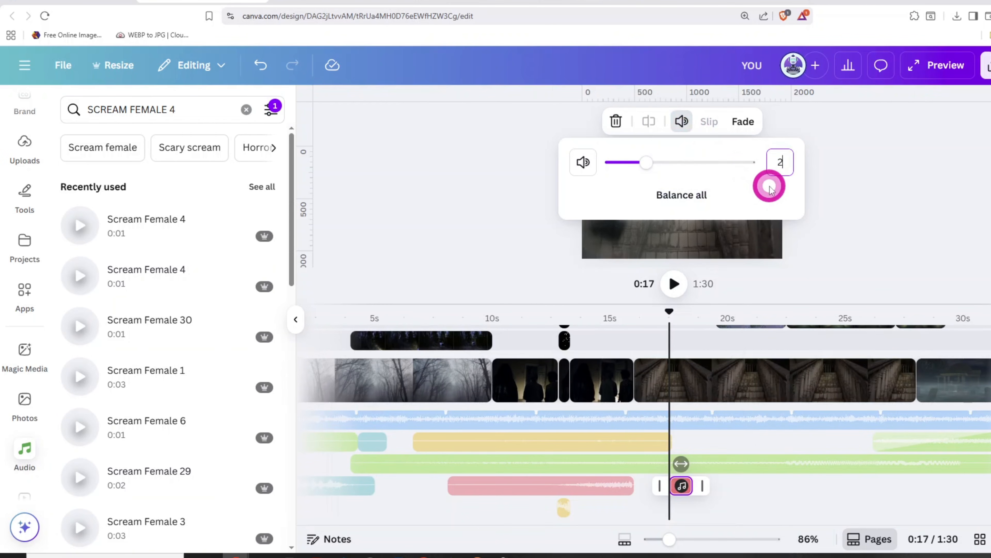
left_click(845, 233)
Search for "DISTORTION STATIC" and place short Distortion Static sounds under the glitch overlays at about 19.5 s and 22.5 s.
triple_click(201, 107)
type("DISTORTION STATIC")
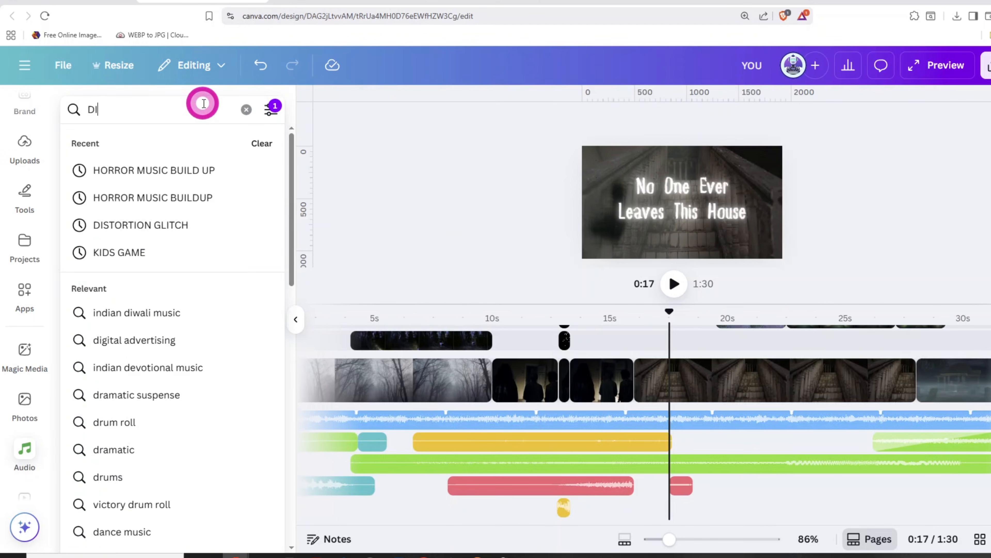
key("Return")
left_click(79, 201)
left_click_drag(78, 201, 720, 410)
left_click_drag(830, 445, 728, 442)
scroll(756, 391, "up", 5)
scroll(757, 387, "right", 7)
left_click_drag(423, 361, 801, 403)
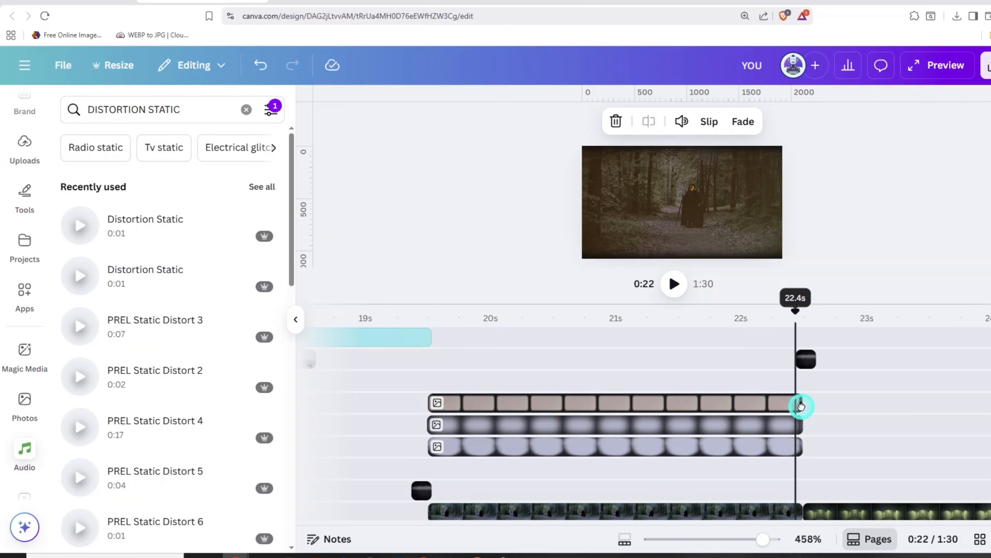
scroll(801, 405, "down", 3)
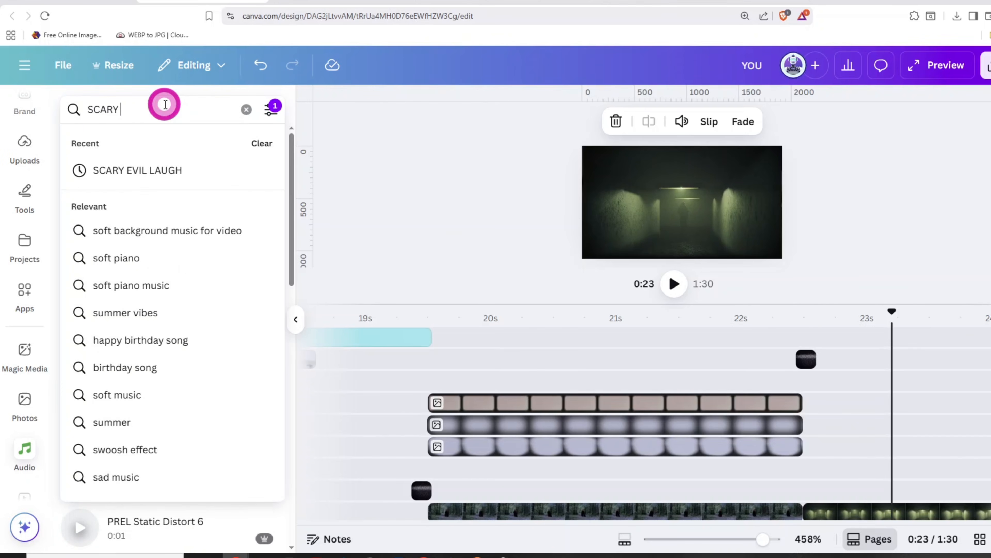
Search for "SCARY MONSTER GROWLING", place the Scary Monster Growling sound at about 0:20 and set its volume to 50.
type("MONSTER GROWLING")
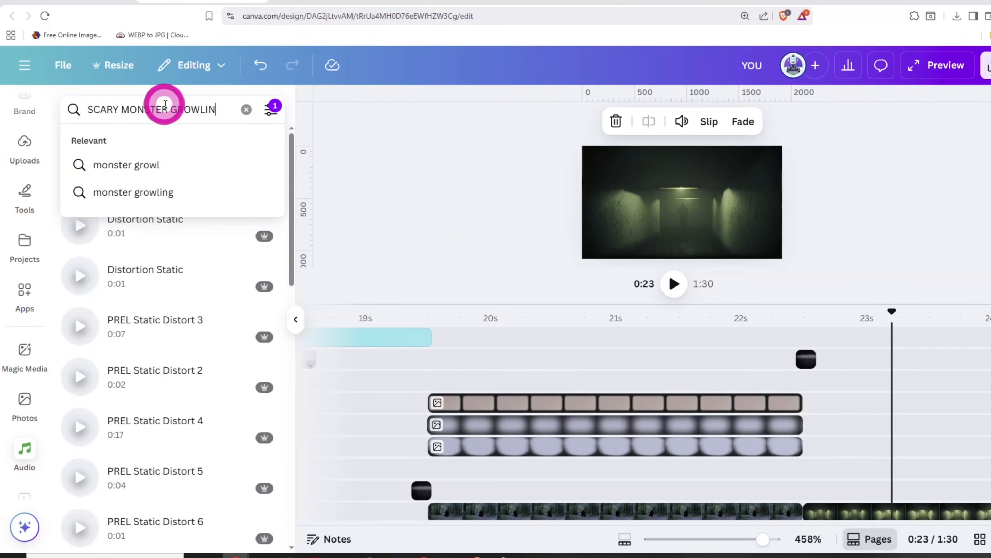
key("Return")
left_click(81, 202)
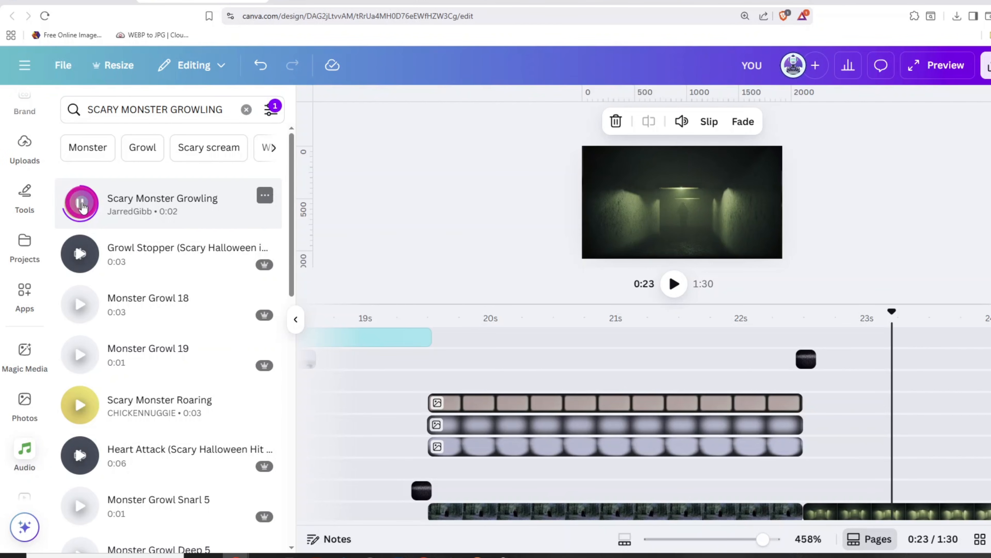
left_click_drag(81, 202, 496, 422)
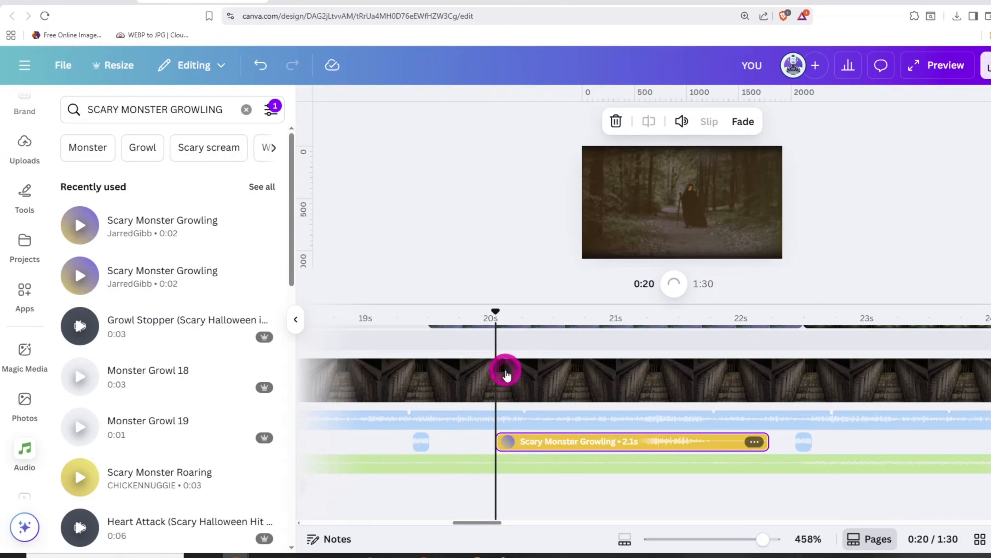
left_click(682, 122)
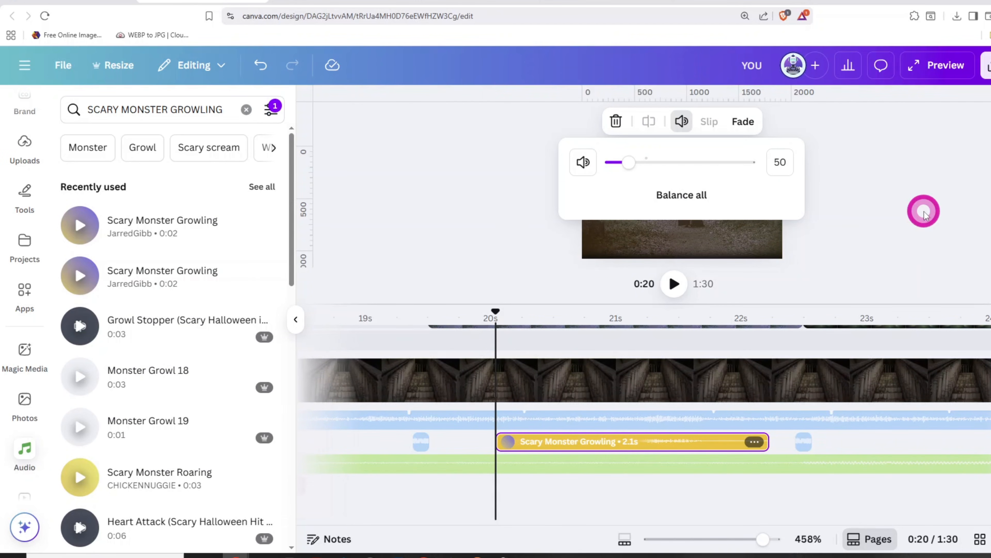
left_click(924, 213)
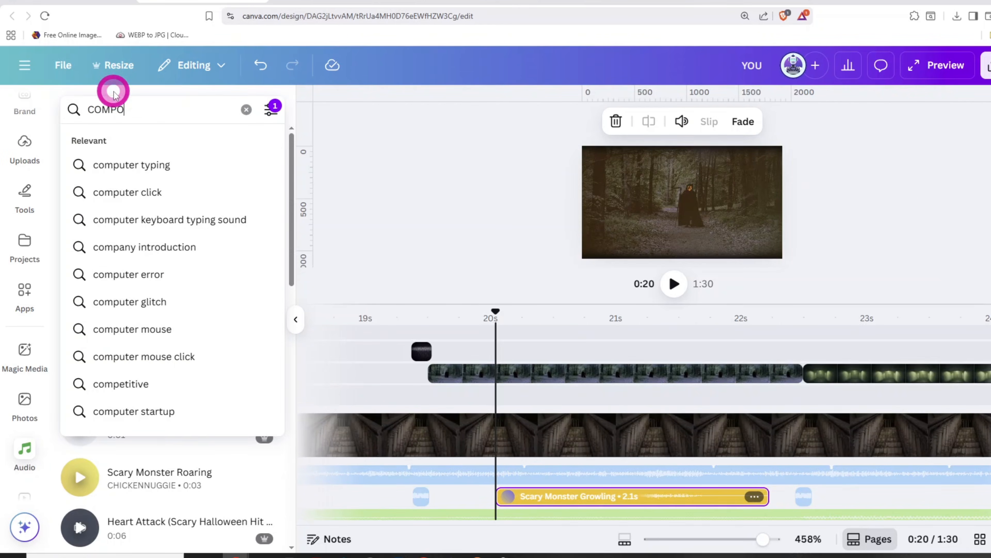
Search for "COMPOSITION STAB" and place the 0:10 Composition Stab sound at about 25 s.
type("OSITION STAB")
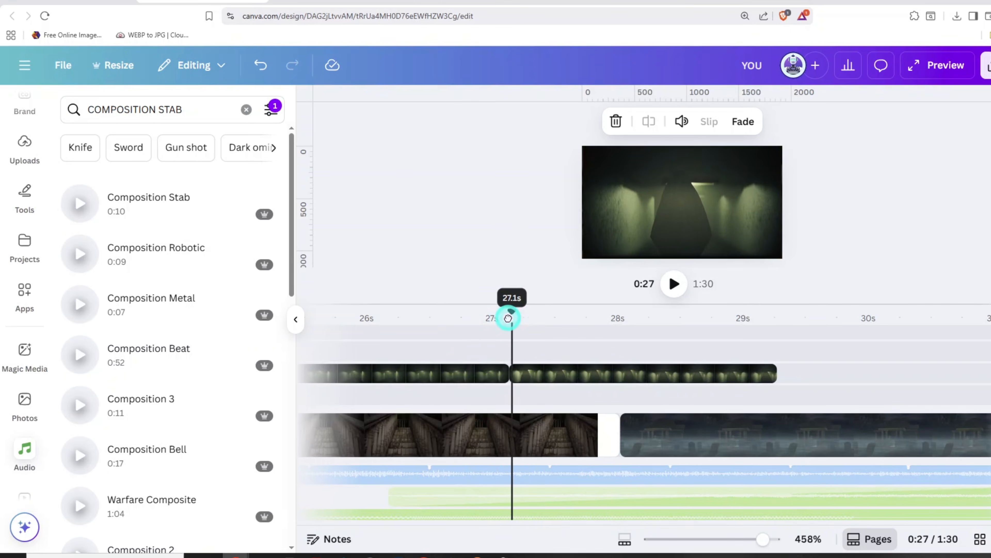
left_click(500, 318)
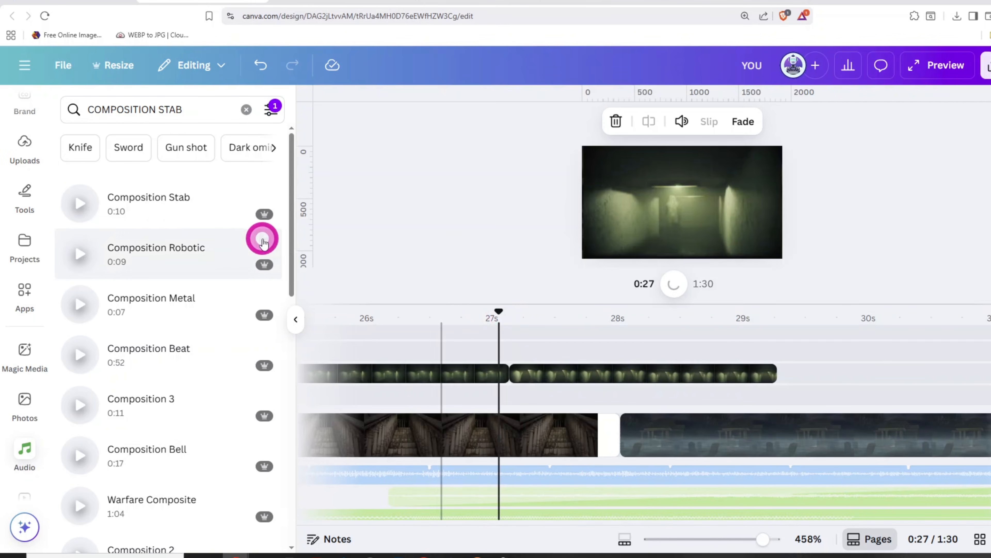
left_click_drag(144, 206, 343, 474)
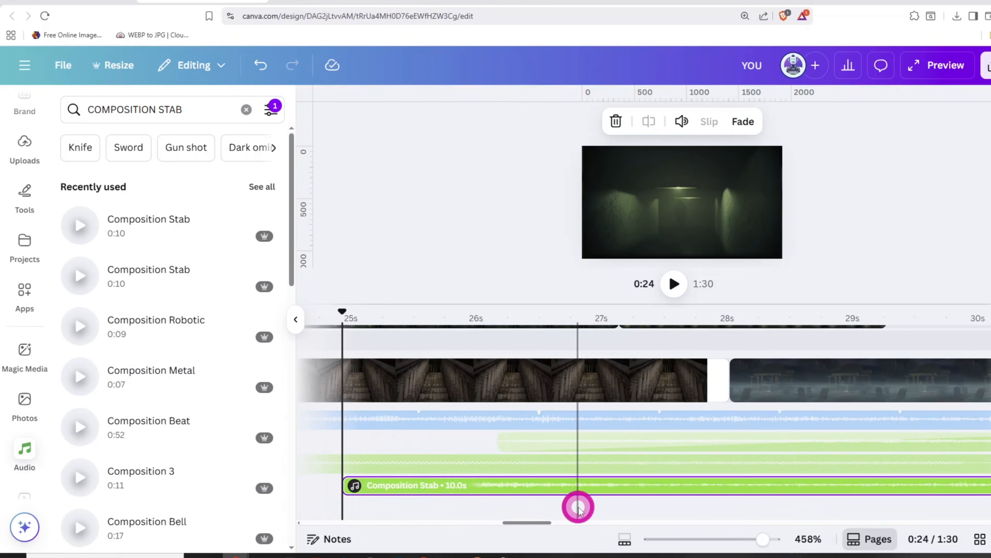
Move the Composition Stab sound to about 27 s, aligned with the last green corridor clip, and play it back.
scroll(579, 506, "down", 3)
scroll(564, 494, "up", 2)
left_click_drag(382, 317, 546, 321)
scroll(530, 485, "down", 2)
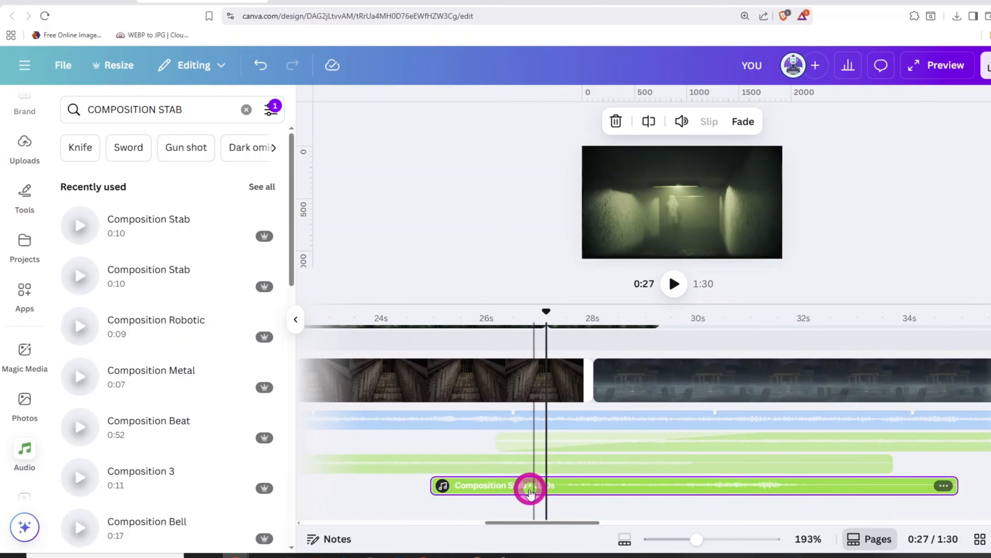
left_click_drag(529, 492, 644, 491)
left_click_drag(546, 313, 502, 312)
key("space")
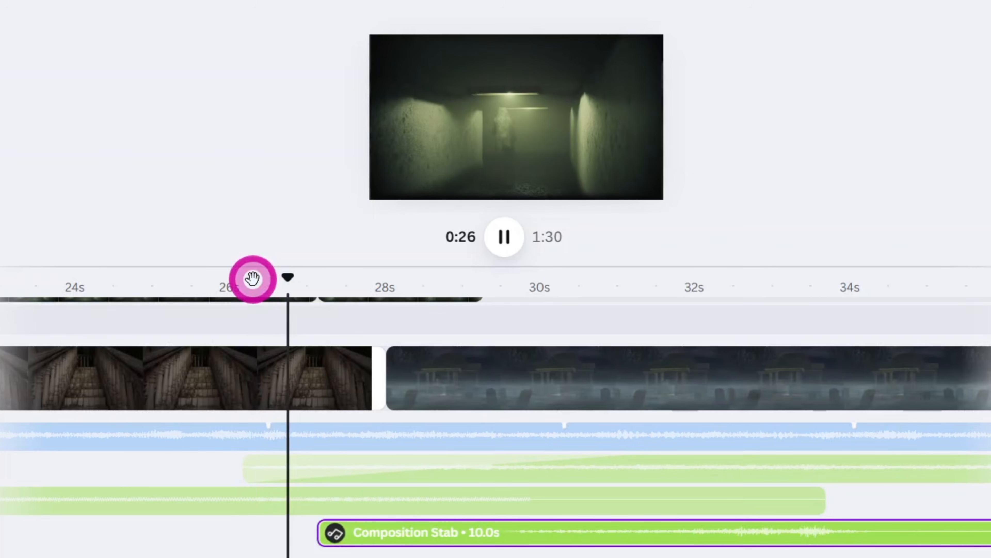
key("space")
Search for "SCARY MONSTER ROARING", align the 3.1 s Scary Monster Roaring sound with Composition Stab at about 0:27 and adjust its volume.
type("S")
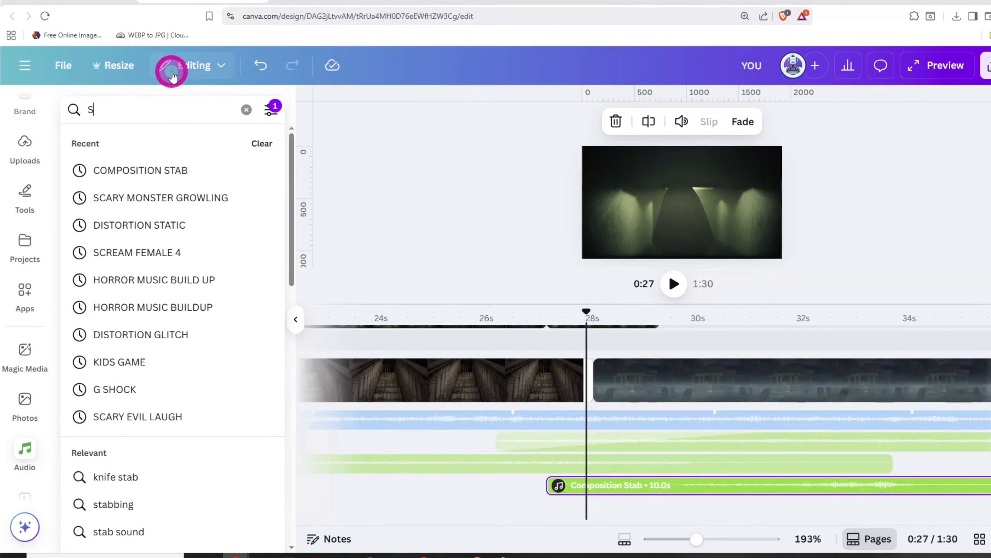
type("CARY MONSTER ROARING")
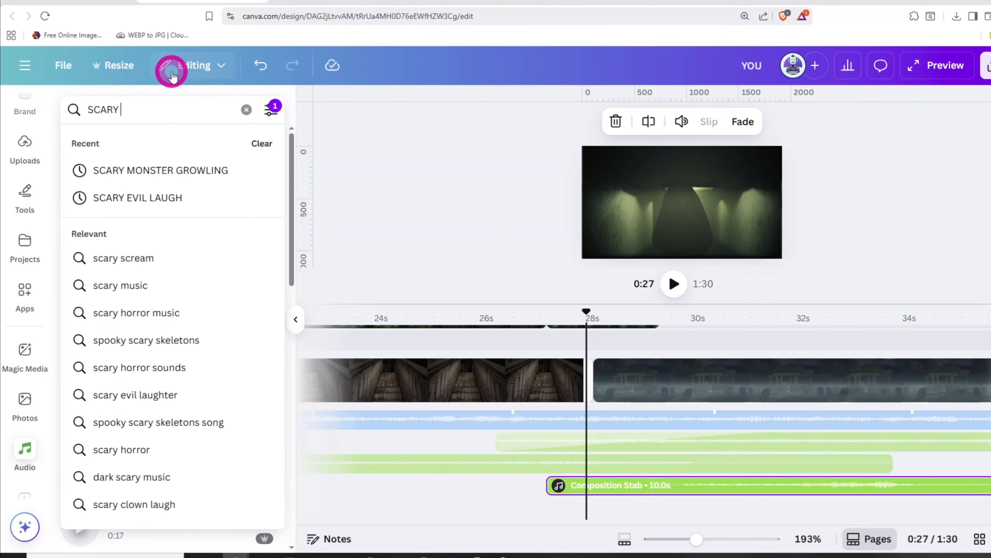
key("Return")
left_click(77, 211)
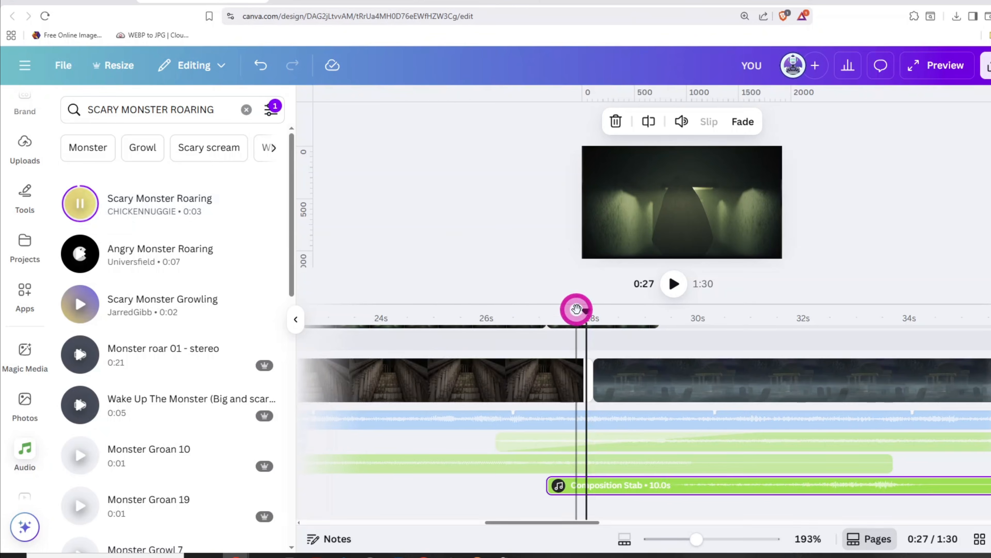
left_click_drag(586, 312, 617, 311)
left_click_drag(156, 205, 616, 468)
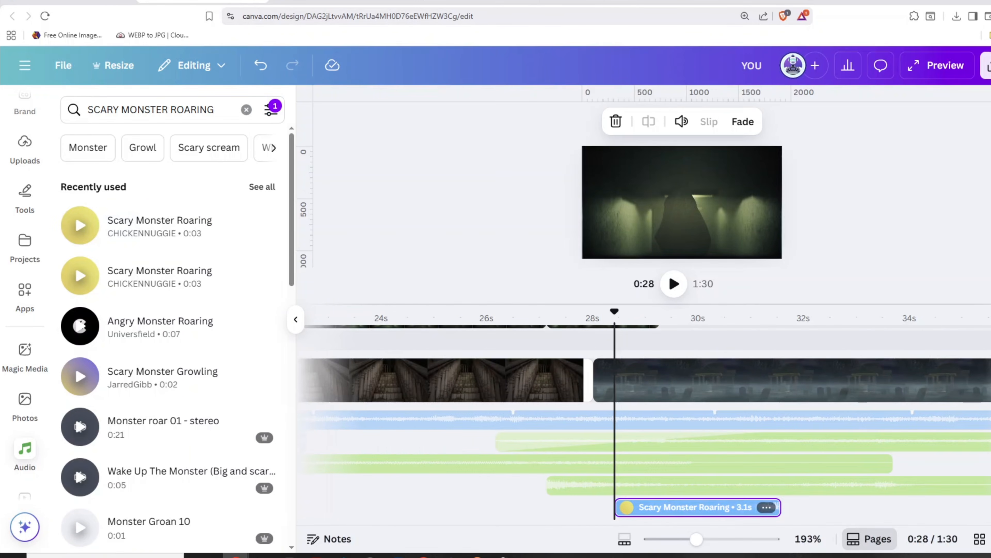
left_click(682, 122)
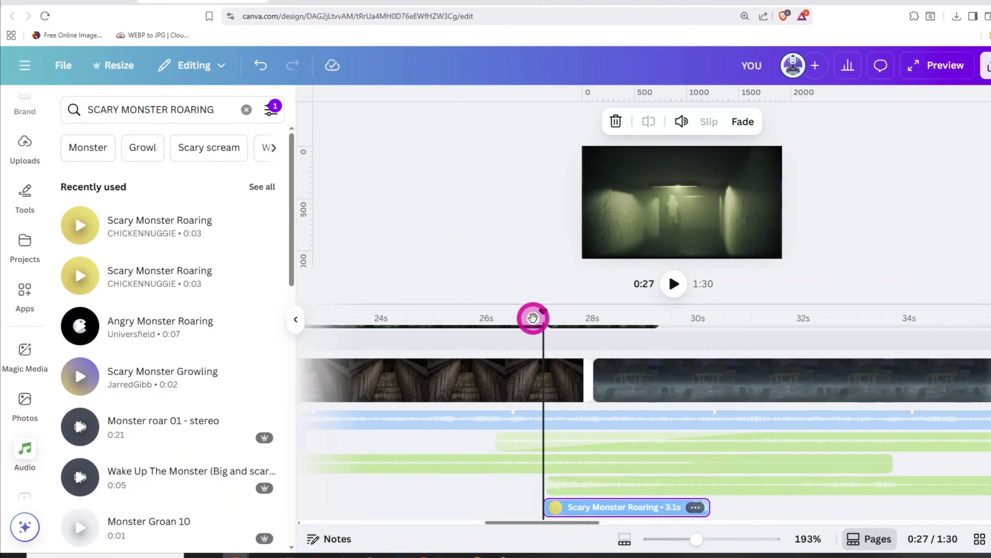
key("space")
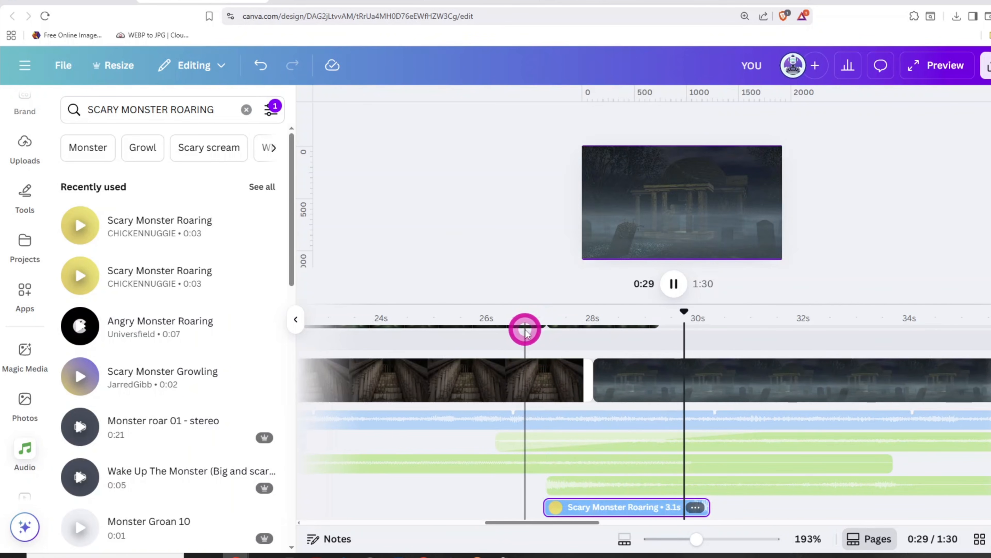
Search for "SCARY RISER", place the 0:08 Scary Riser sound at about 52 s under the first red hand clip and play it back.
type("SCA")
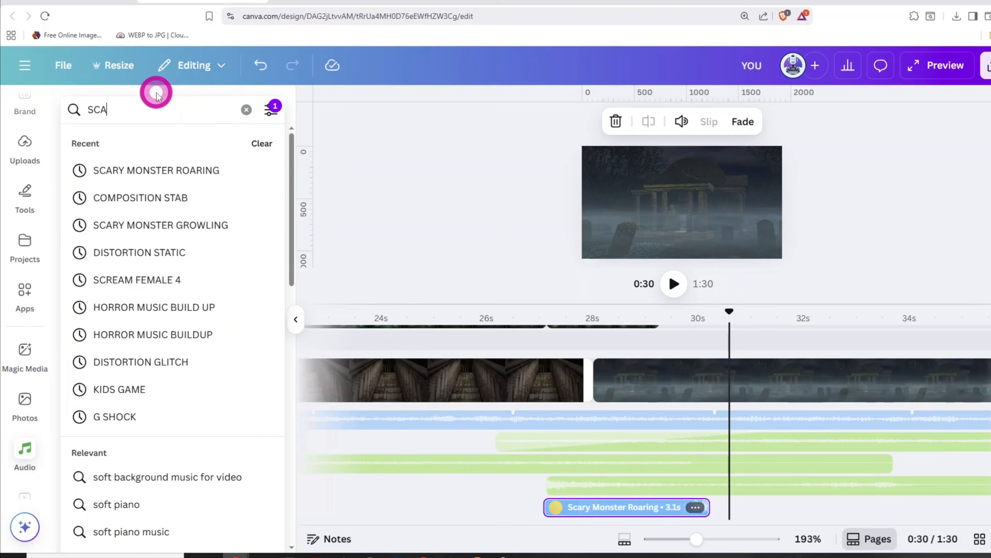
type("RY RISER")
key("Return")
left_click(84, 204)
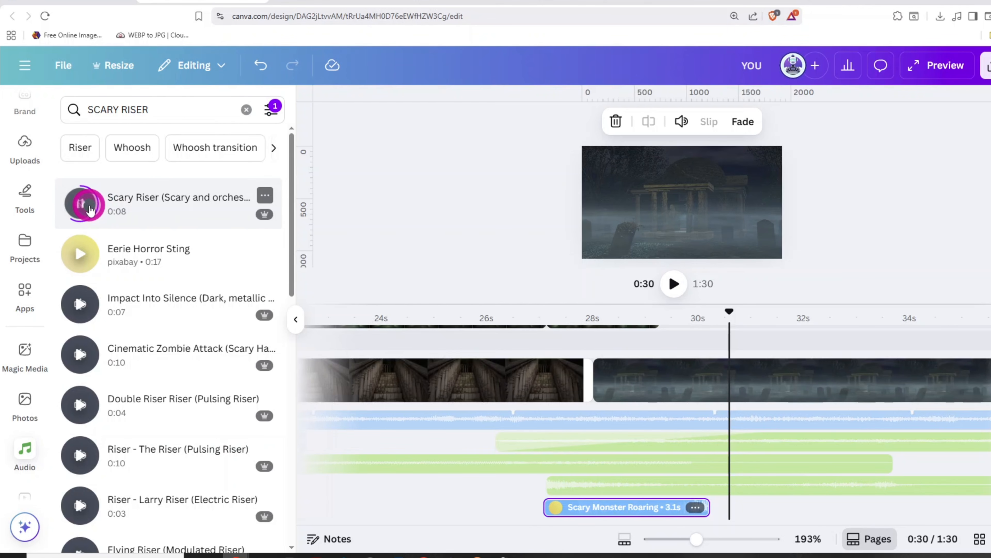
left_click_drag(90, 210, 316, 463)
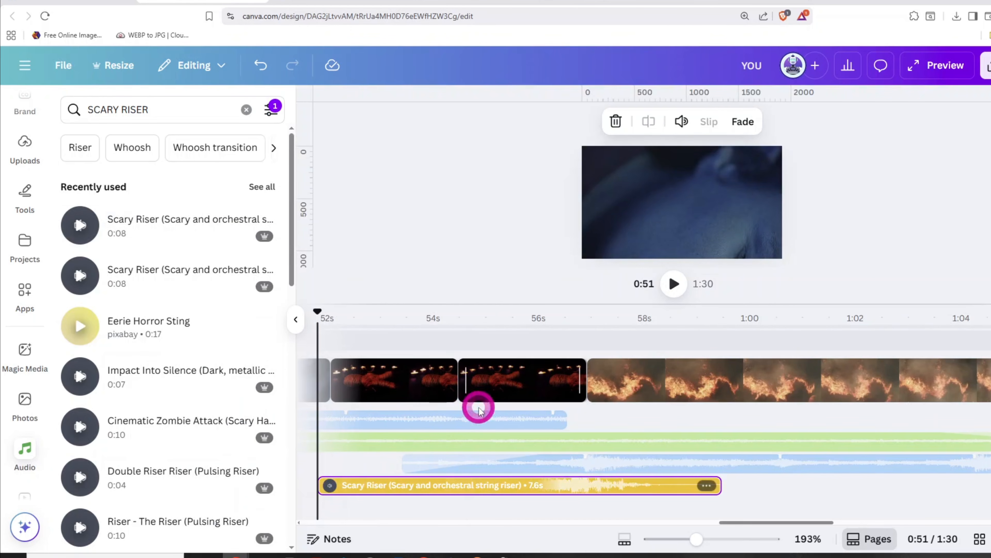
left_click_drag(600, 493, 611, 491)
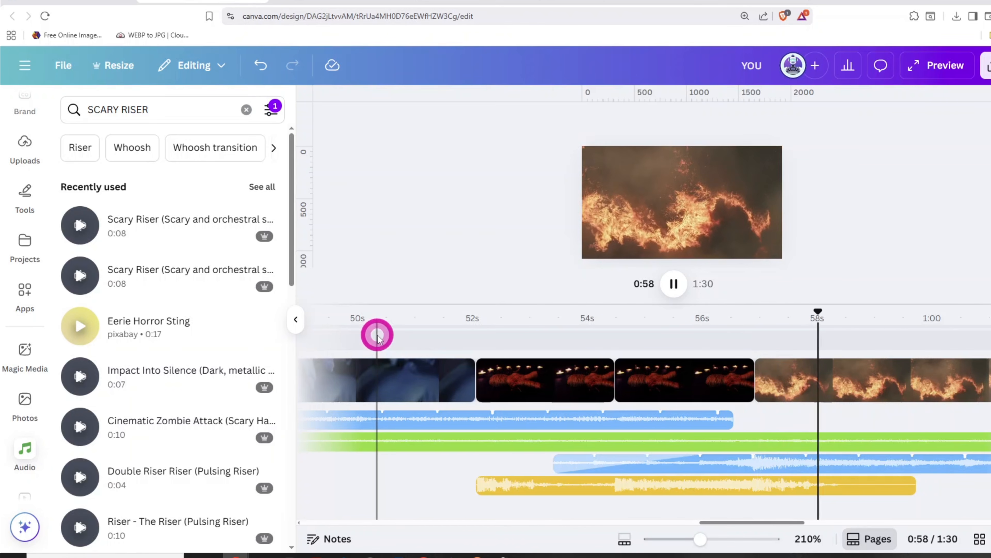
key("space")
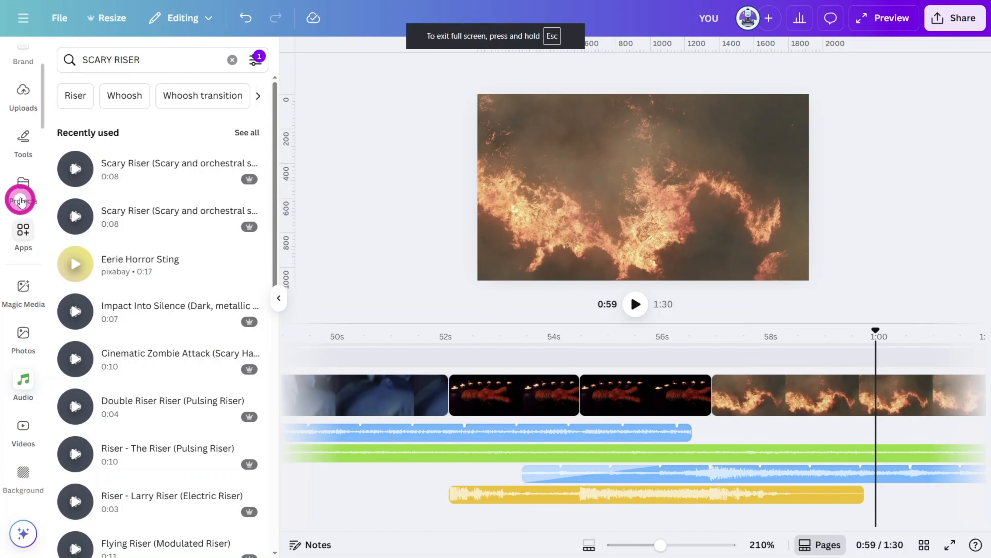
Search the elements for "9:16 FILM TEXTURE OVERLAY FRAME" and open the details of the free black-bordered frame among the graphics.
scroll(20, 195, "up", 3)
left_click(14, 116)
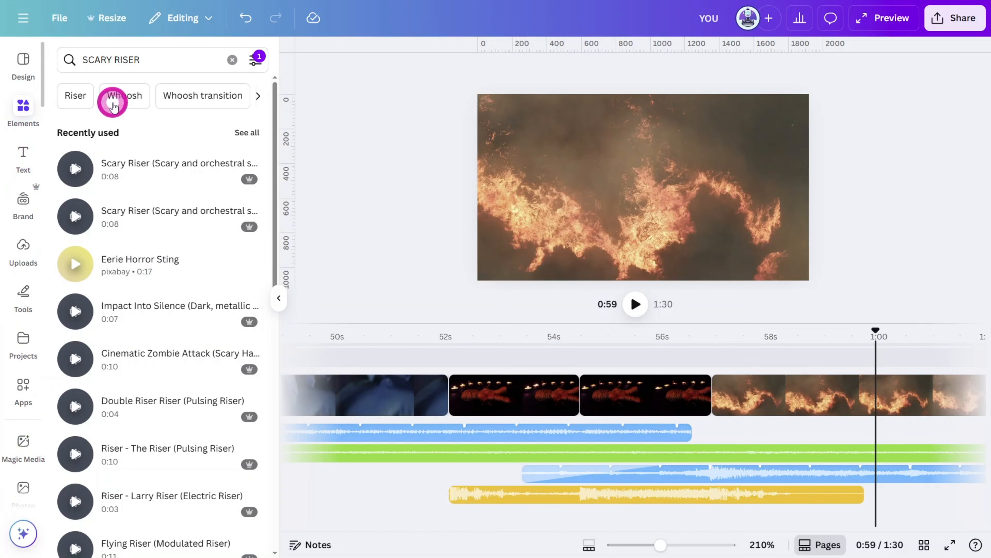
left_click(183, 65)
type("9:1")
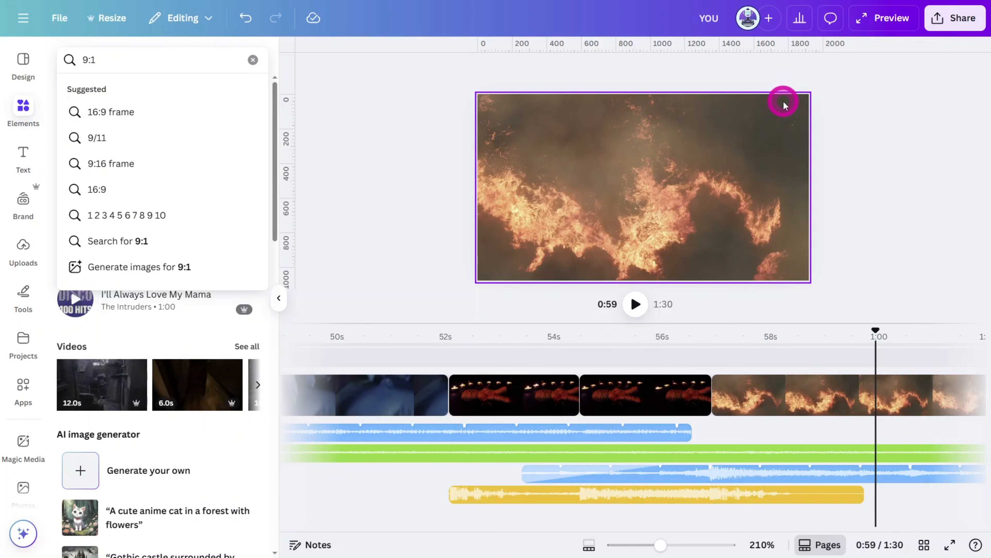
type("6 FILM TEXTURE OVERLAY FRAME")
key("Return")
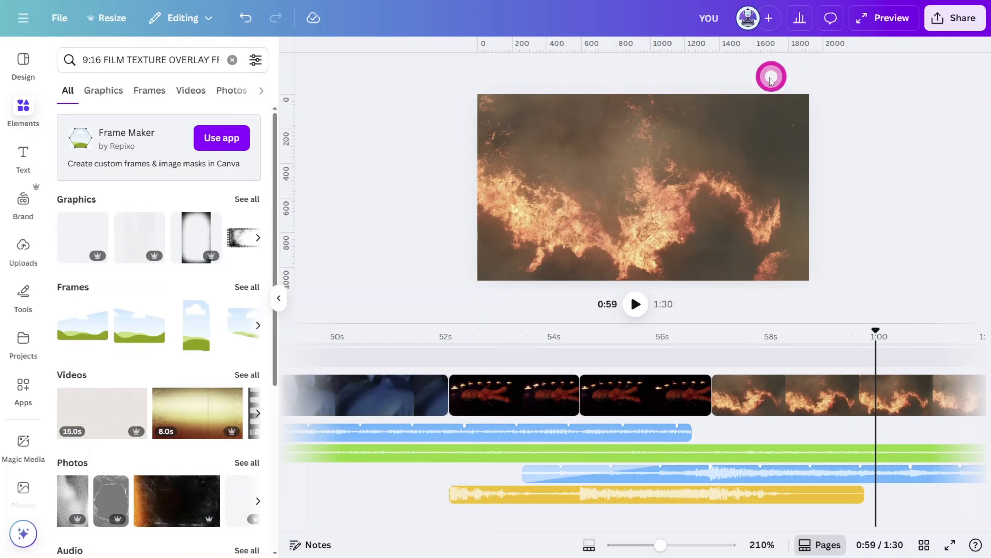
left_click(247, 200)
scroll(248, 210, "down", 5)
left_click(177, 346)
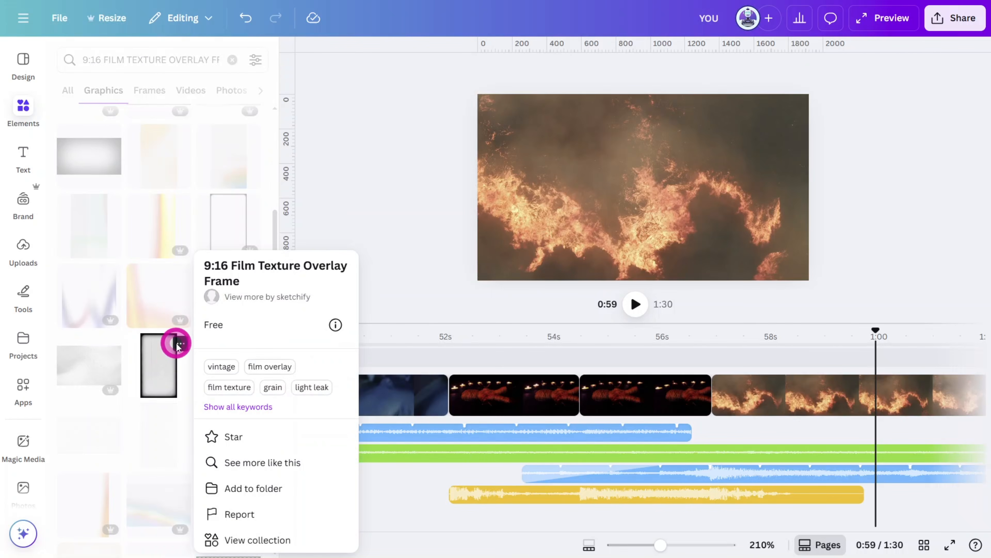
Place the 9:16 Film Texture Overlay Frame on the topmost track at the start of the video, showing the timeline at 10%.
left_click(579, 537)
left_click(610, 544)
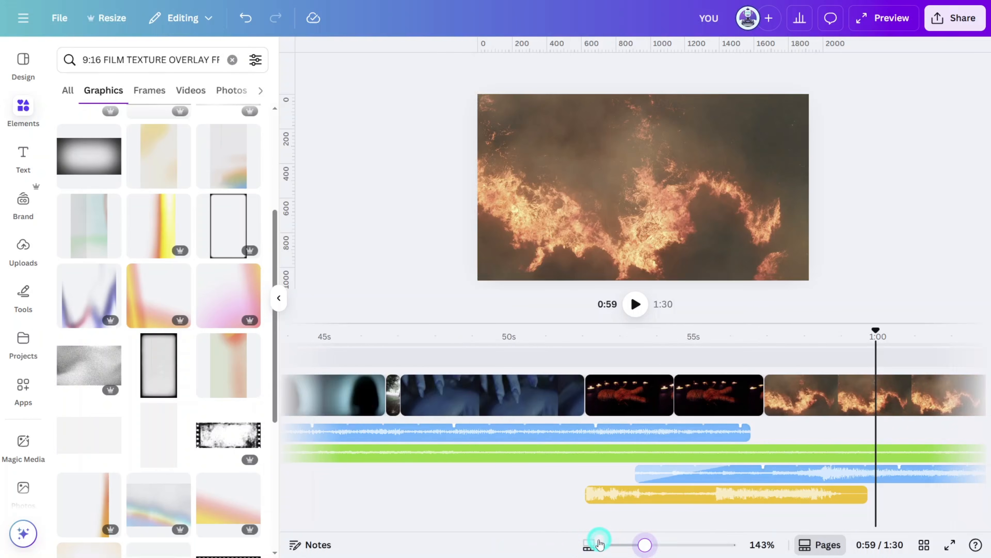
left_click_drag(472, 323, 445, 137)
scroll(451, 290, "up", 2)
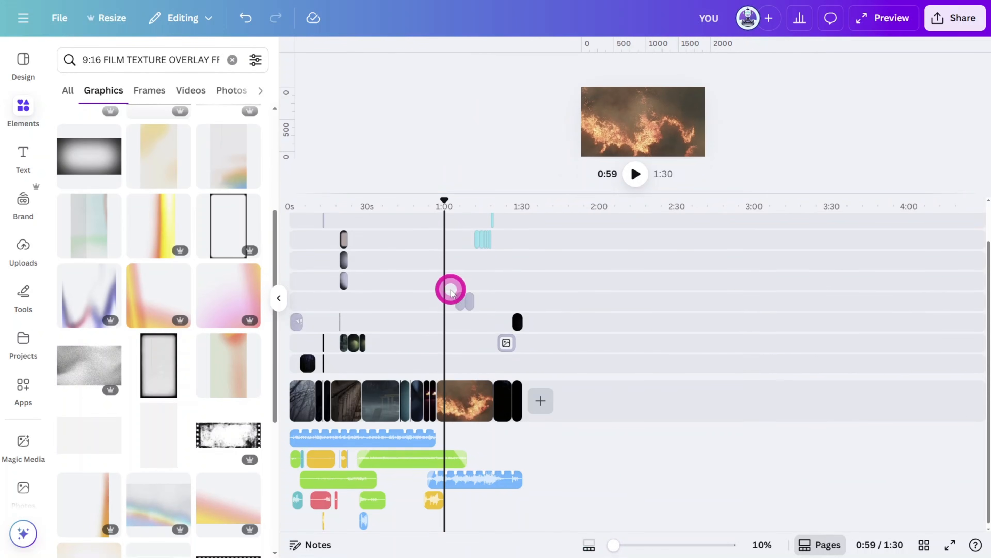
left_click_drag(174, 351, 297, 222)
left_click_drag(298, 222, 309, 223)
Rotate the film frame to landscape, enlarge it to cover the whole canvas and extend it to the video's end at 1:30.
left_click_drag(615, 170, 570, 114)
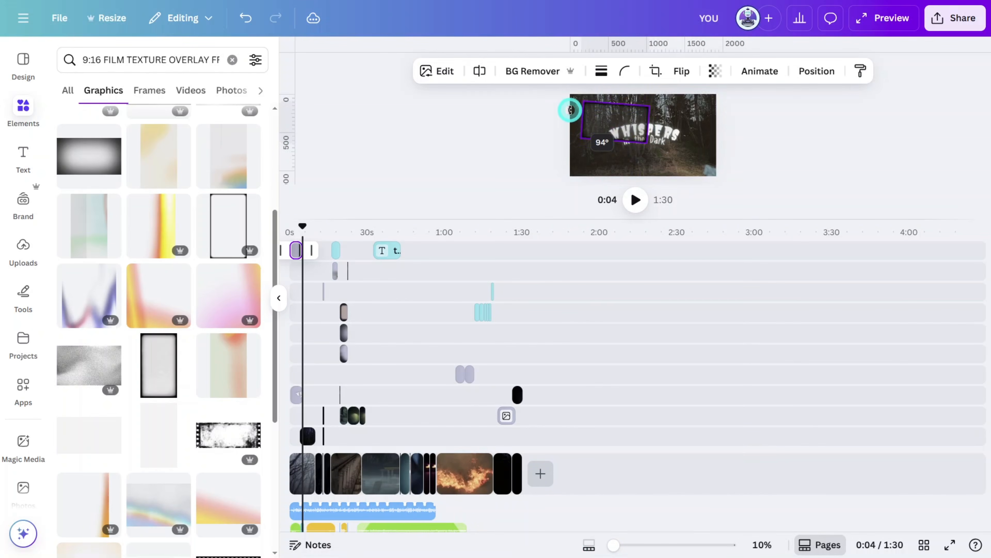
left_click_drag(615, 122, 603, 113)
left_click_drag(637, 132, 713, 189)
left_click_drag(312, 250, 522, 253)
left_click_drag(409, 407, 332, 412)
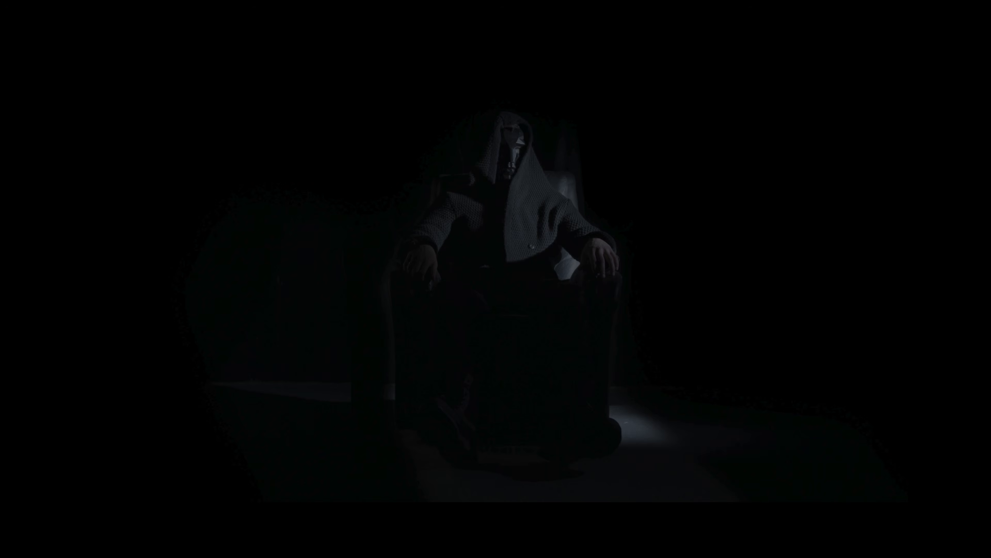